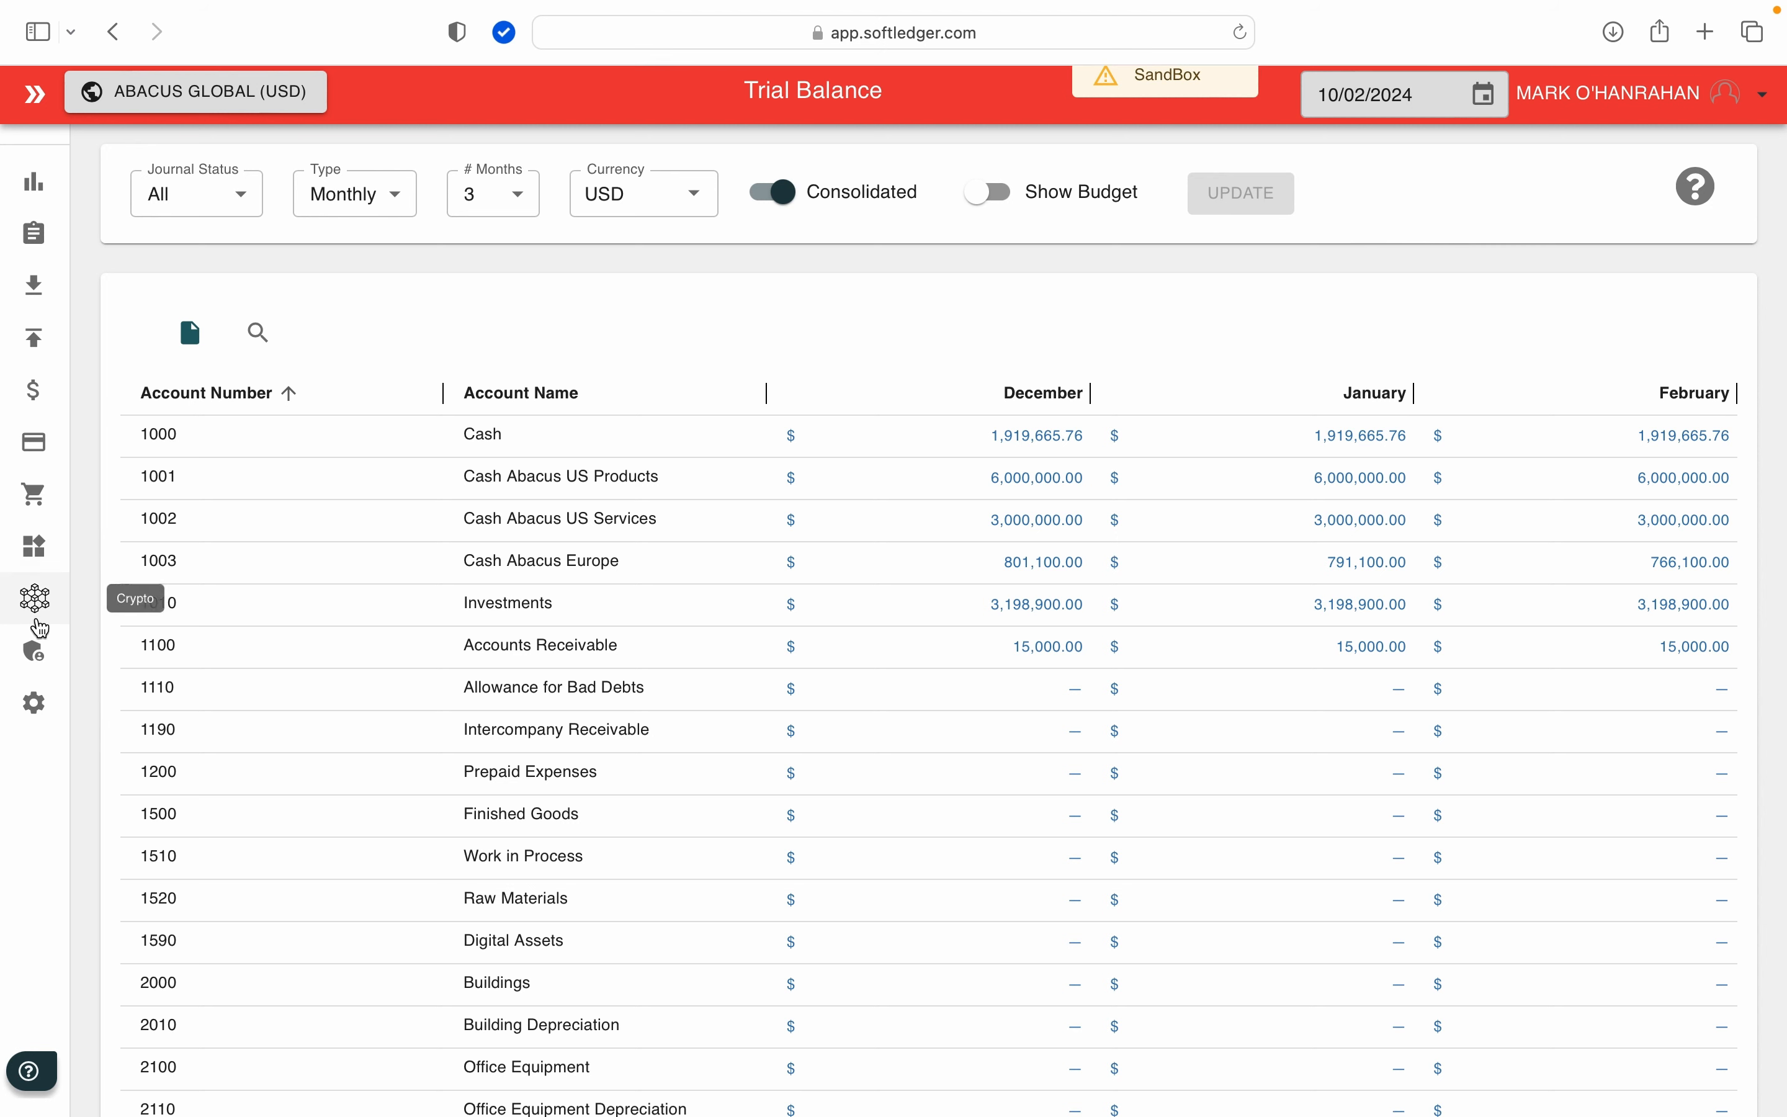
Step: Go to the Admin templates list and start adding a new template
click(35, 653)
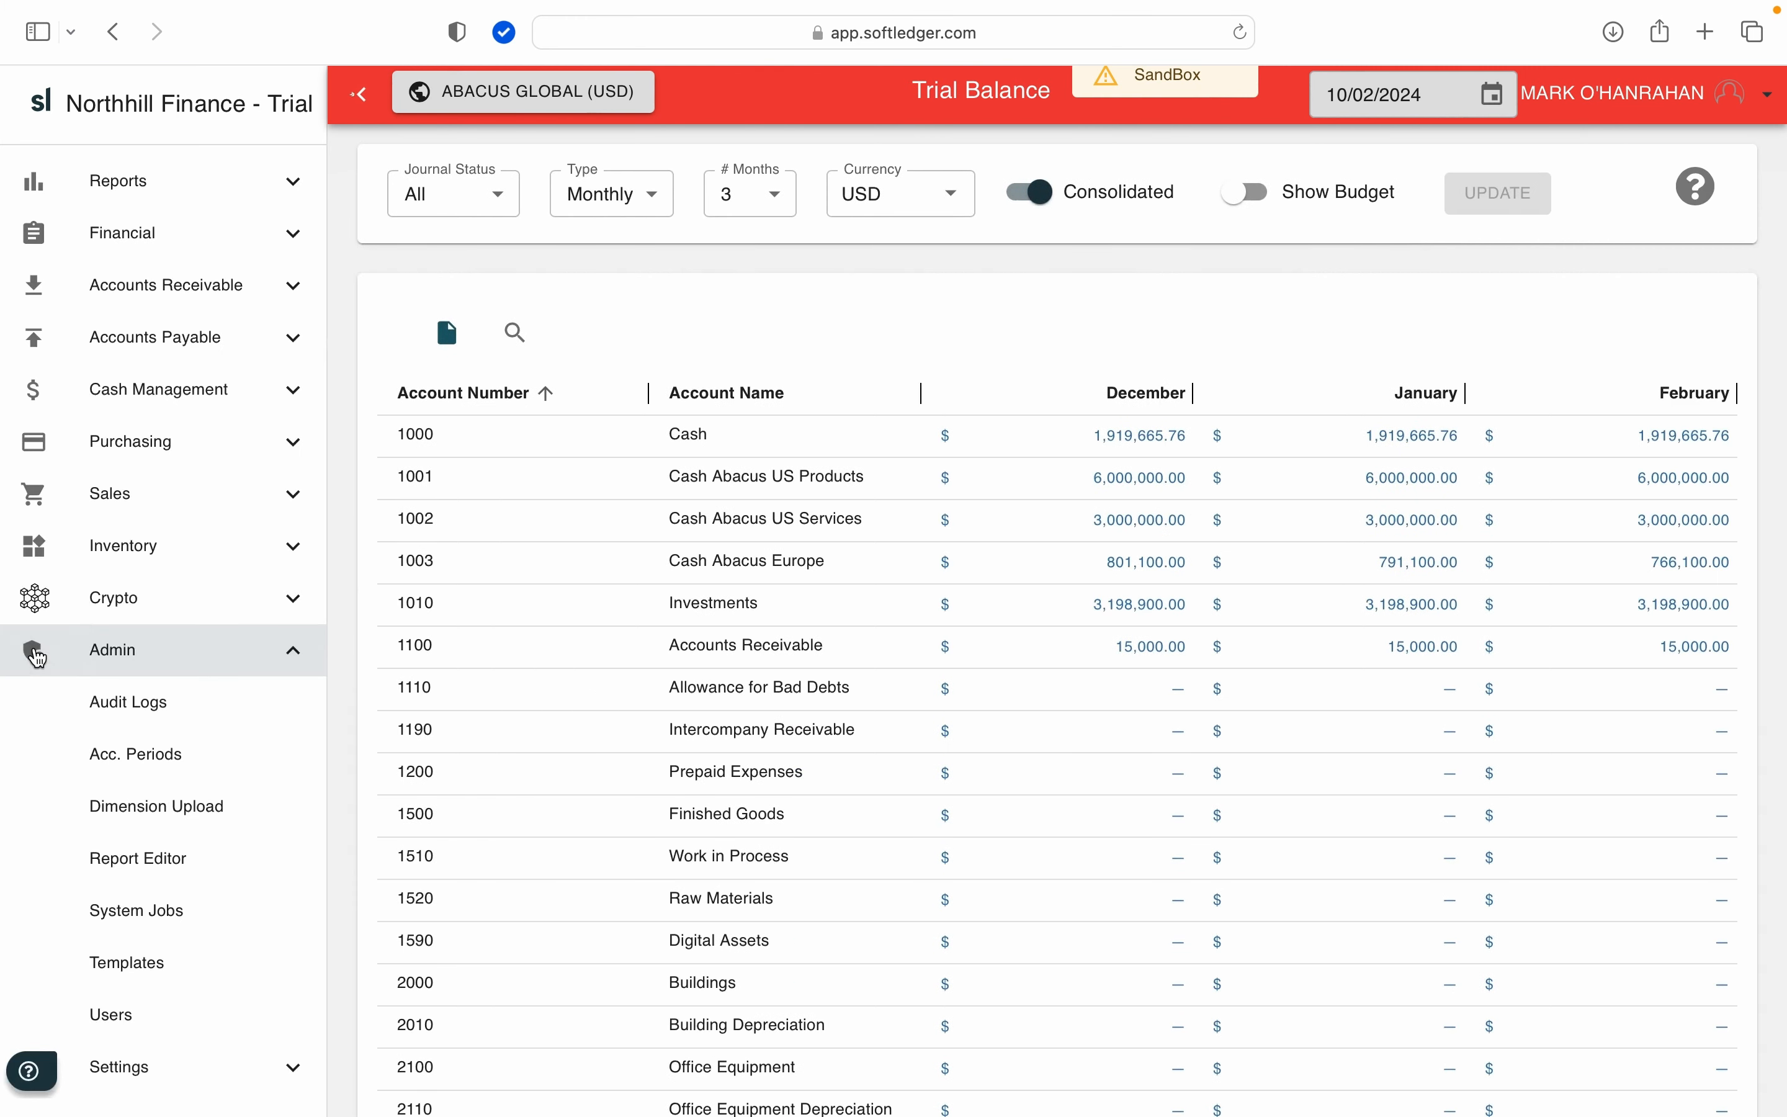
scroll(56, 816, down, 1)
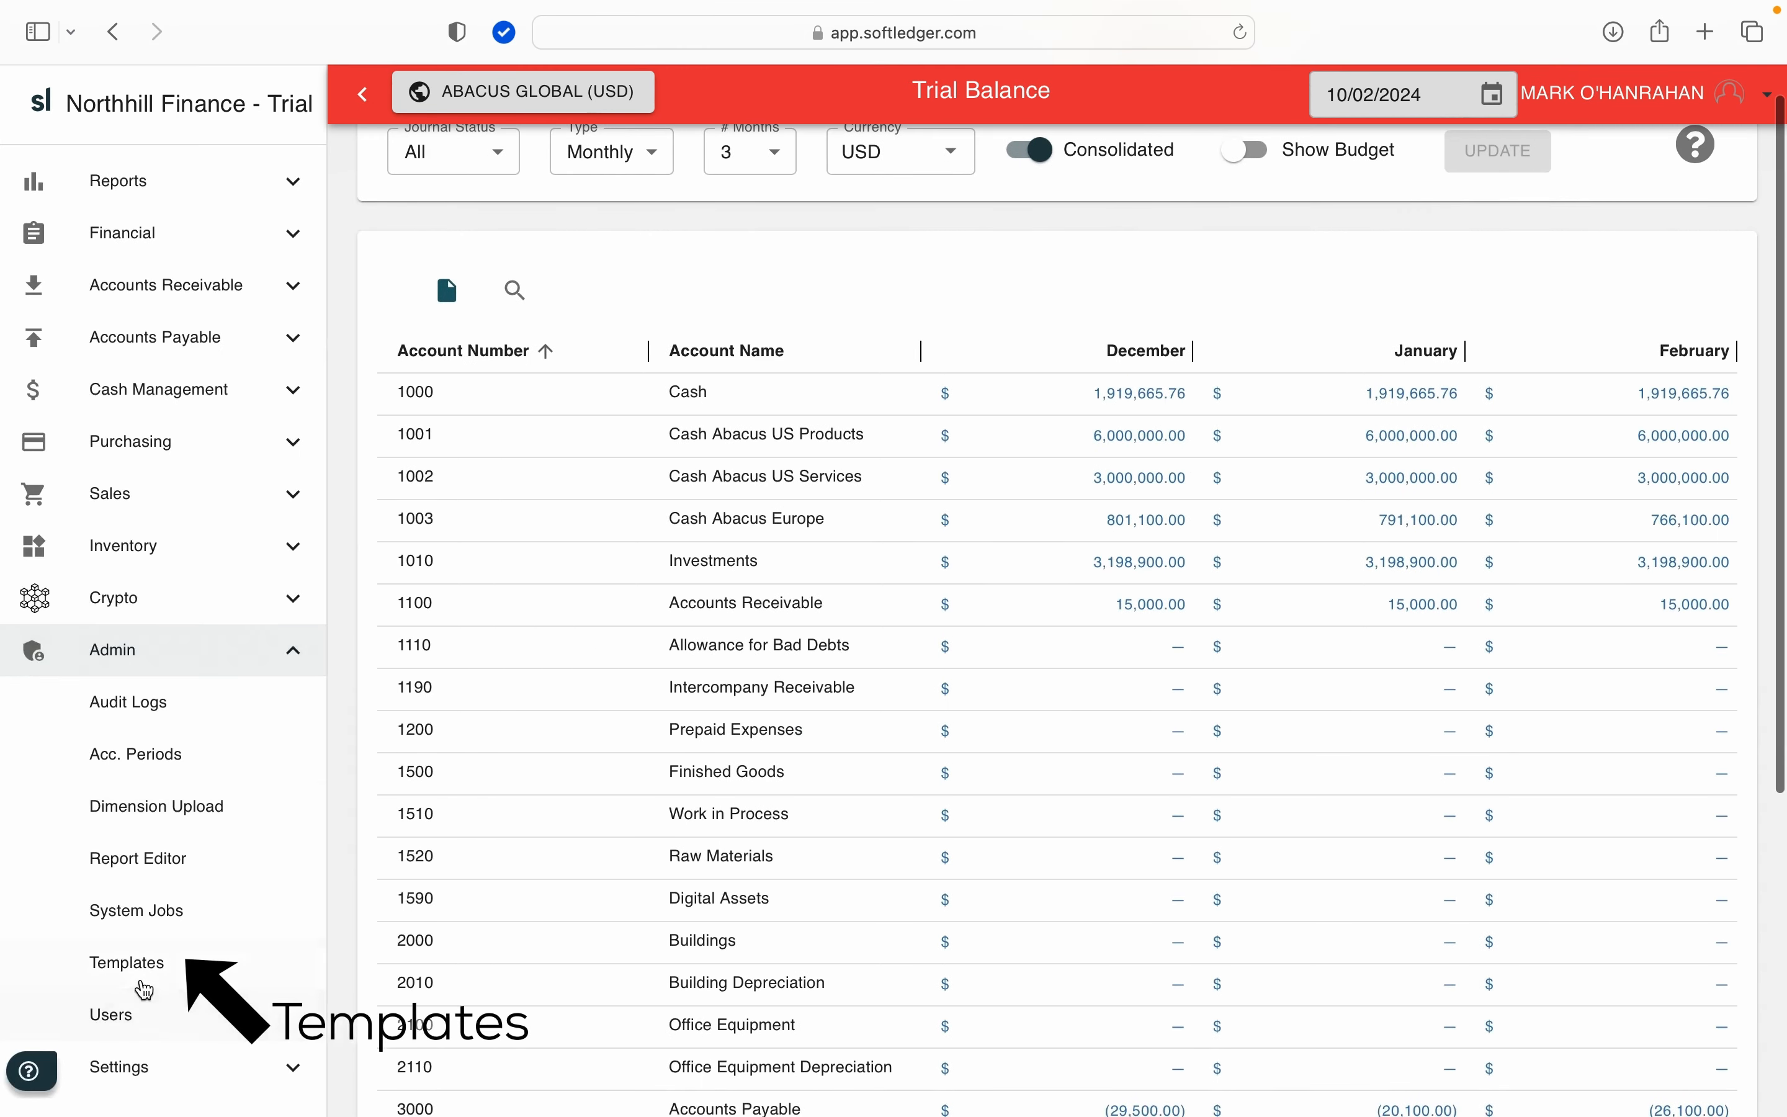
click(145, 987)
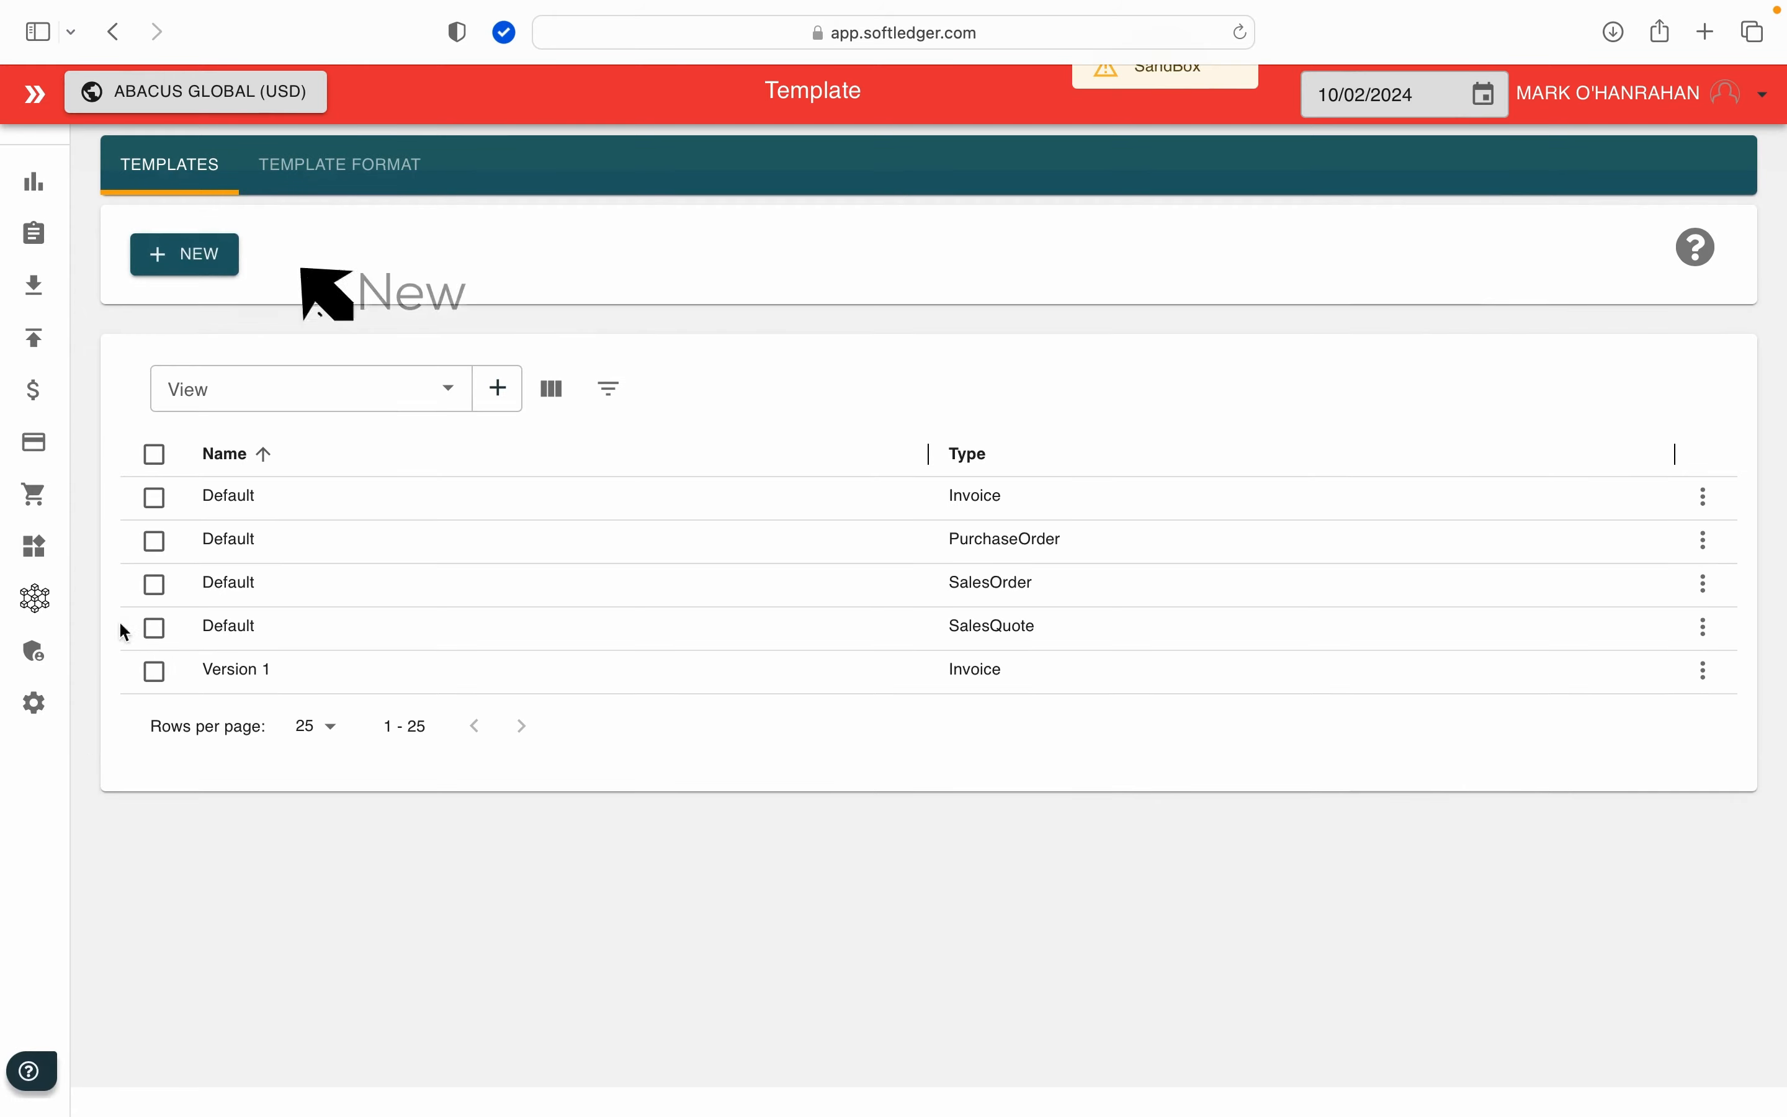
click(205, 271)
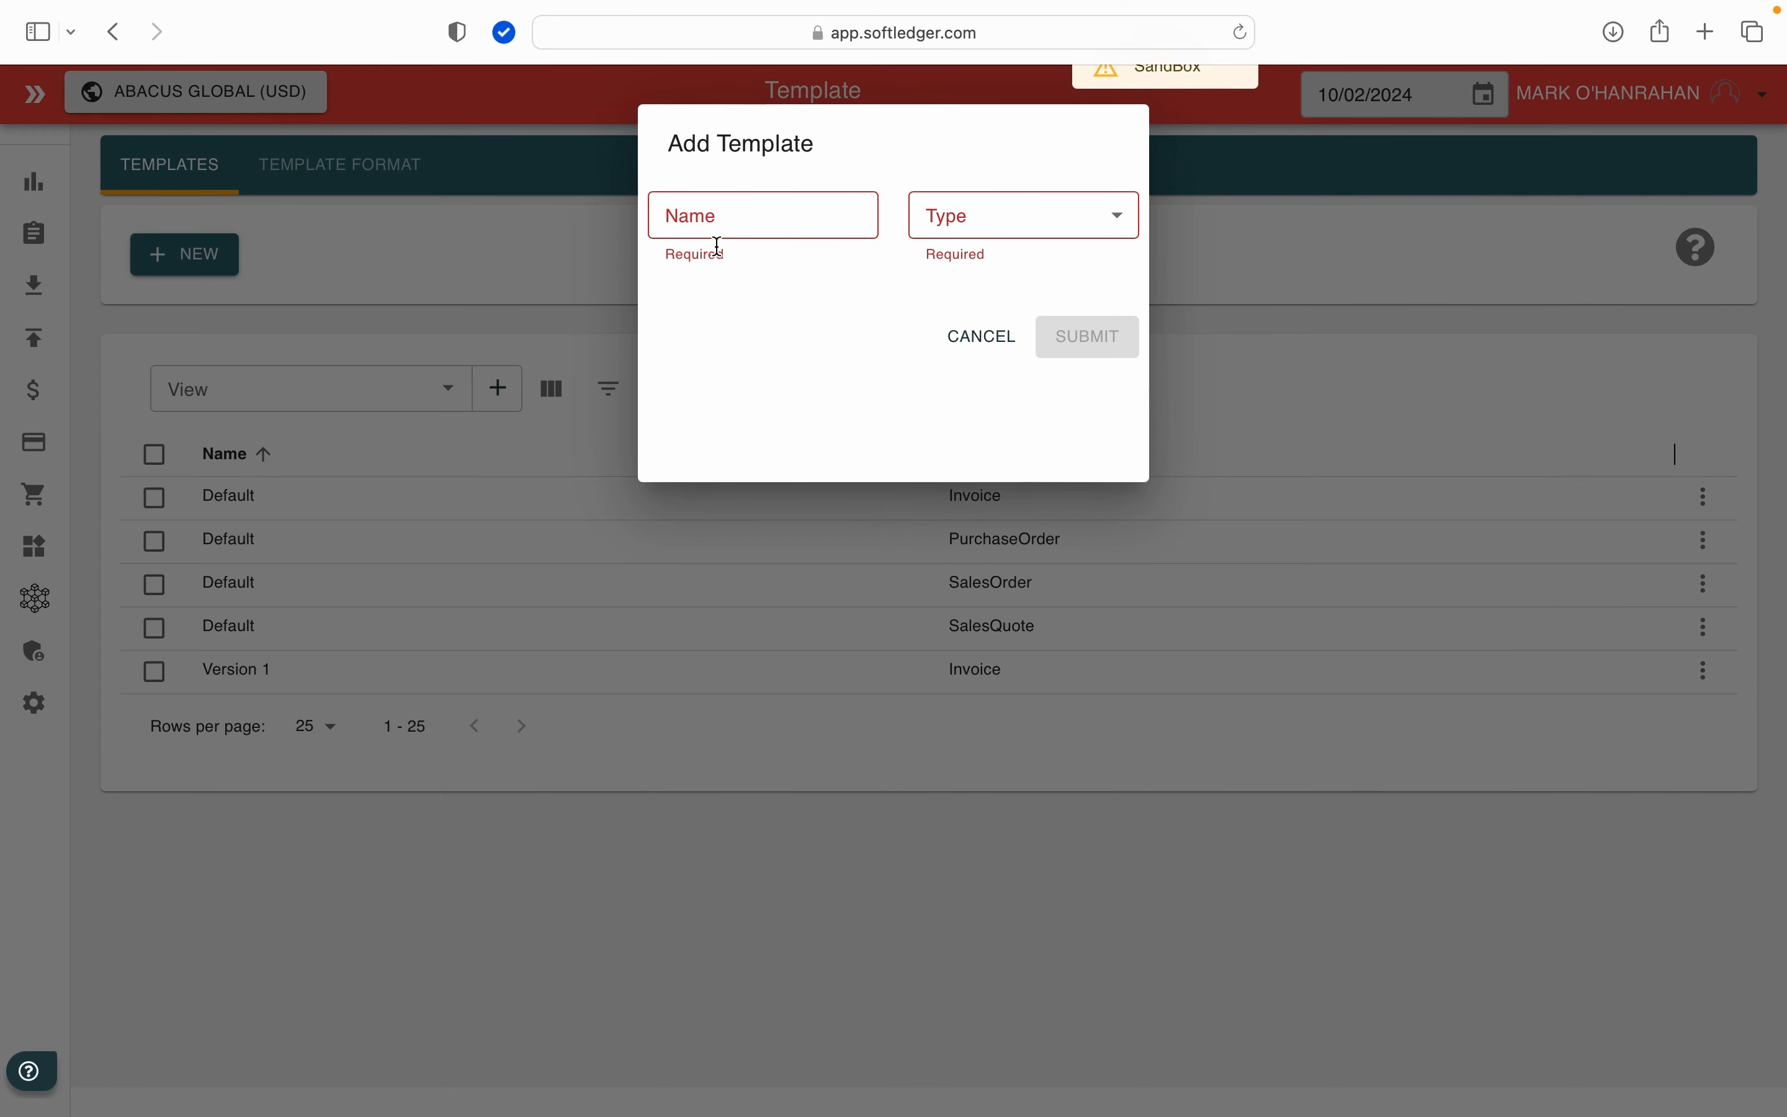
Step: Name the template Standard with type Invoice, and set the empty Bill To line to Customer Contact Email
click(728, 226)
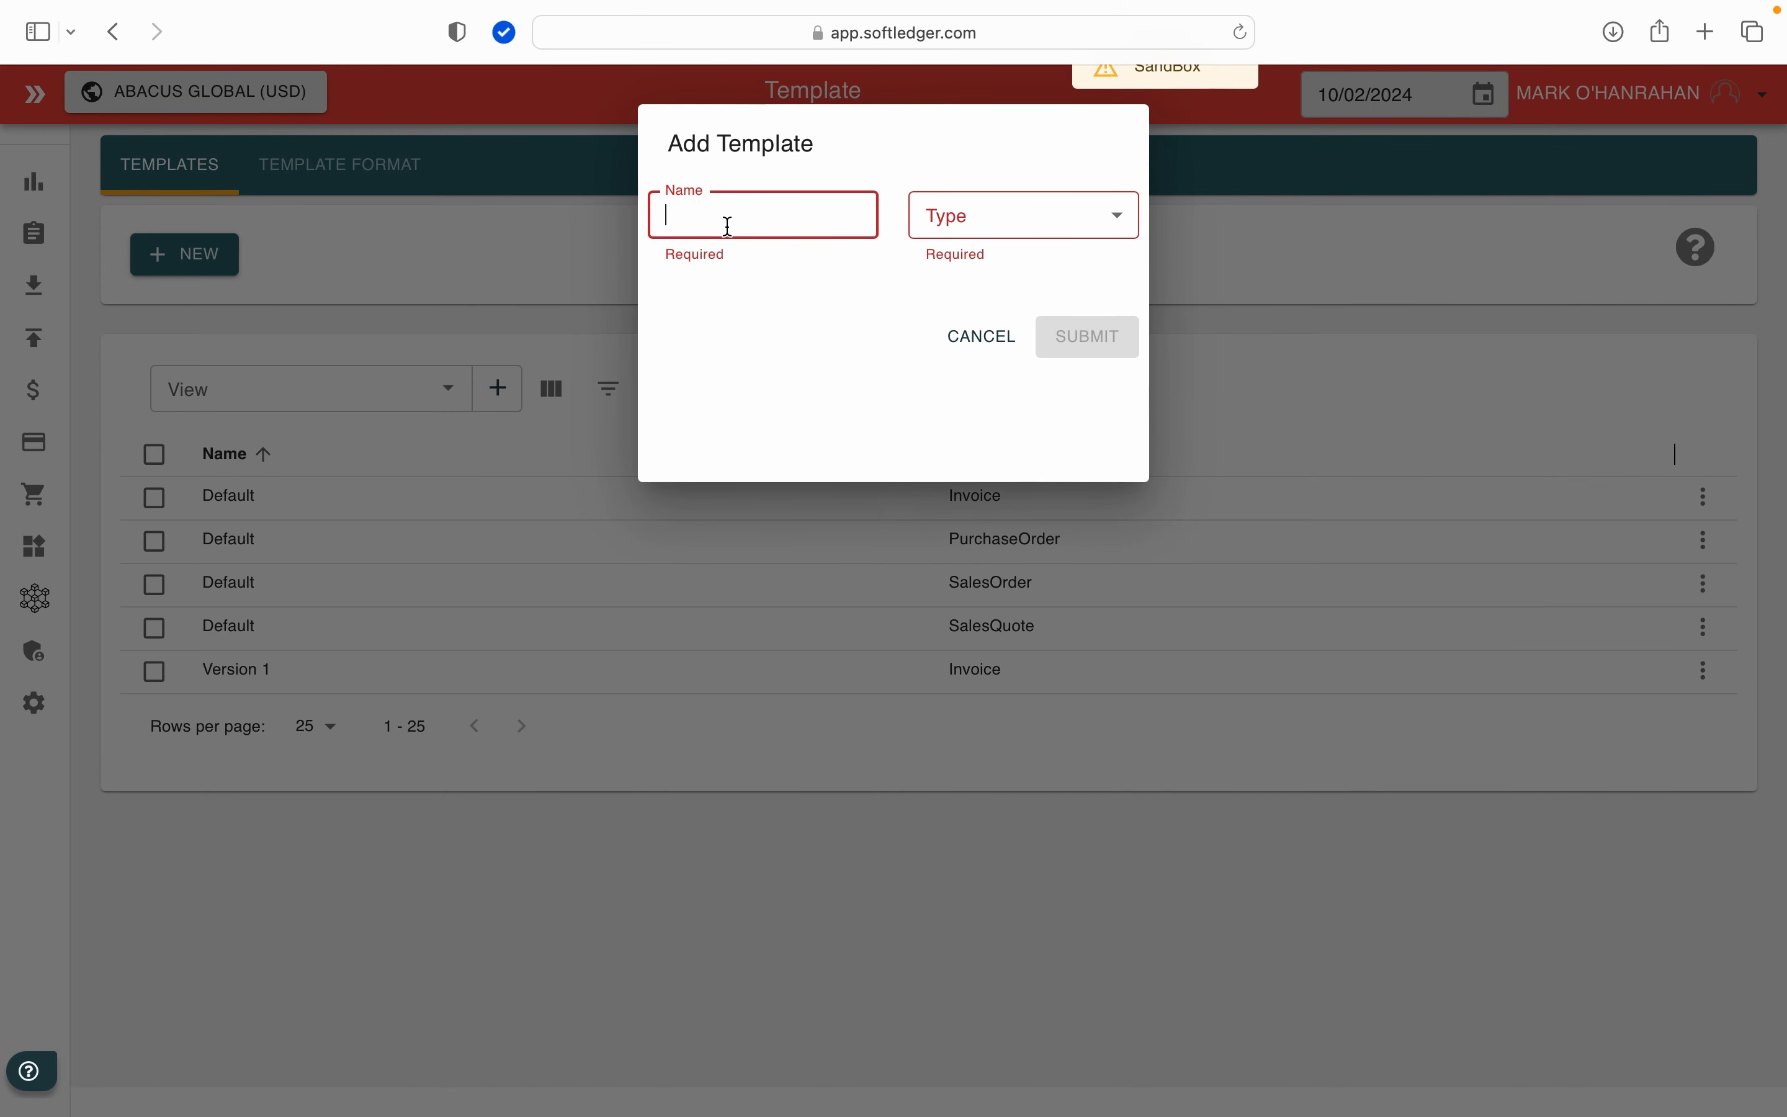
text(Standa)
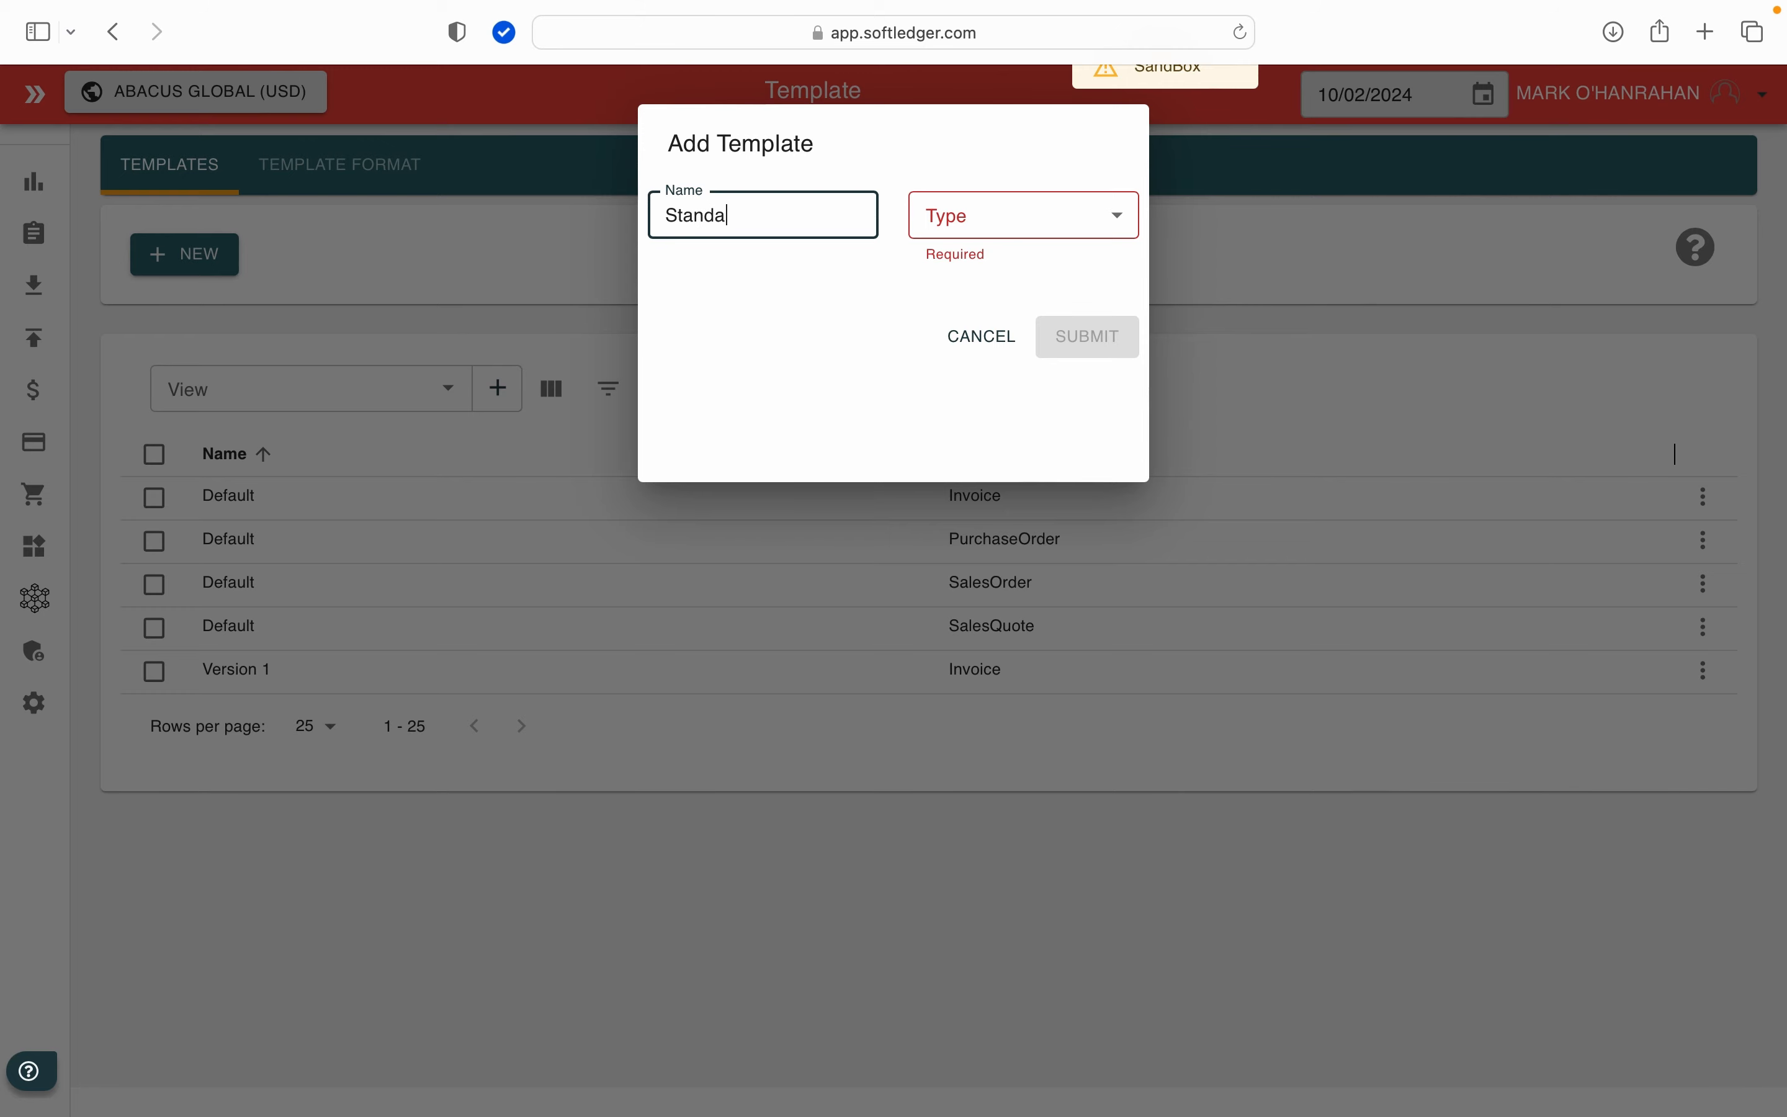
text(rd)
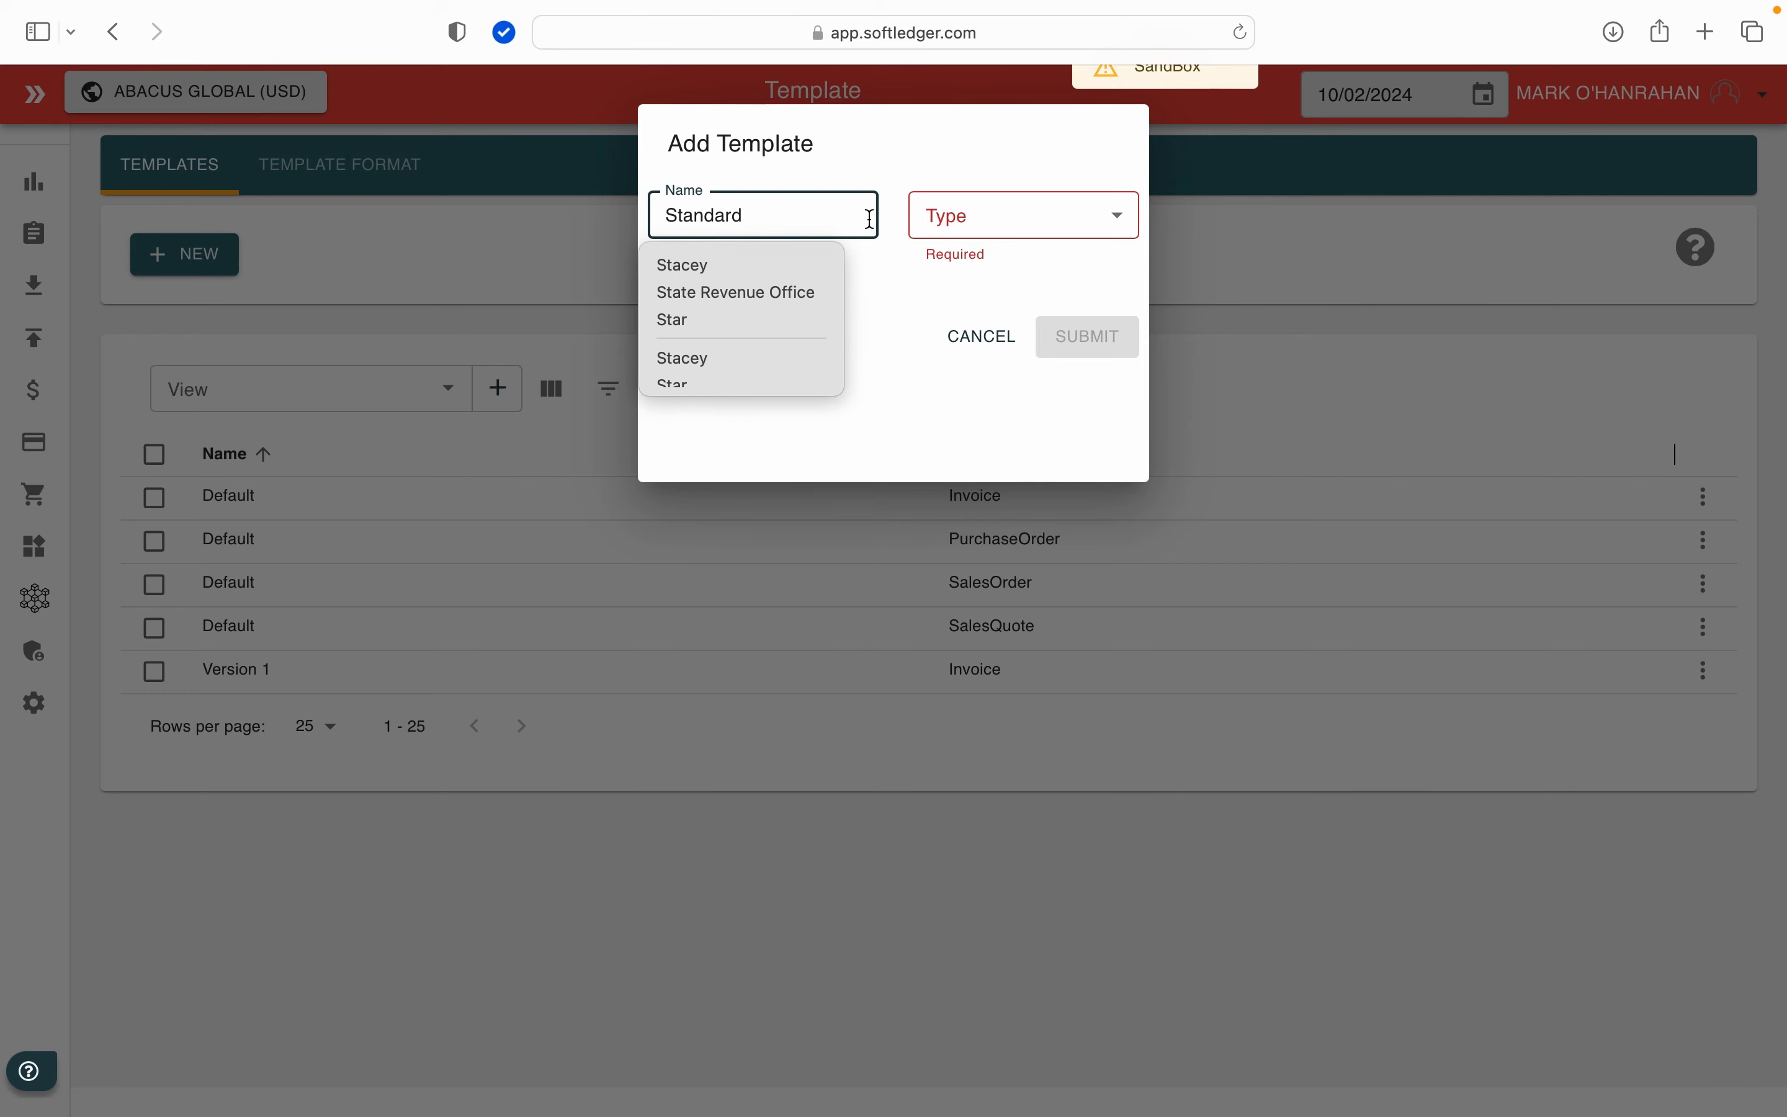
click(998, 216)
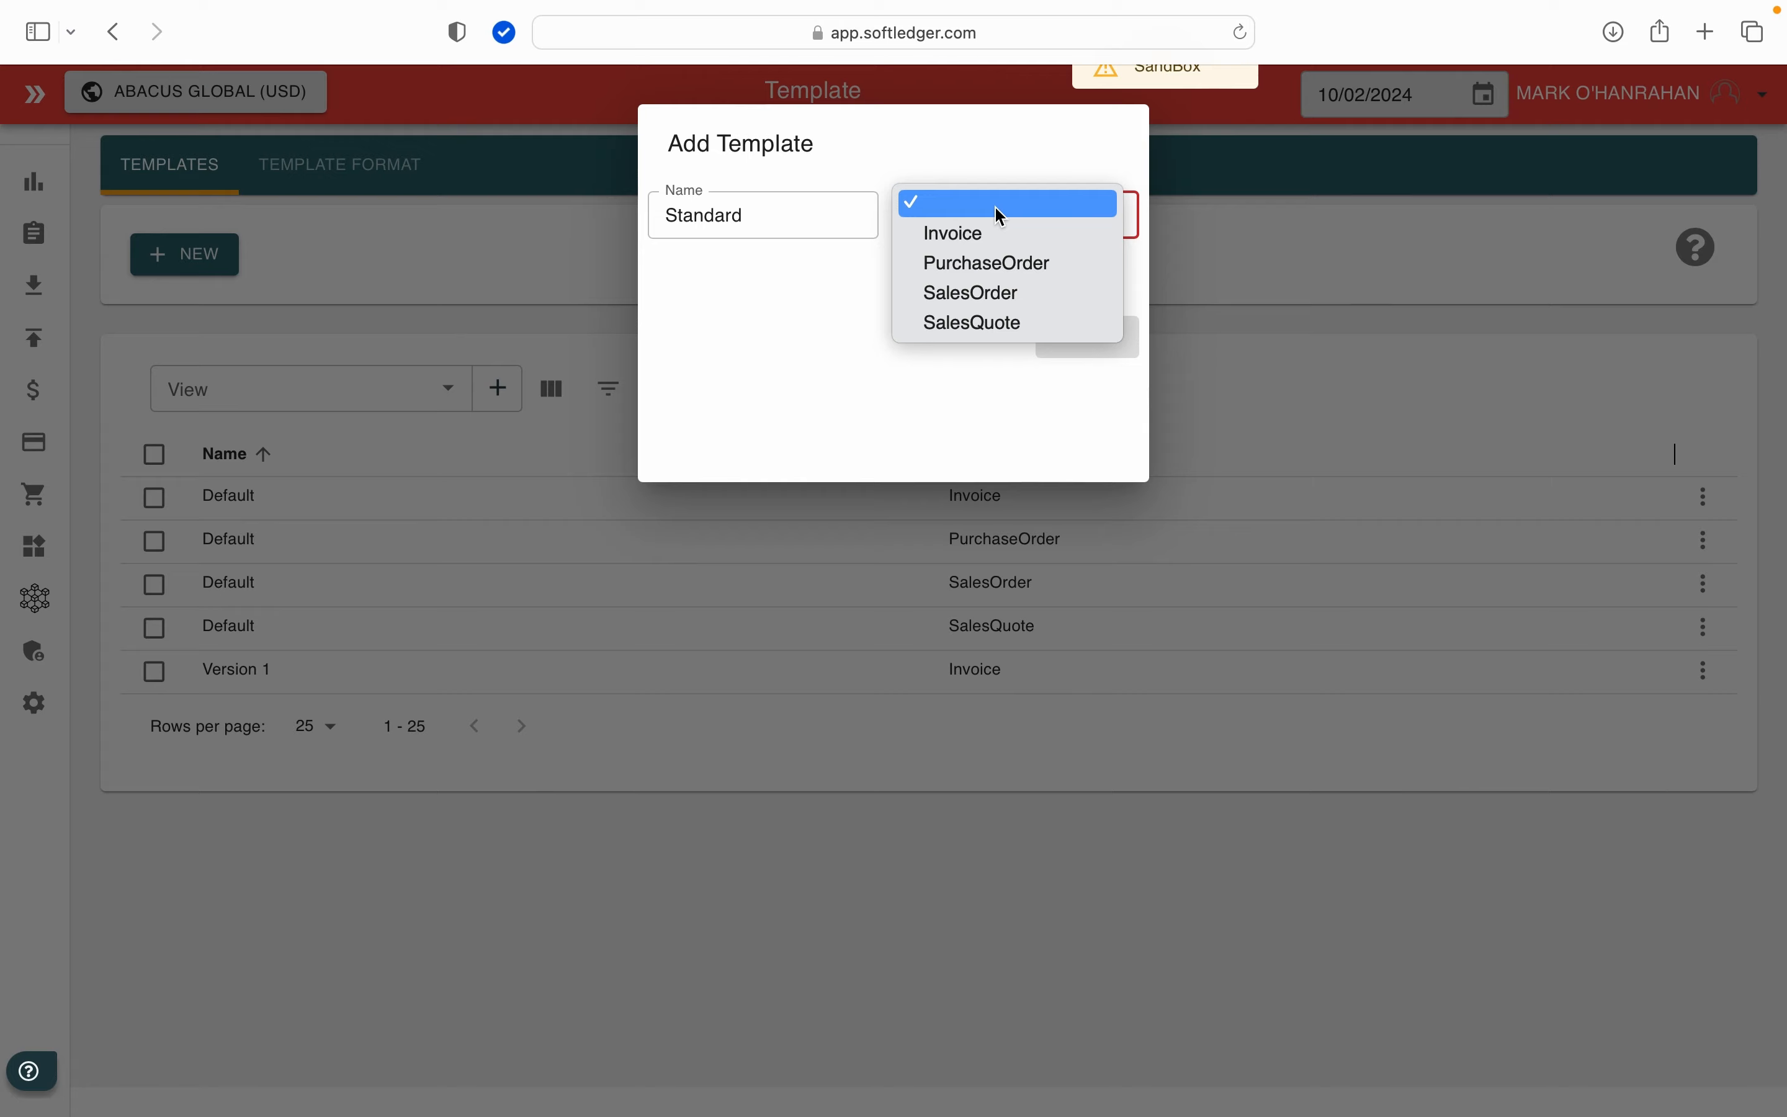
click(994, 233)
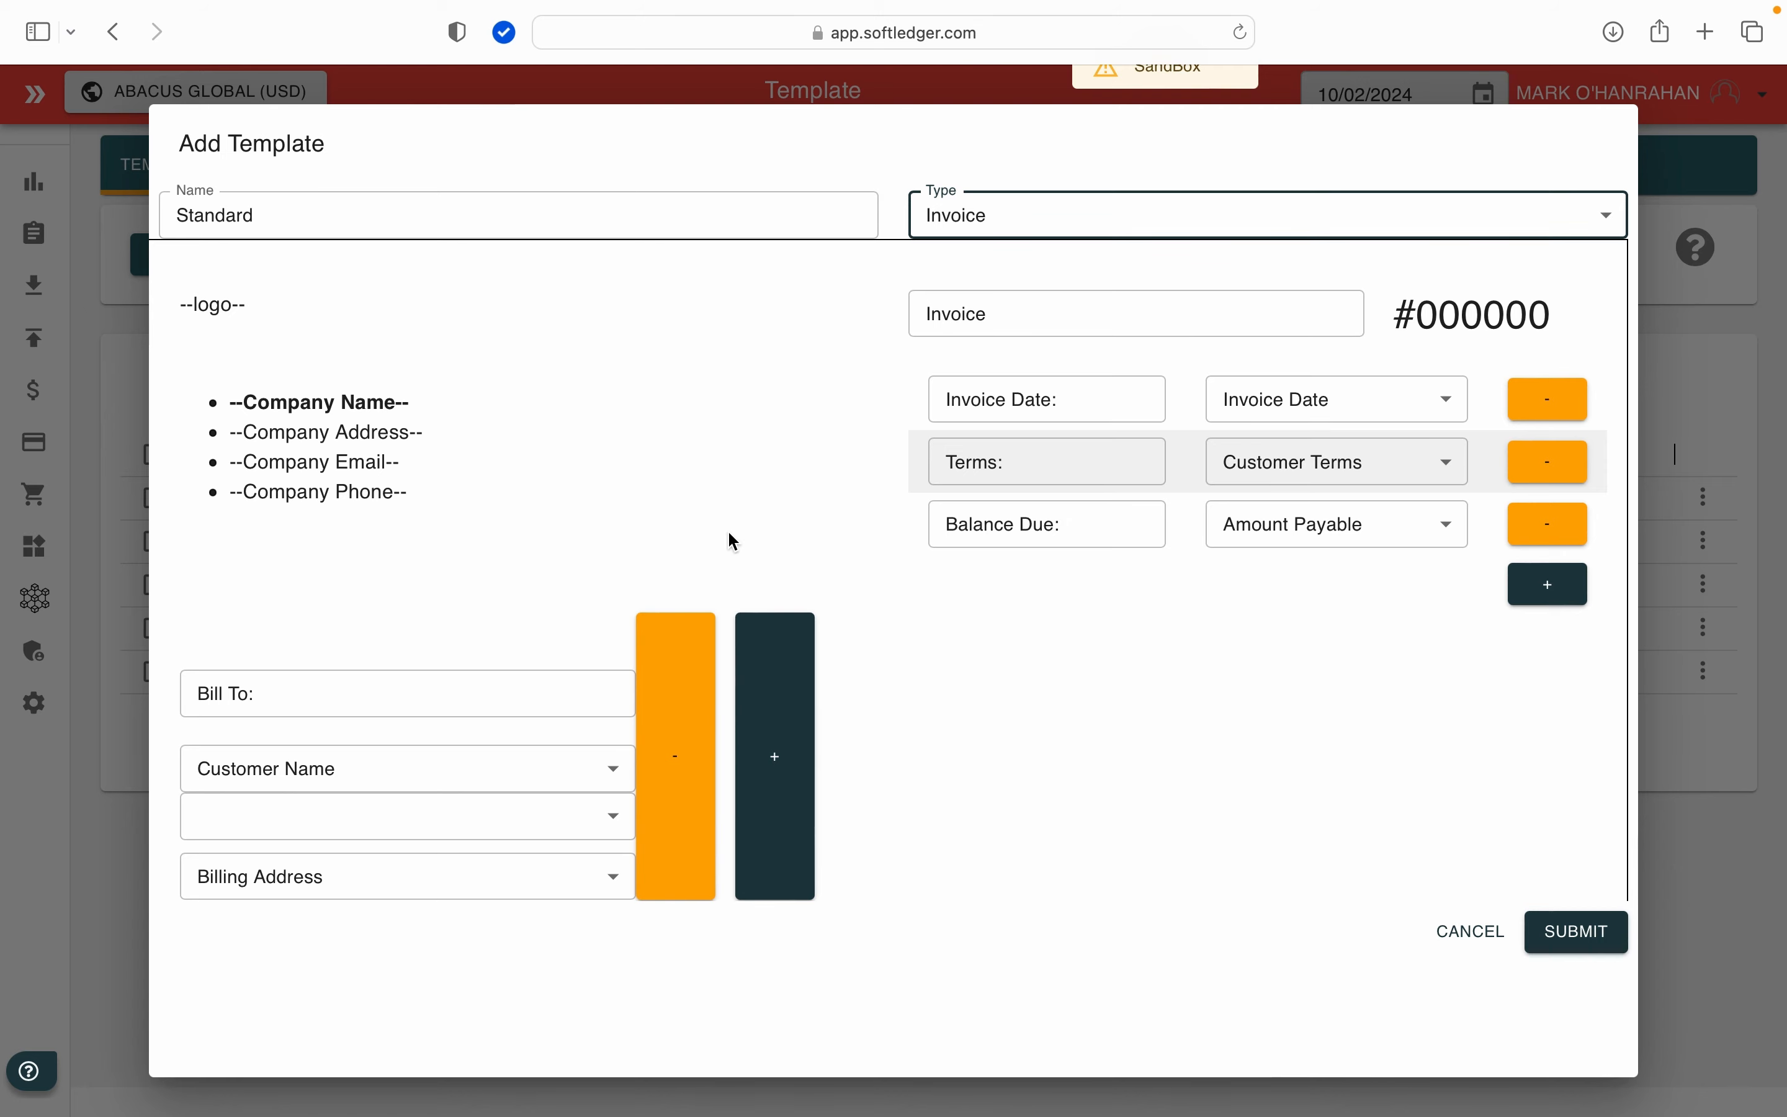
click(541, 826)
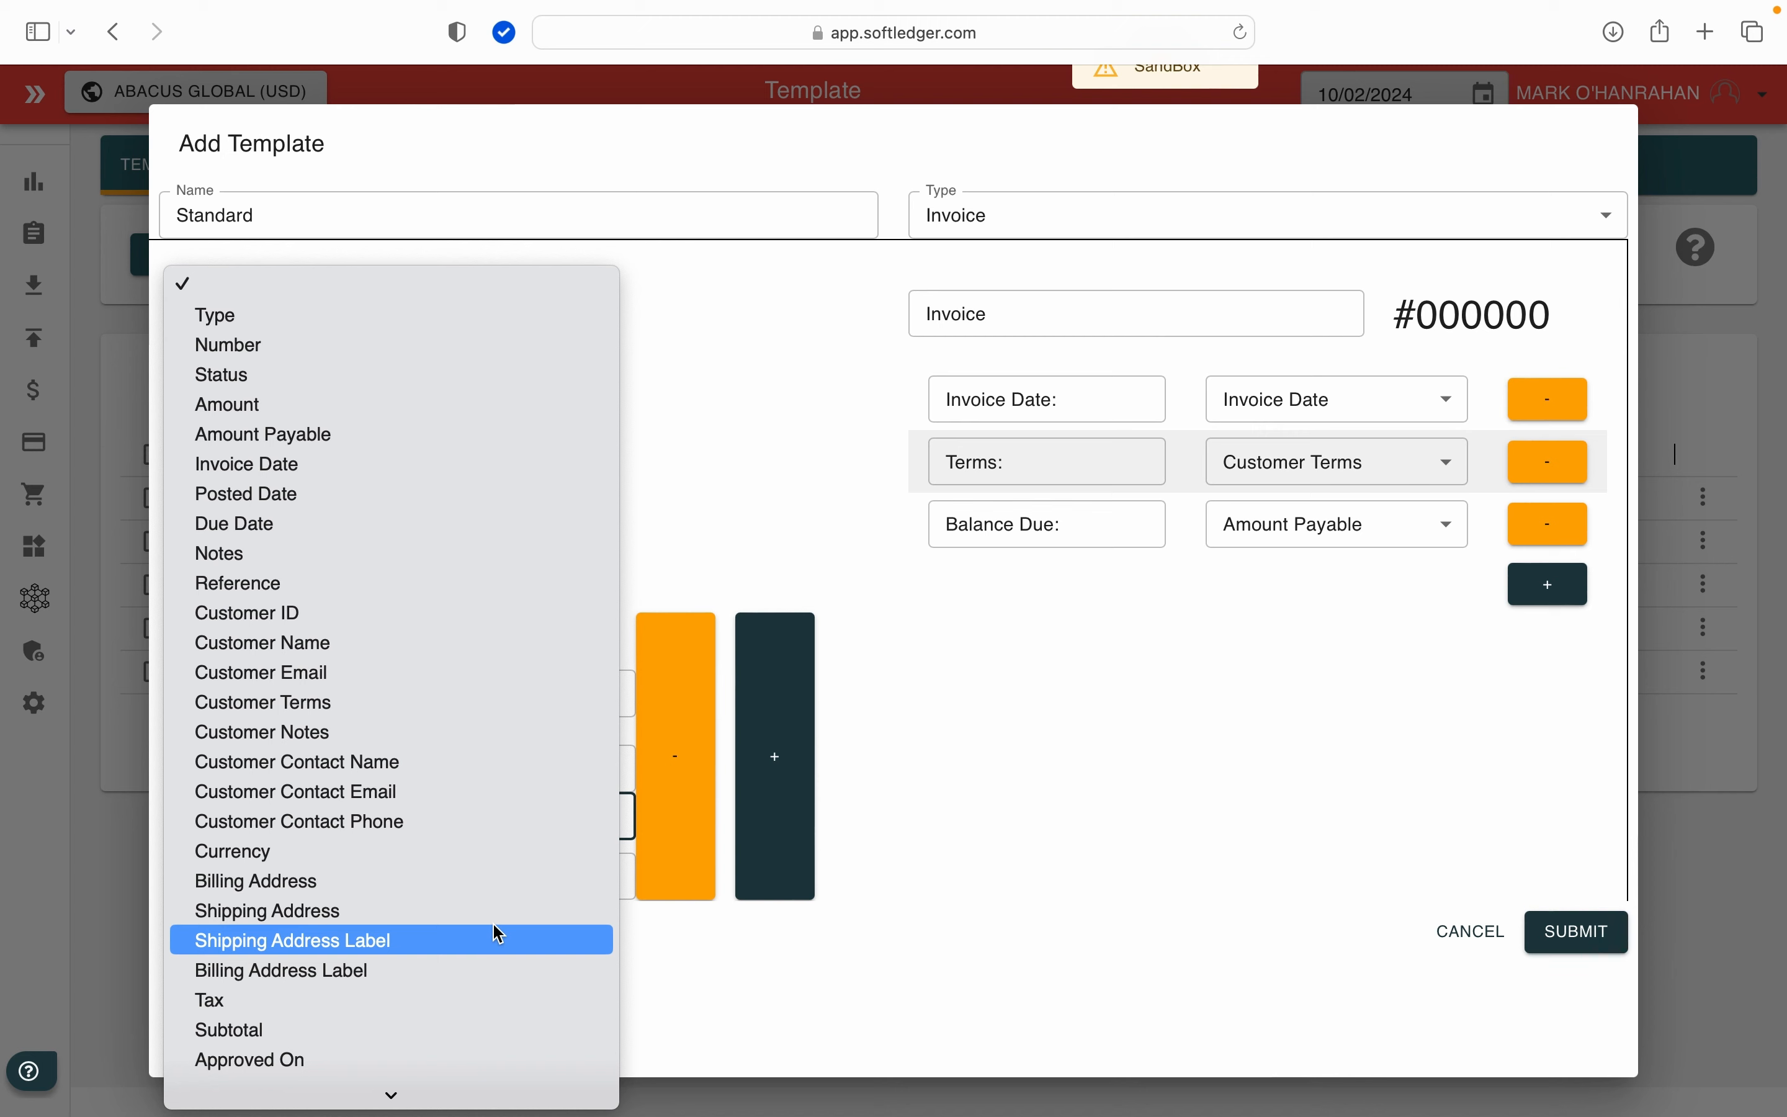
click(409, 793)
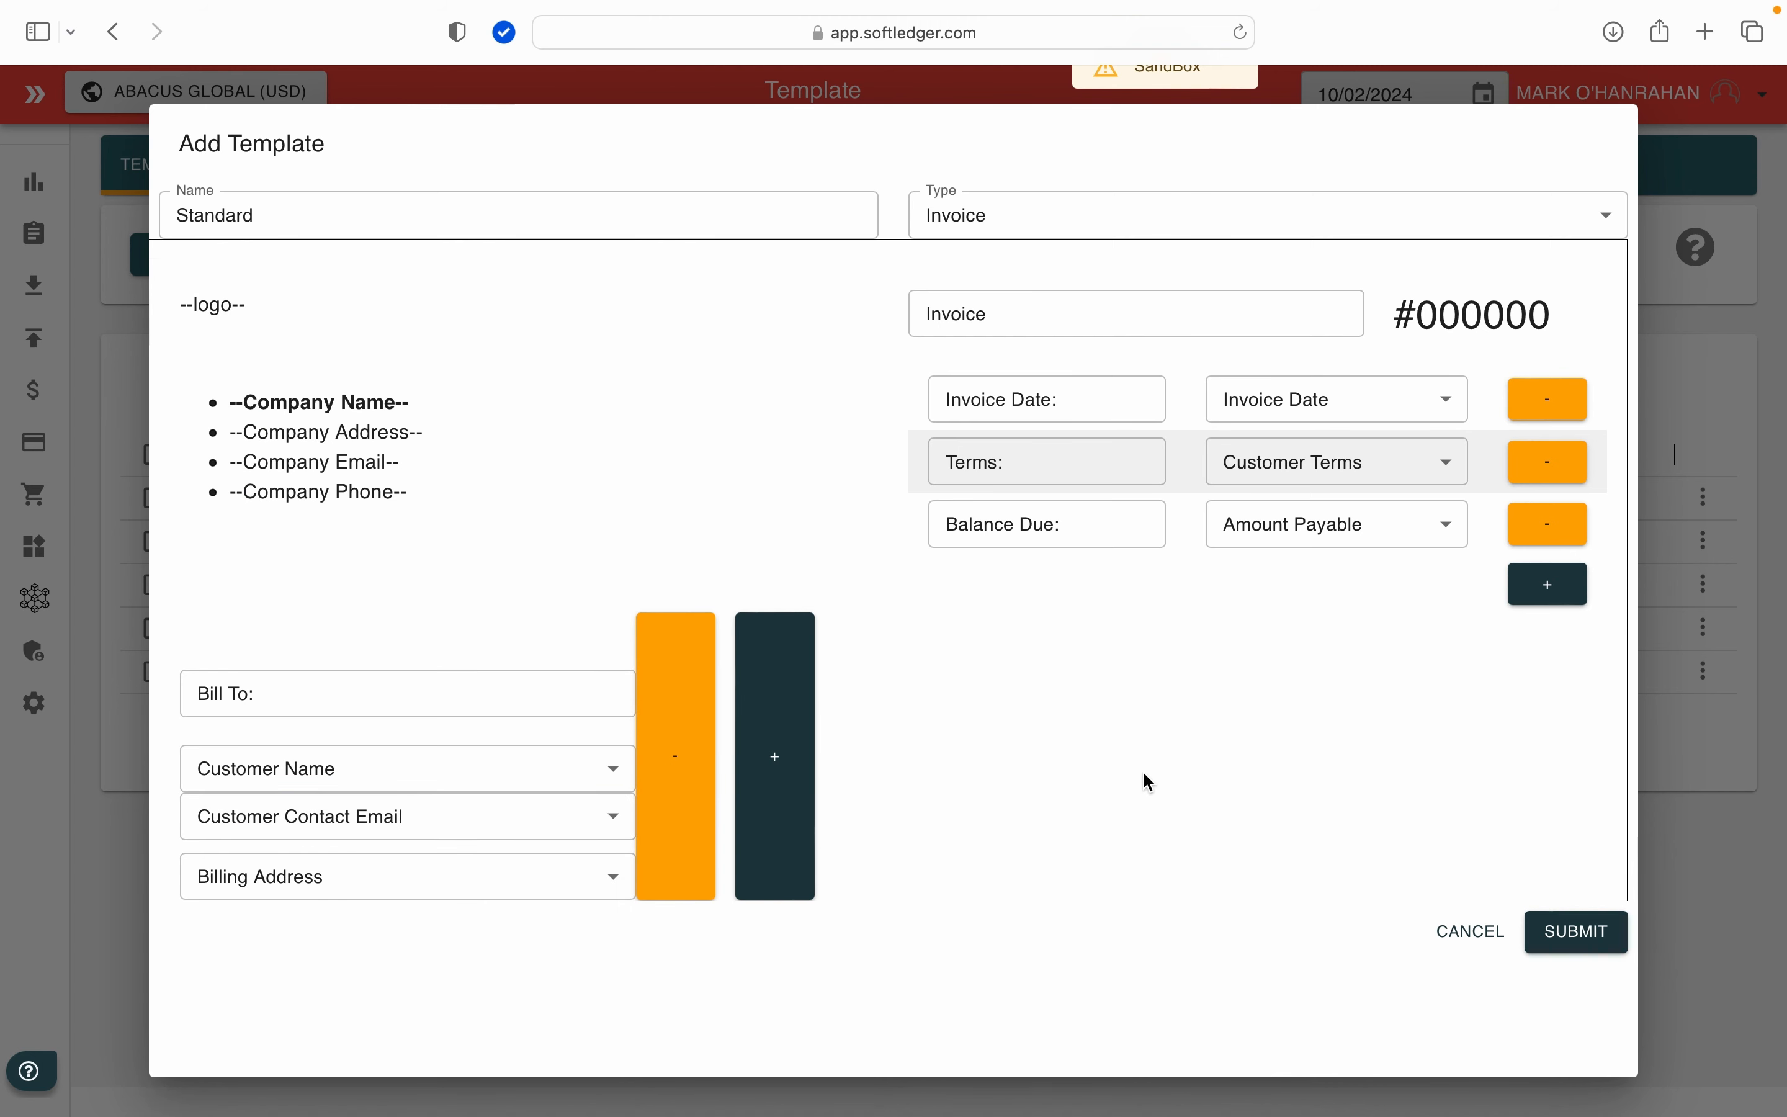
Step: Add a header row to the invoice template labelled Due Date and link it to the Due Date field
click(1550, 585)
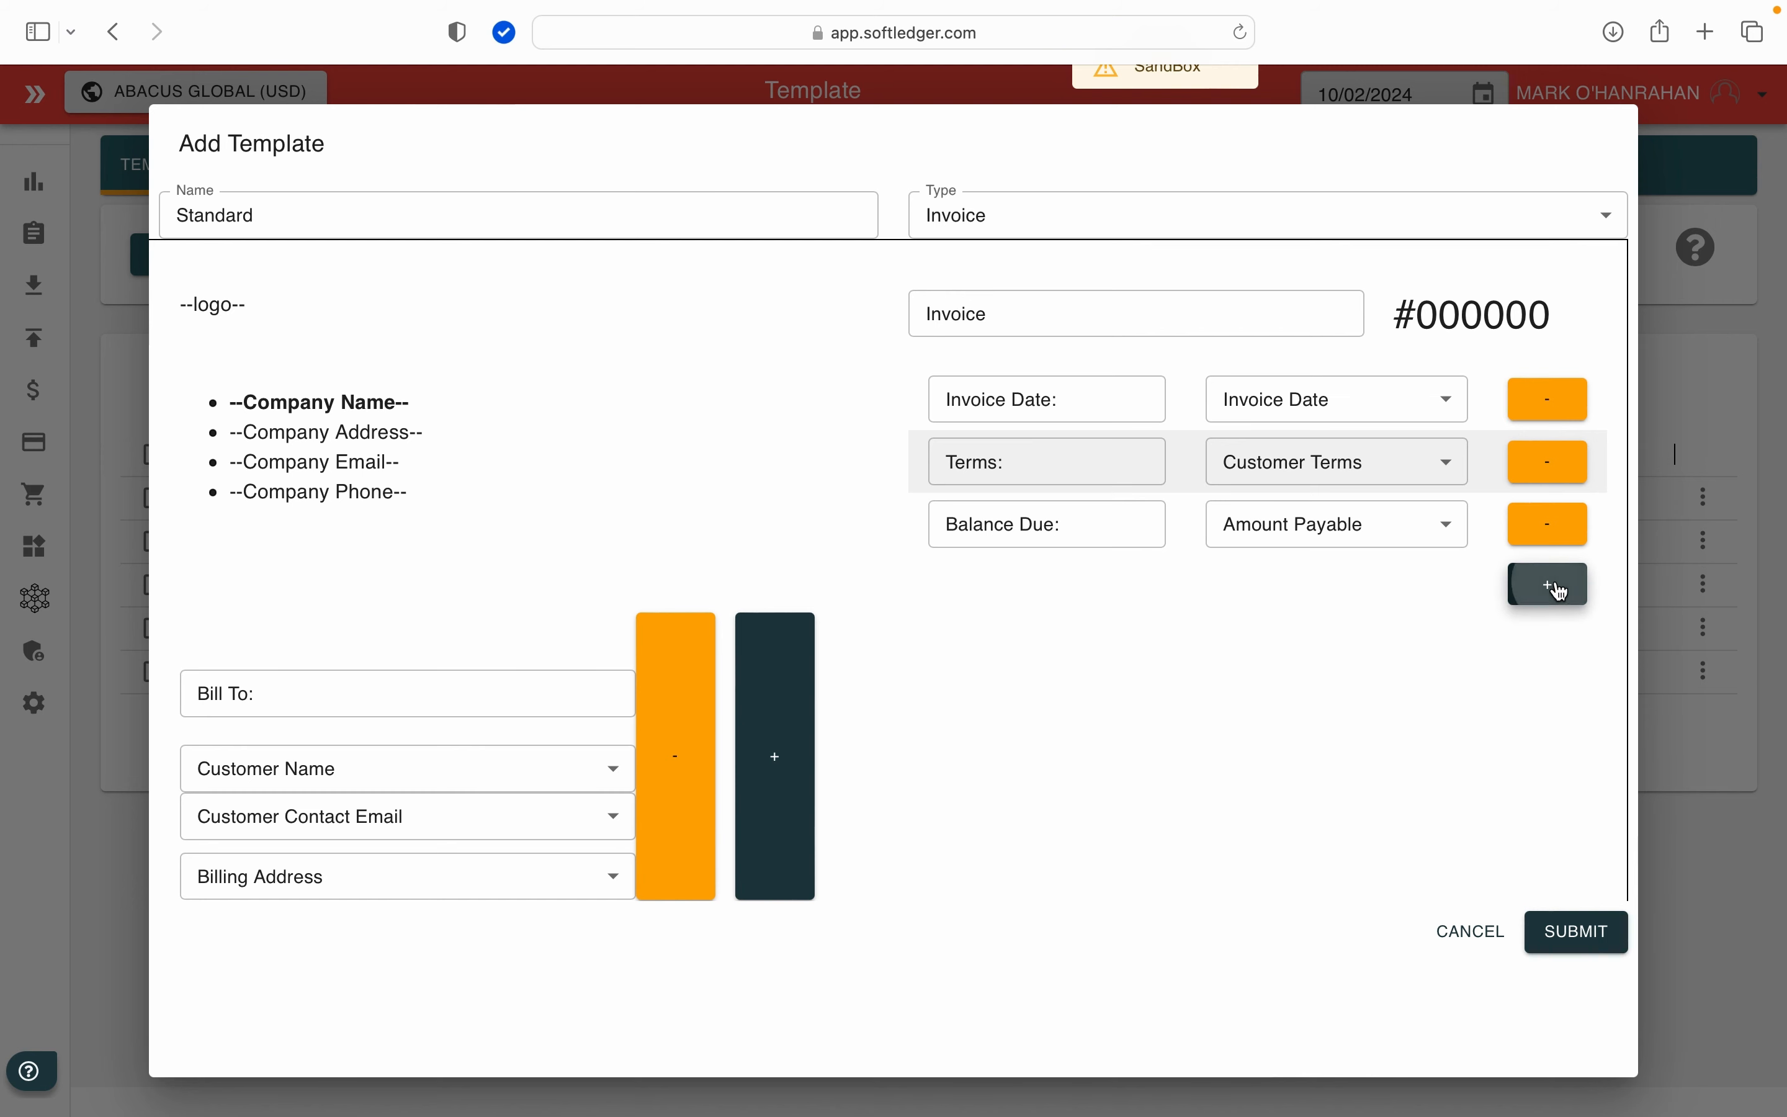
click(1025, 587)
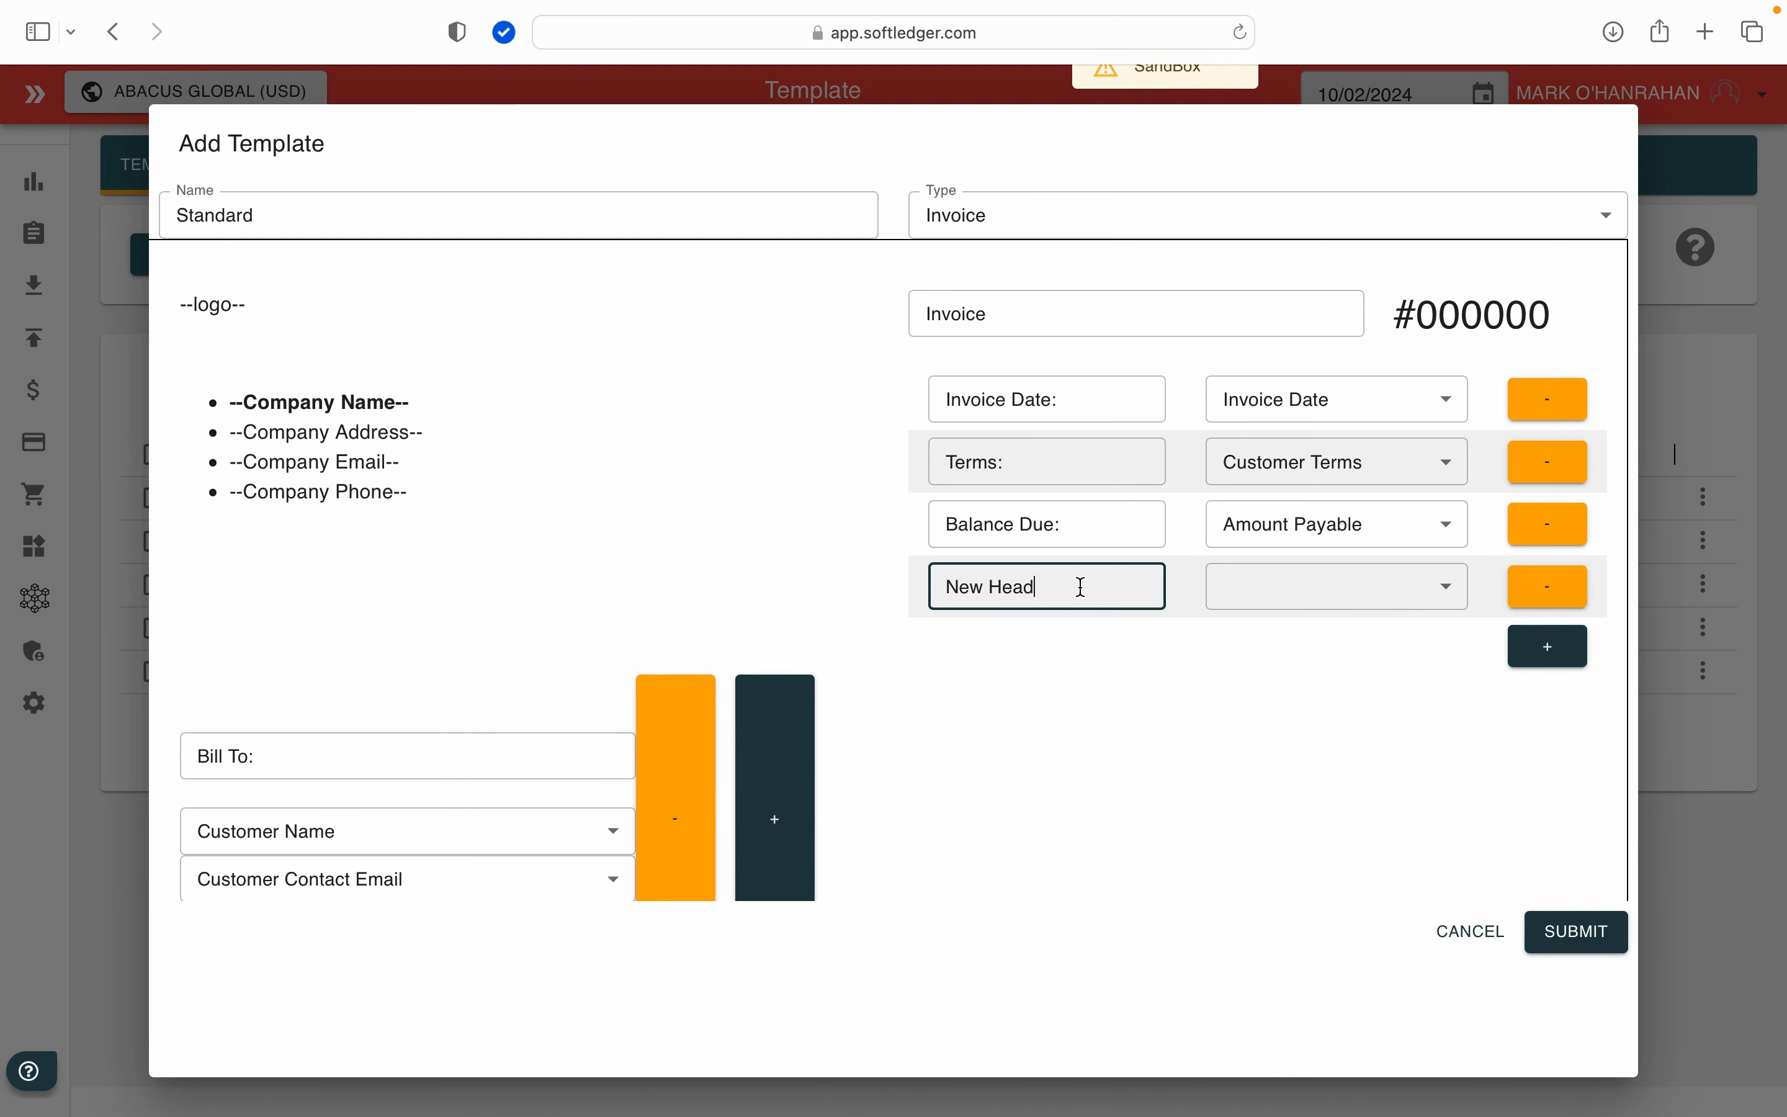
key(BackSpace)
key(BackSpace)
key(BackSpace)
key(BackSpace)
key(BackSpace)
key(BackSpace)
key(BackSpace)
key(BackSpace)
text(Due Date)
click(1298, 589)
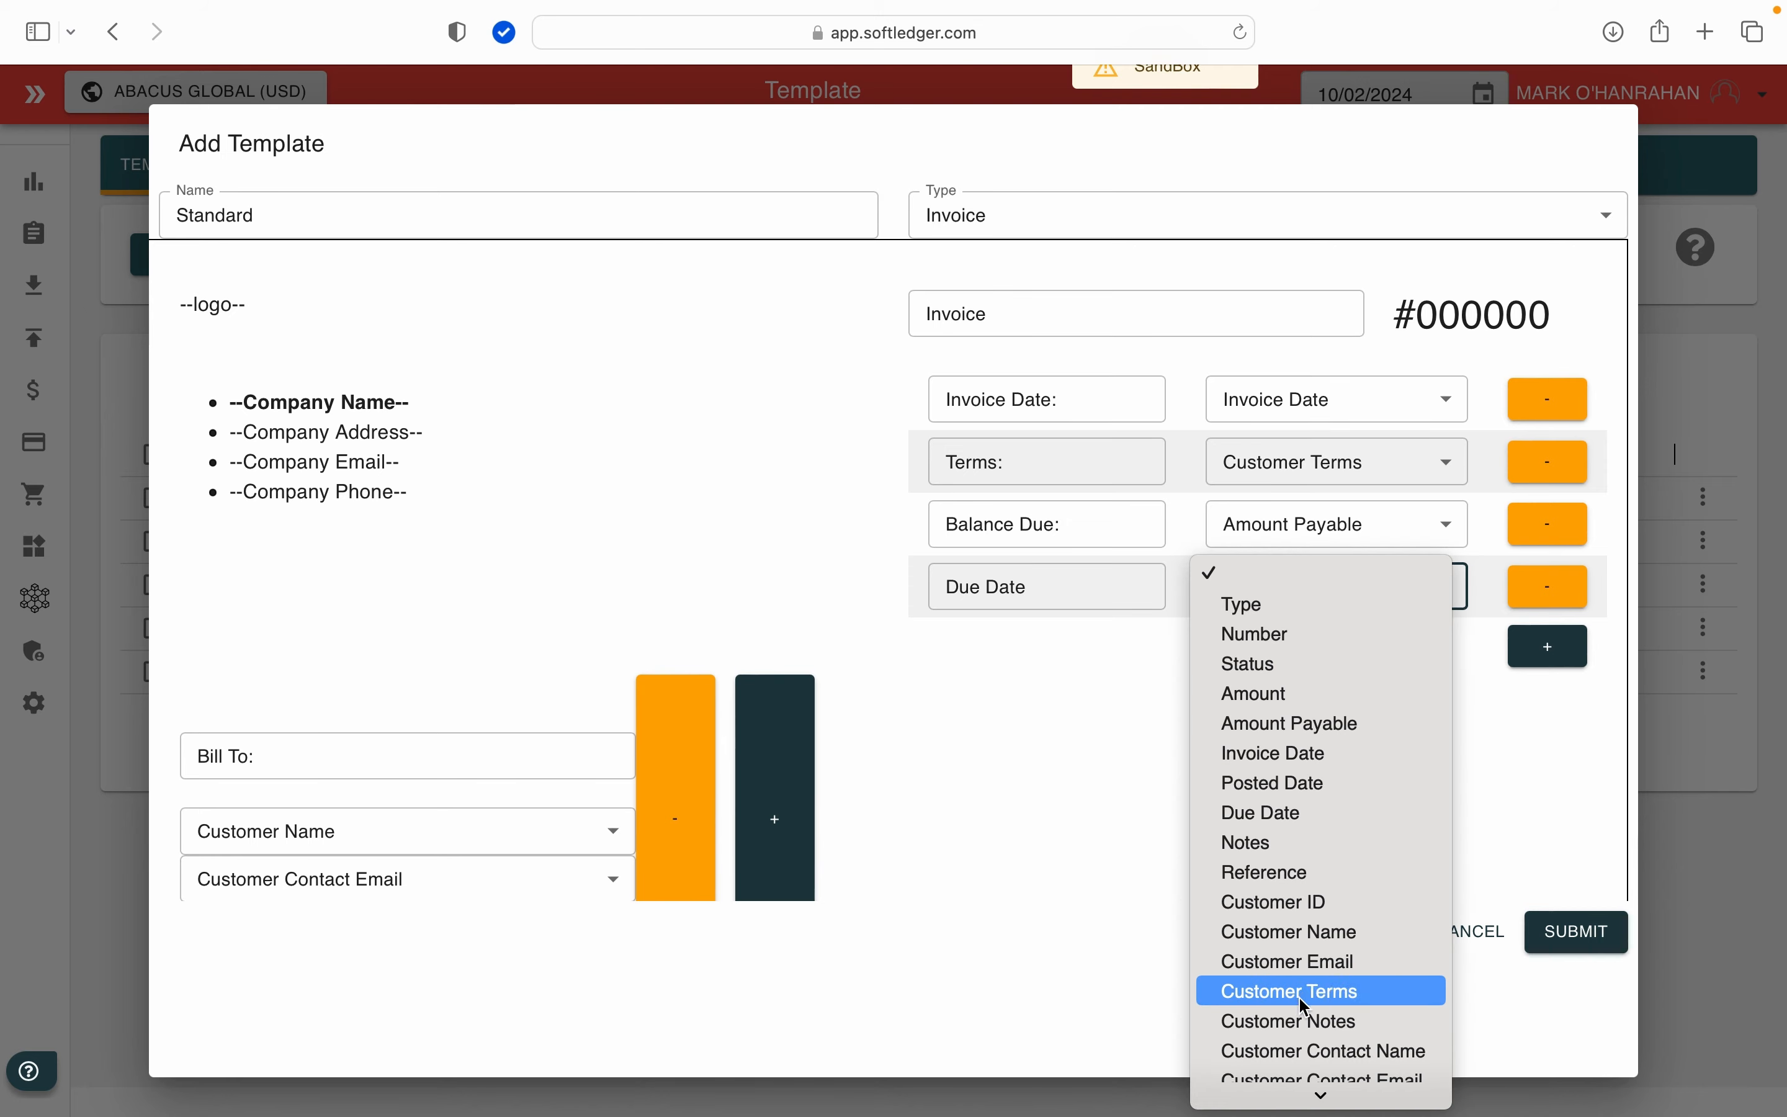
mouse_move(1312, 1094)
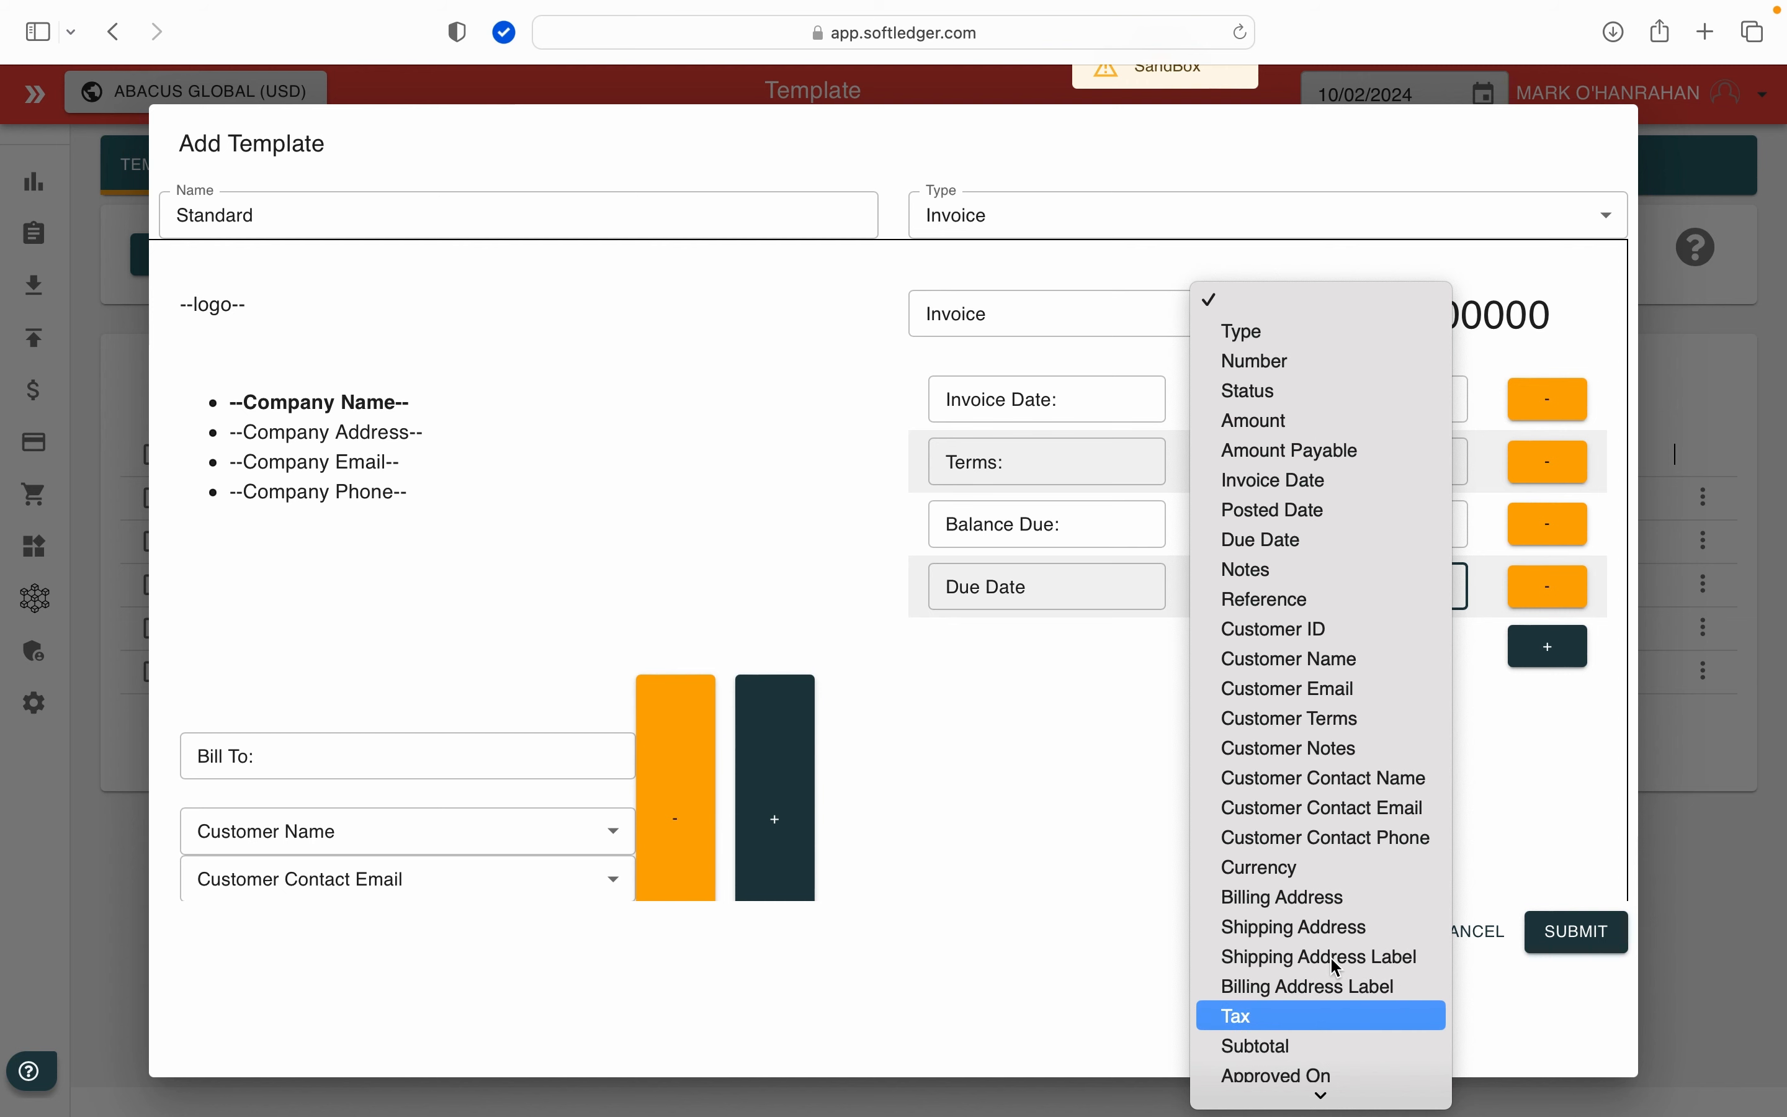
click(1312, 544)
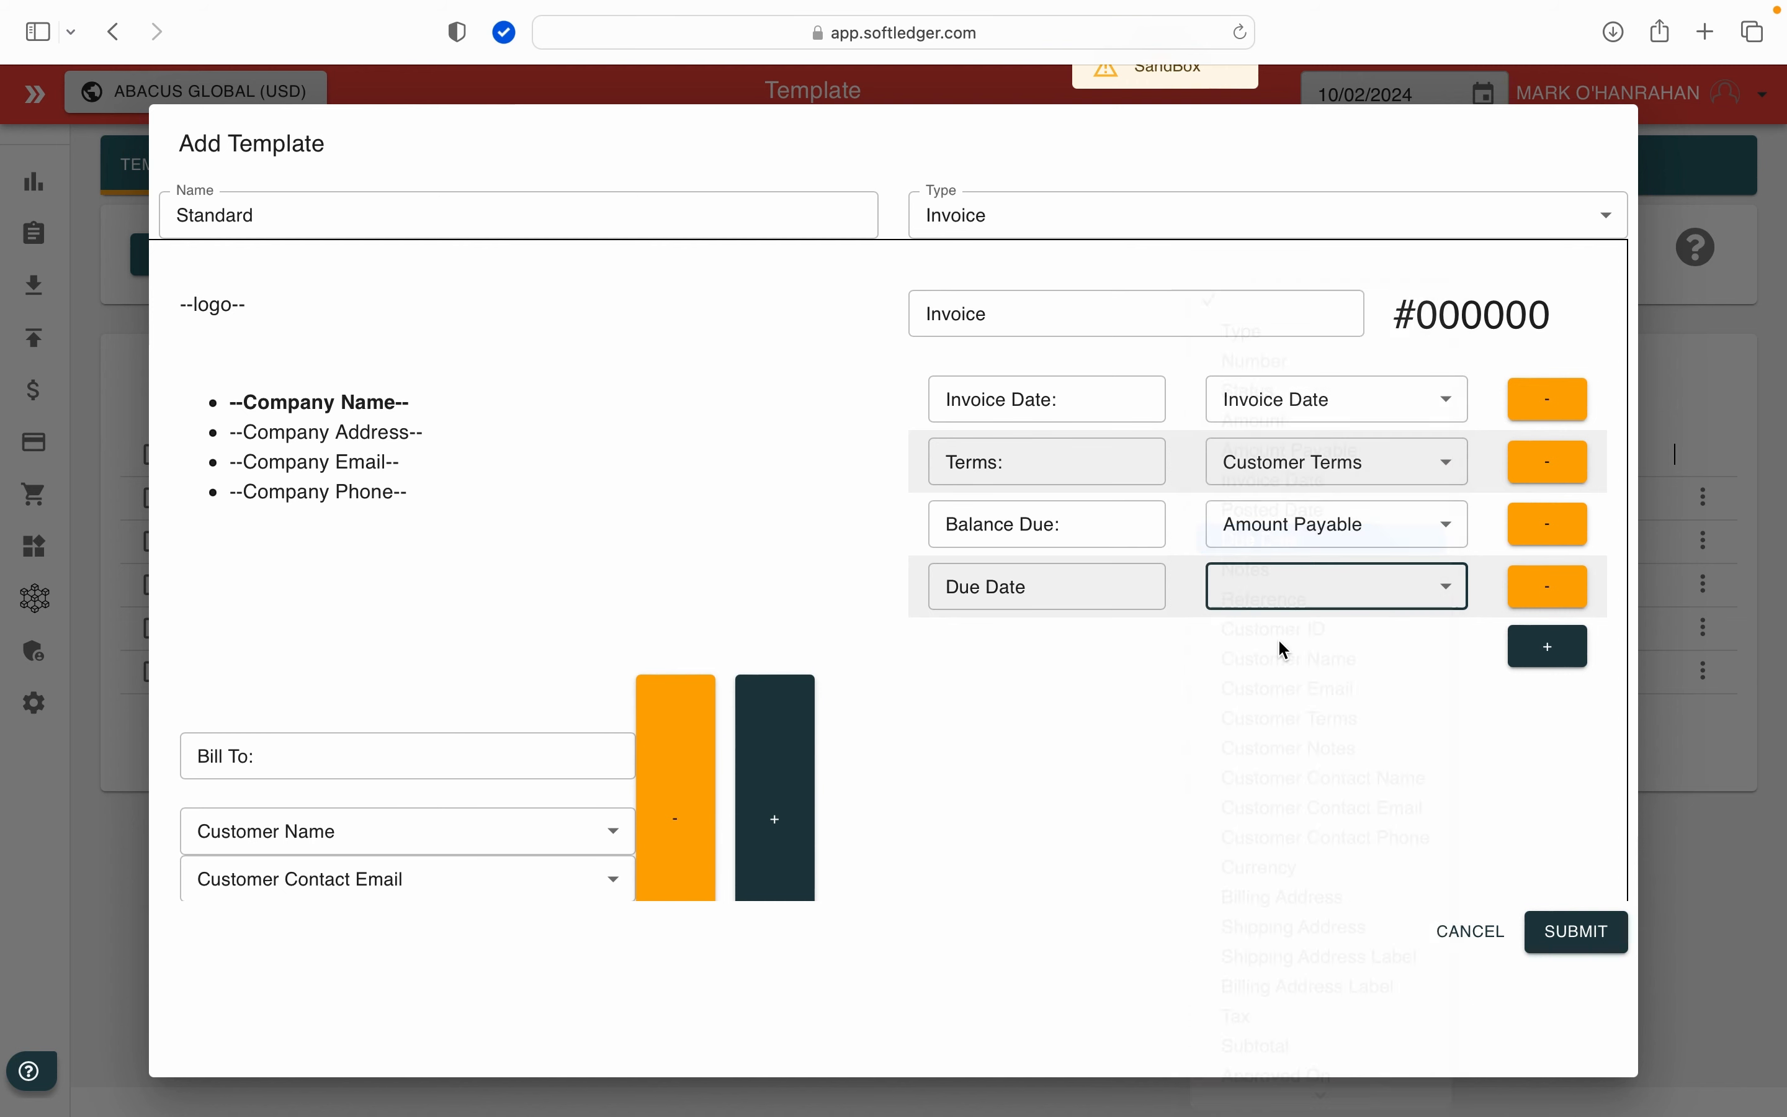
Step: Add another header row labelled Customer Ref linked to the Reference field, and submit the template, refreshing the template list
click(1536, 650)
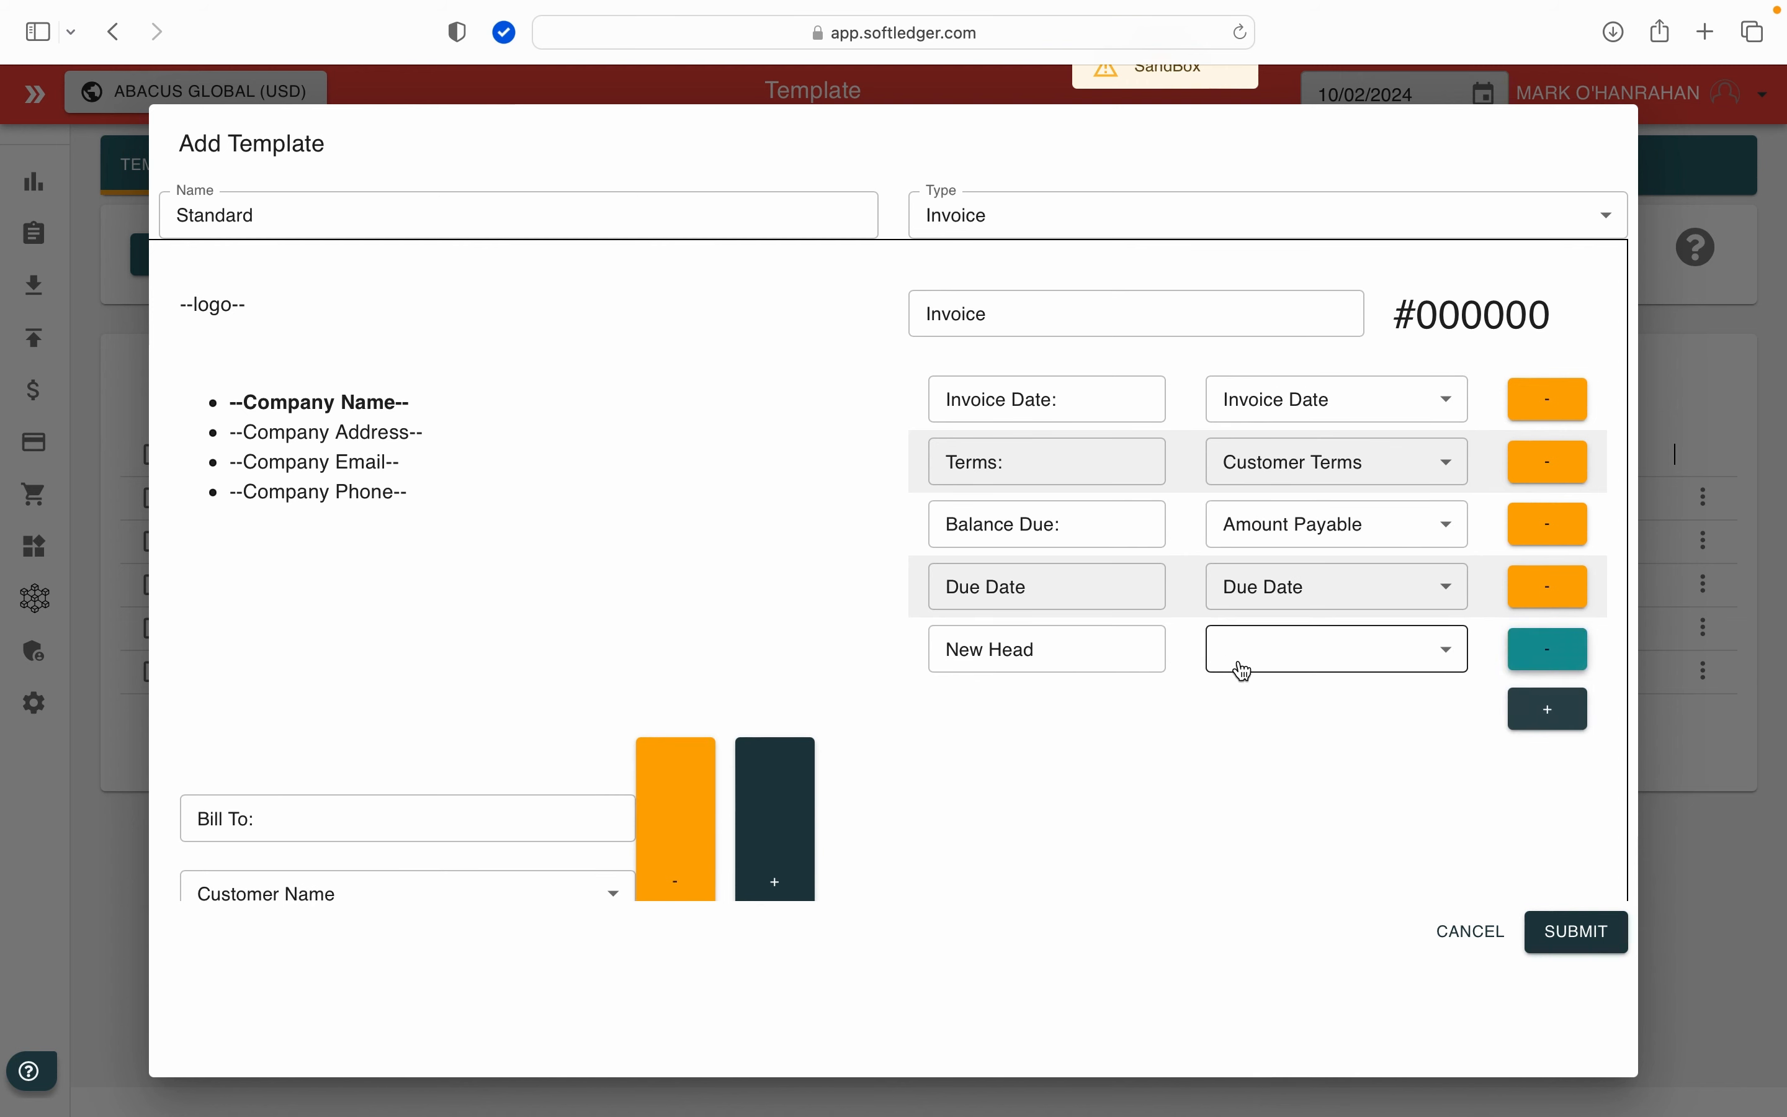
click(1098, 650)
key(BackSpace)
key(BackSpace)
key(BackSpace)
key(BackSpace)
key(BackSpace)
key(BackSpace)
key(BackSpace)
key(BackSpace)
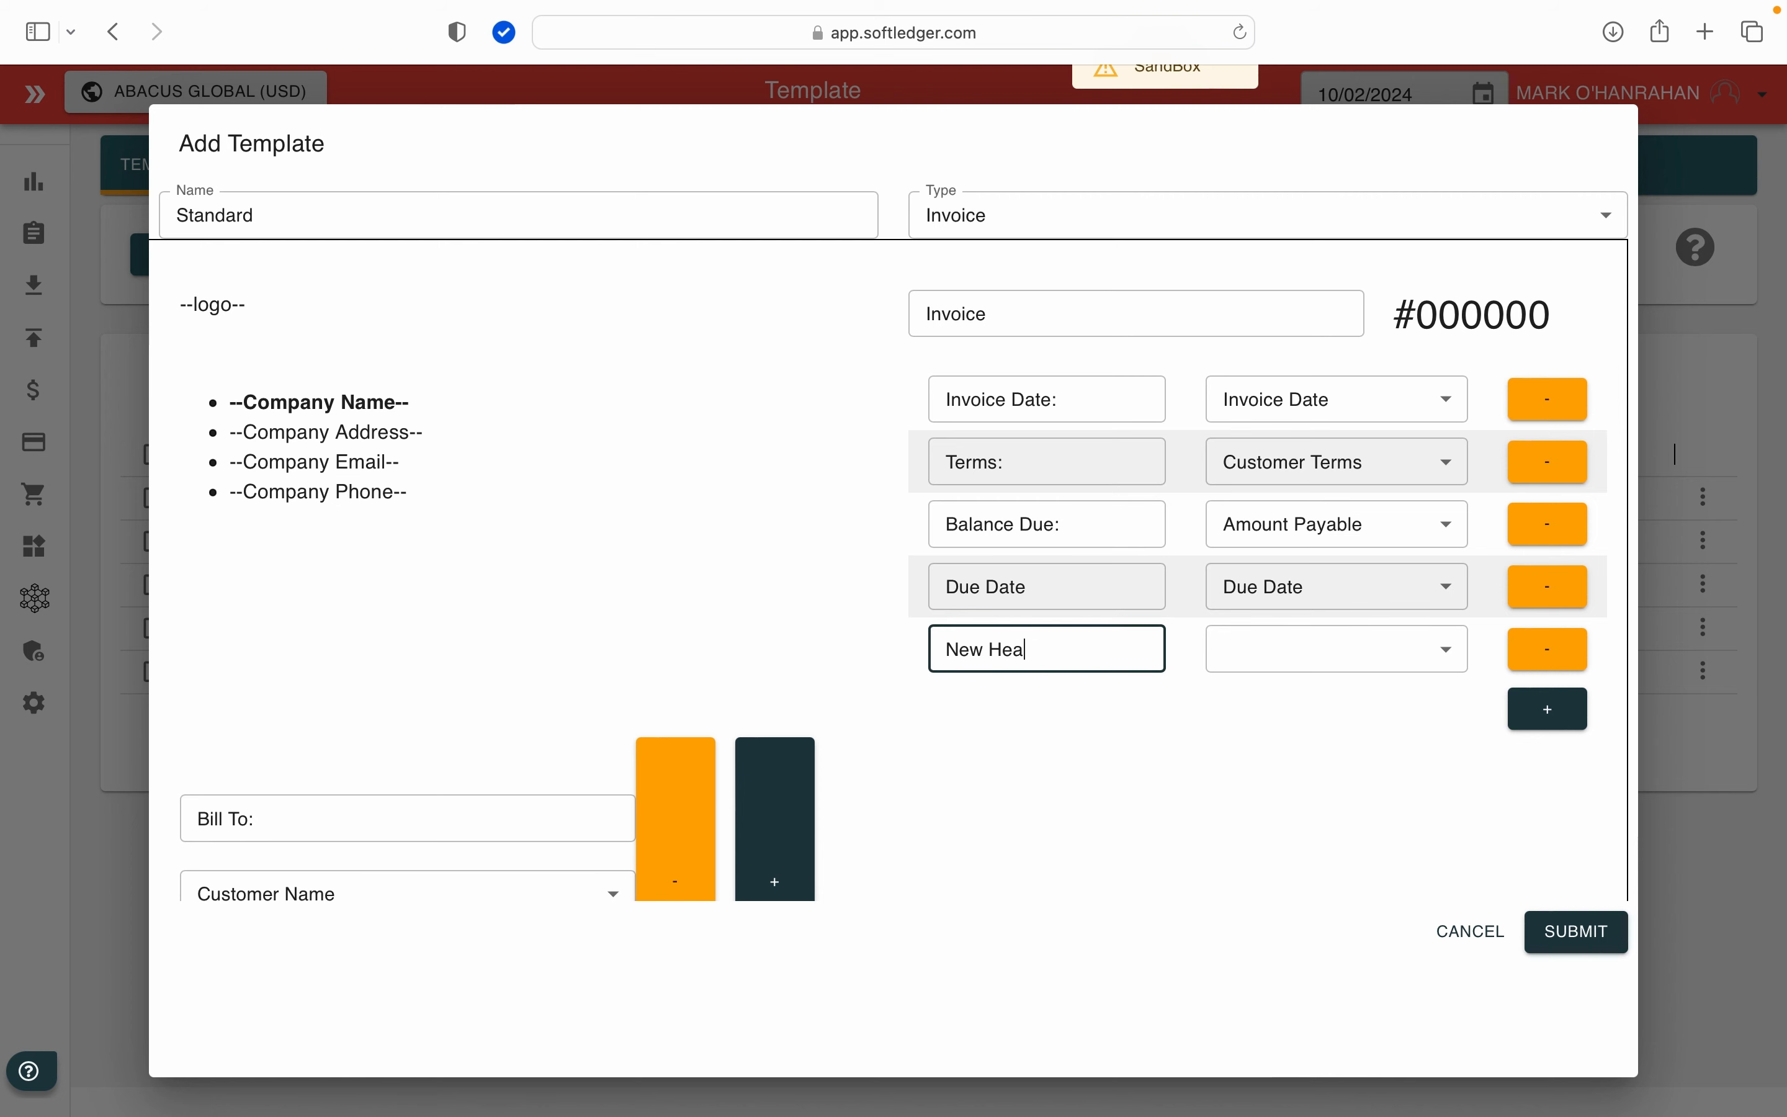
text(Customer Ref)
click(1340, 655)
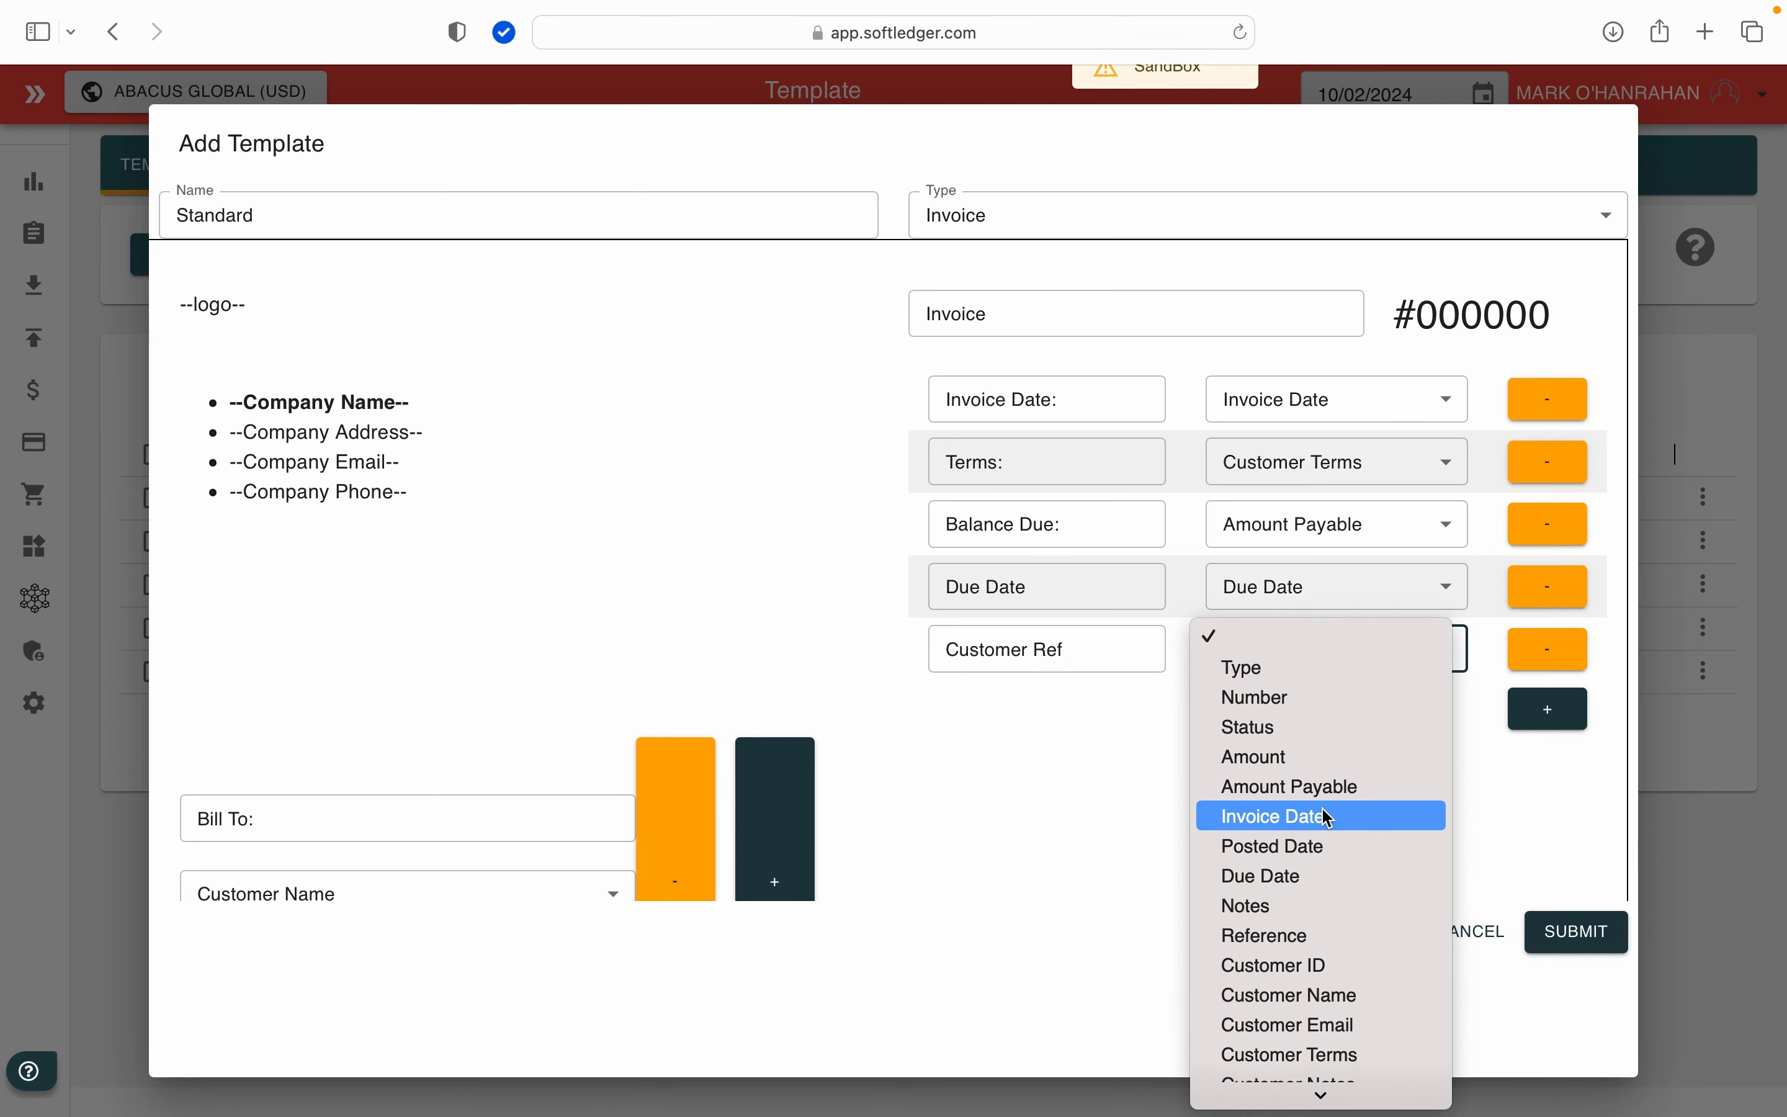
click(1289, 937)
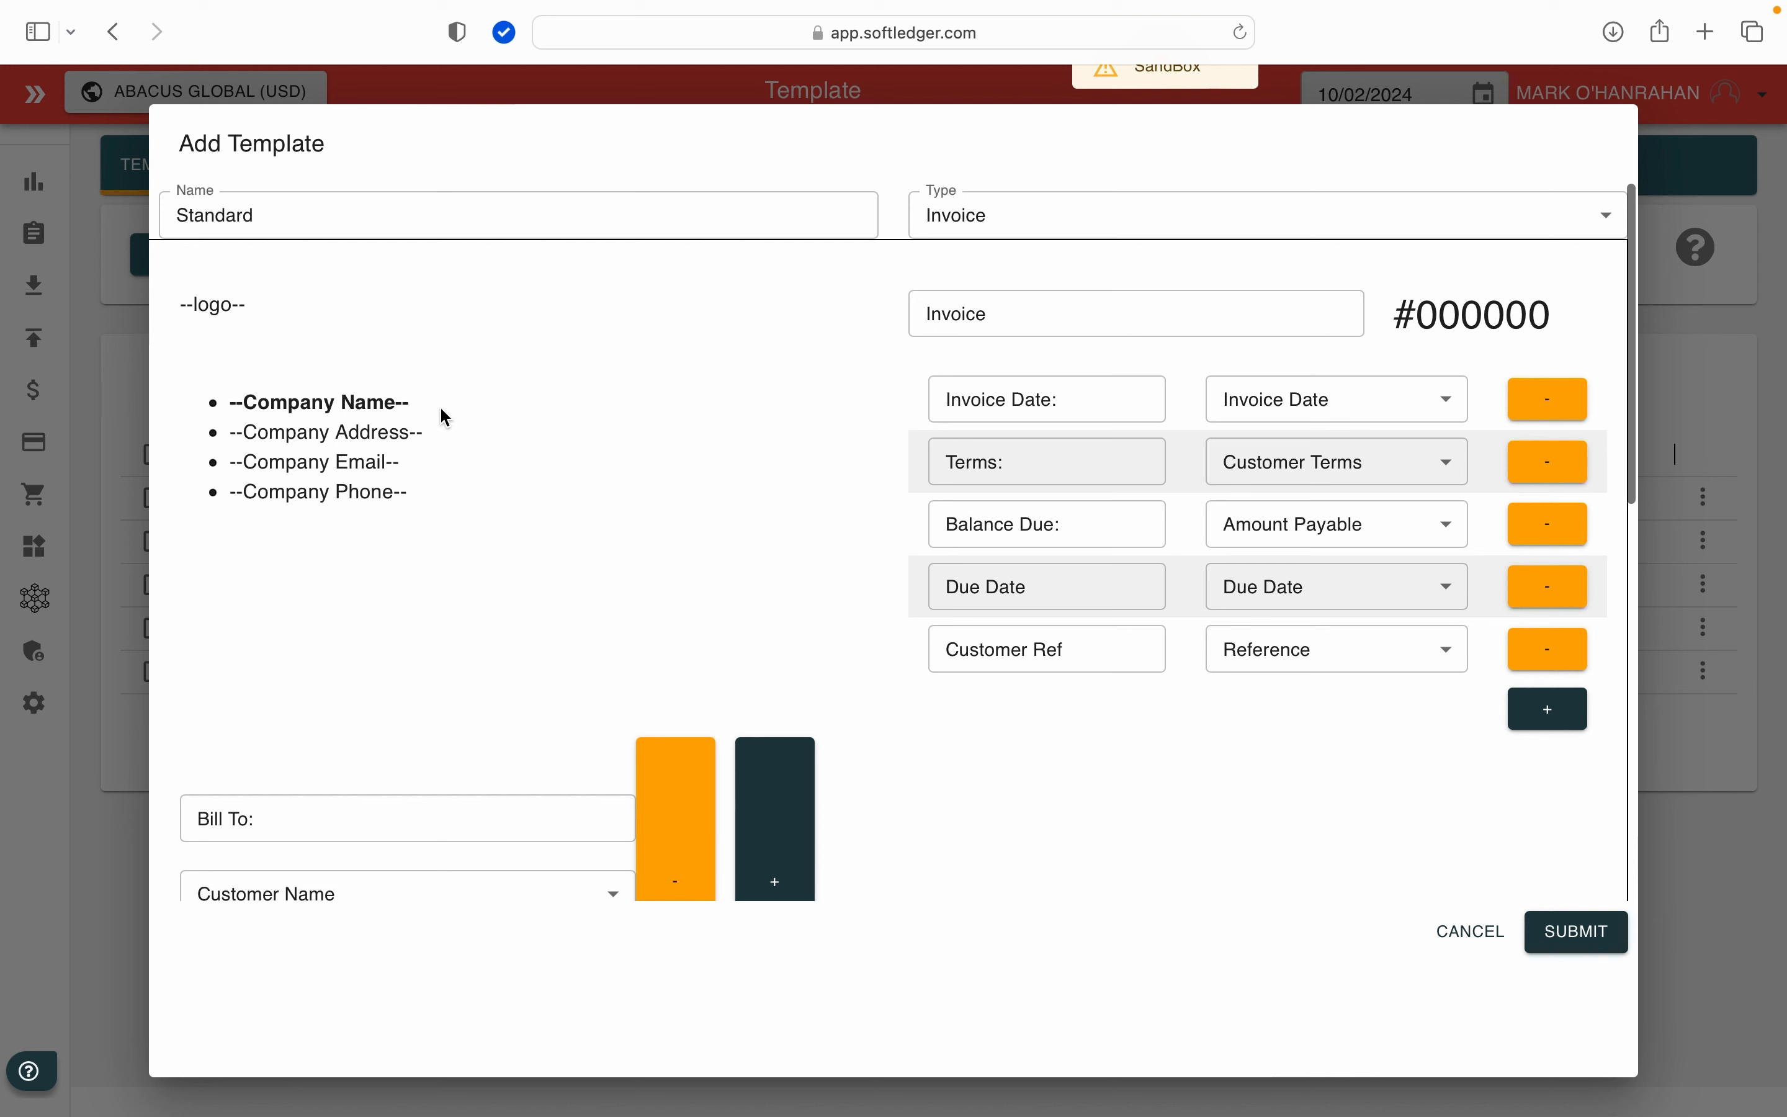
click(1537, 933)
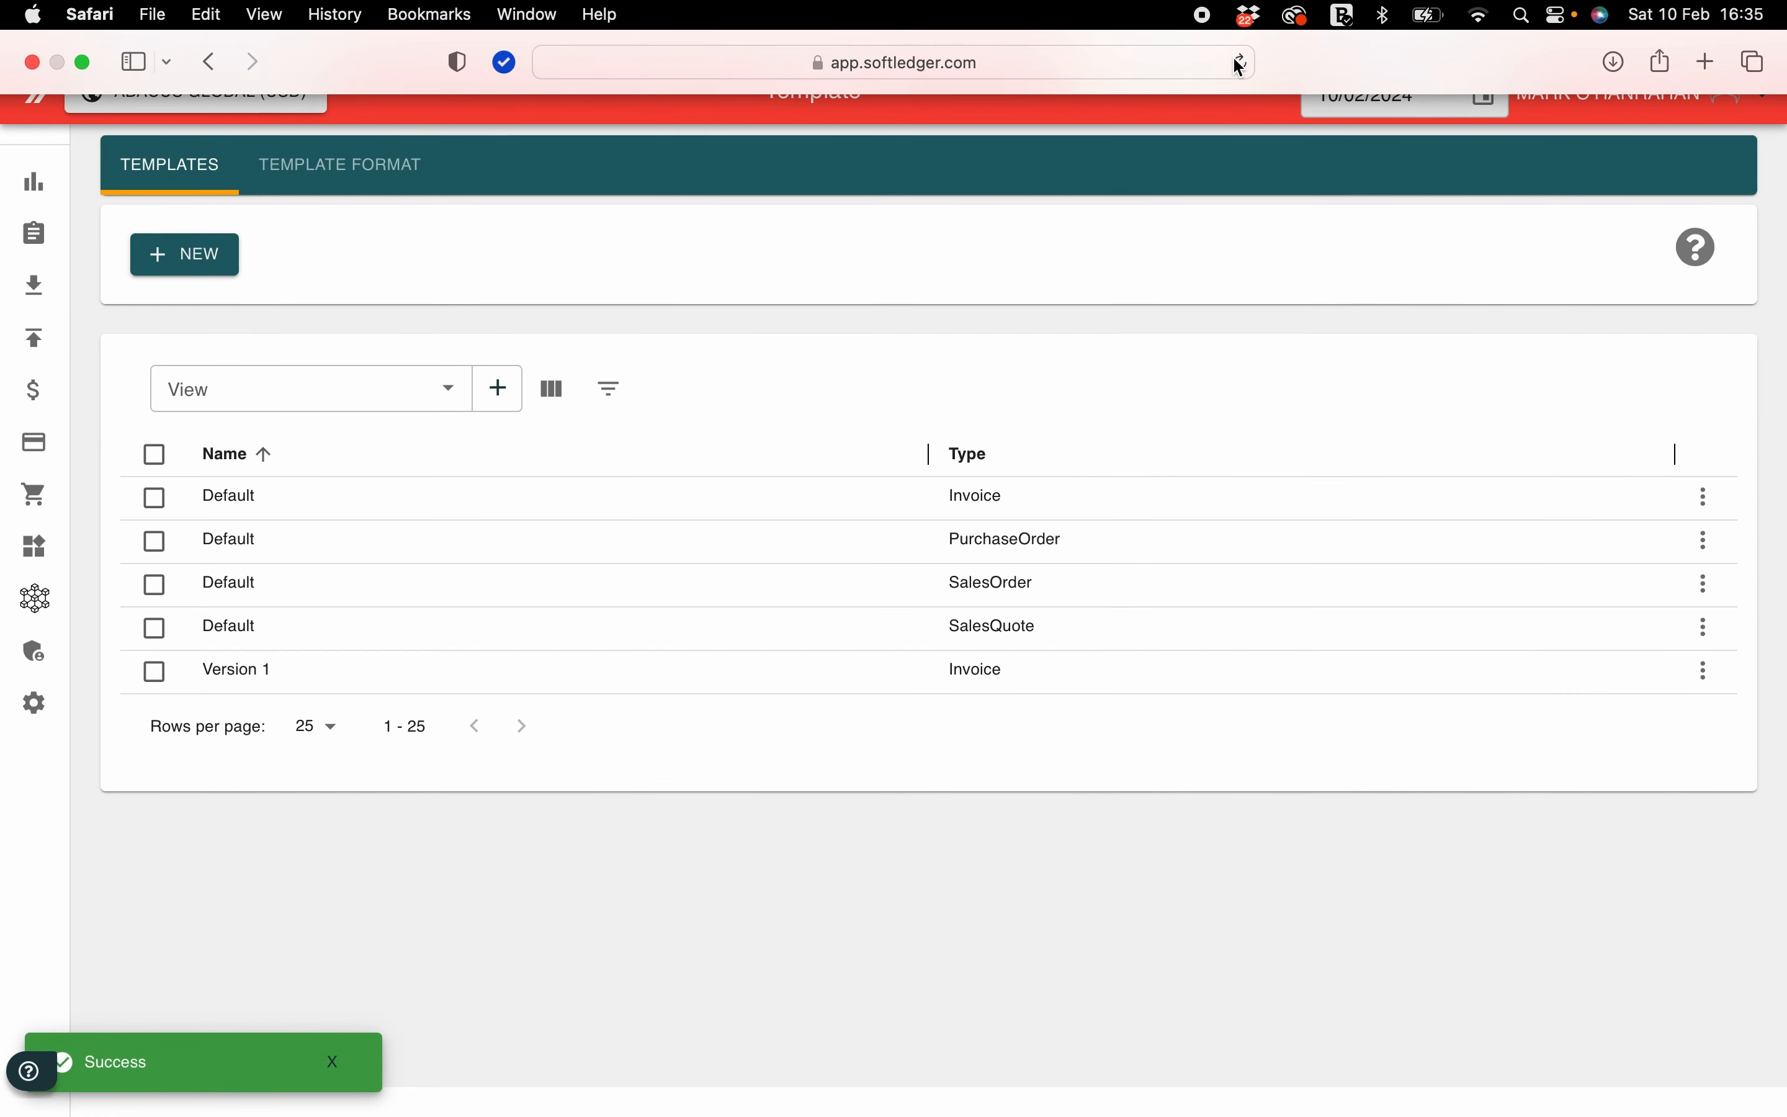
click(1242, 65)
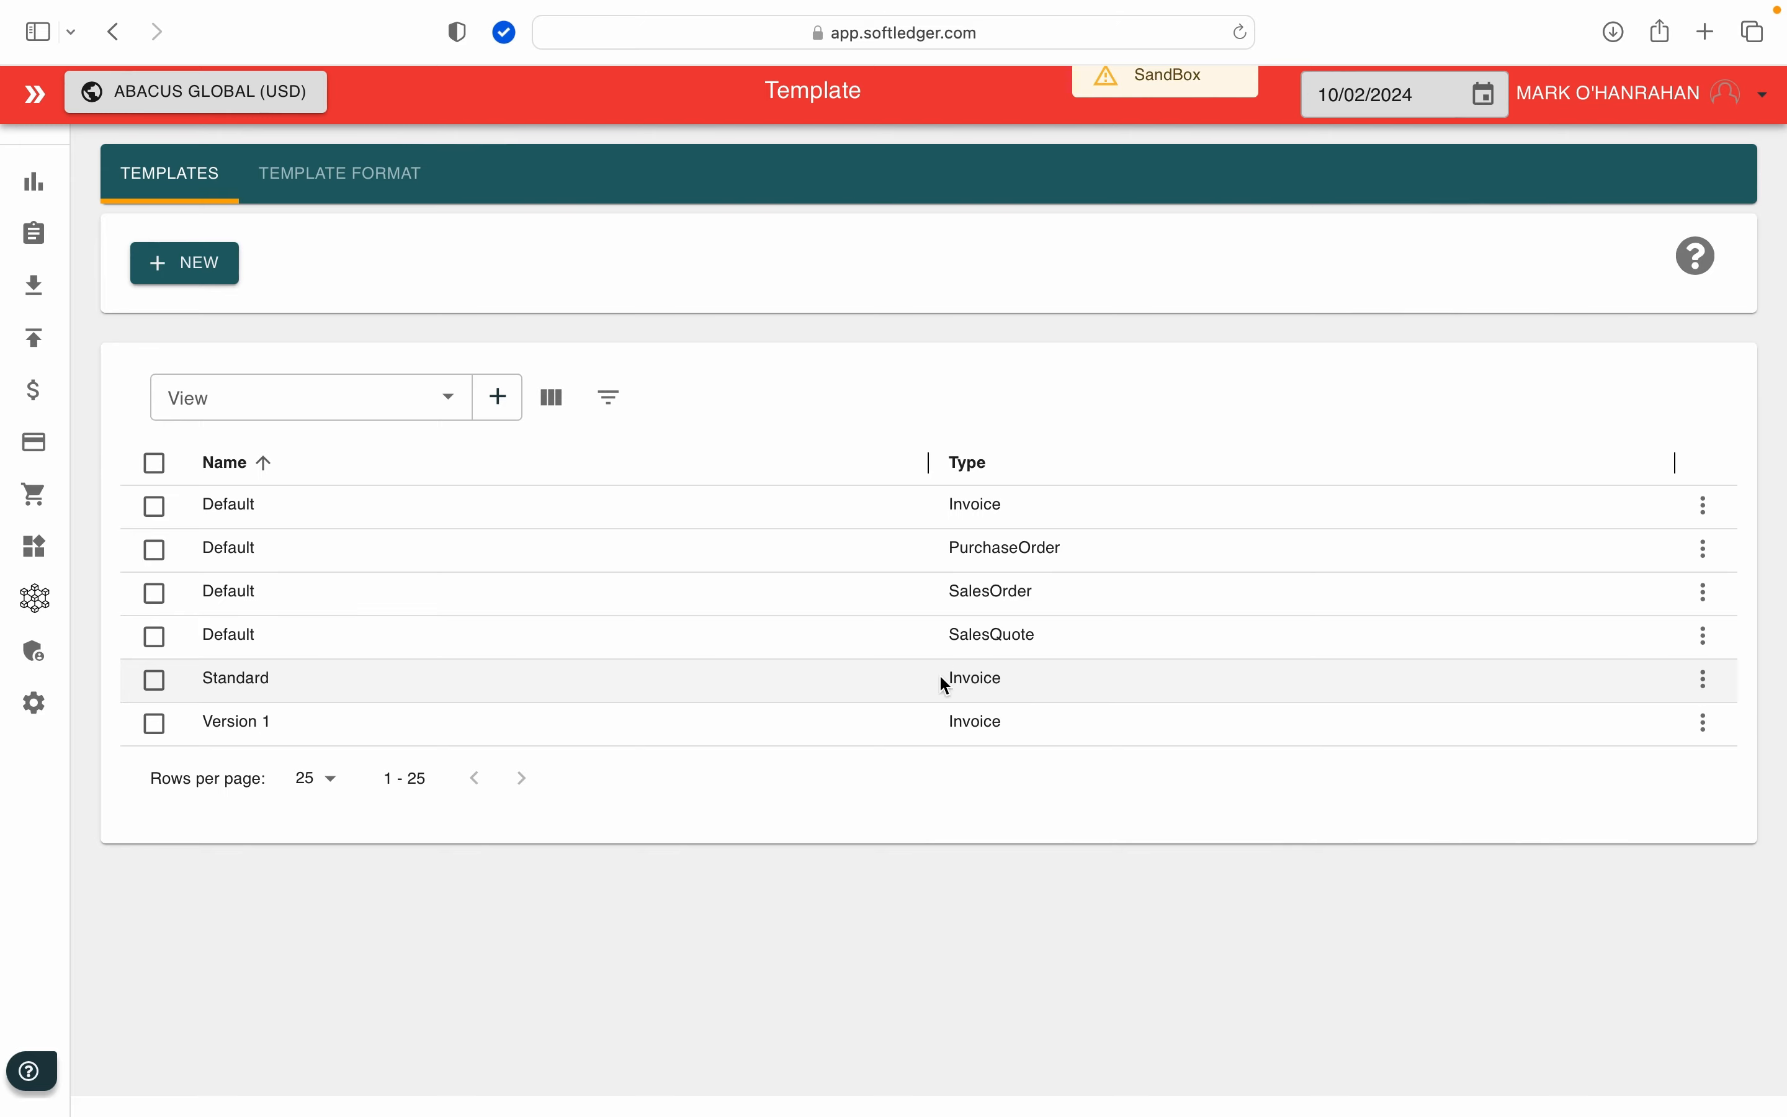
Step: Open the Abacus Global location for editing from the Financial locations list
click(53, 252)
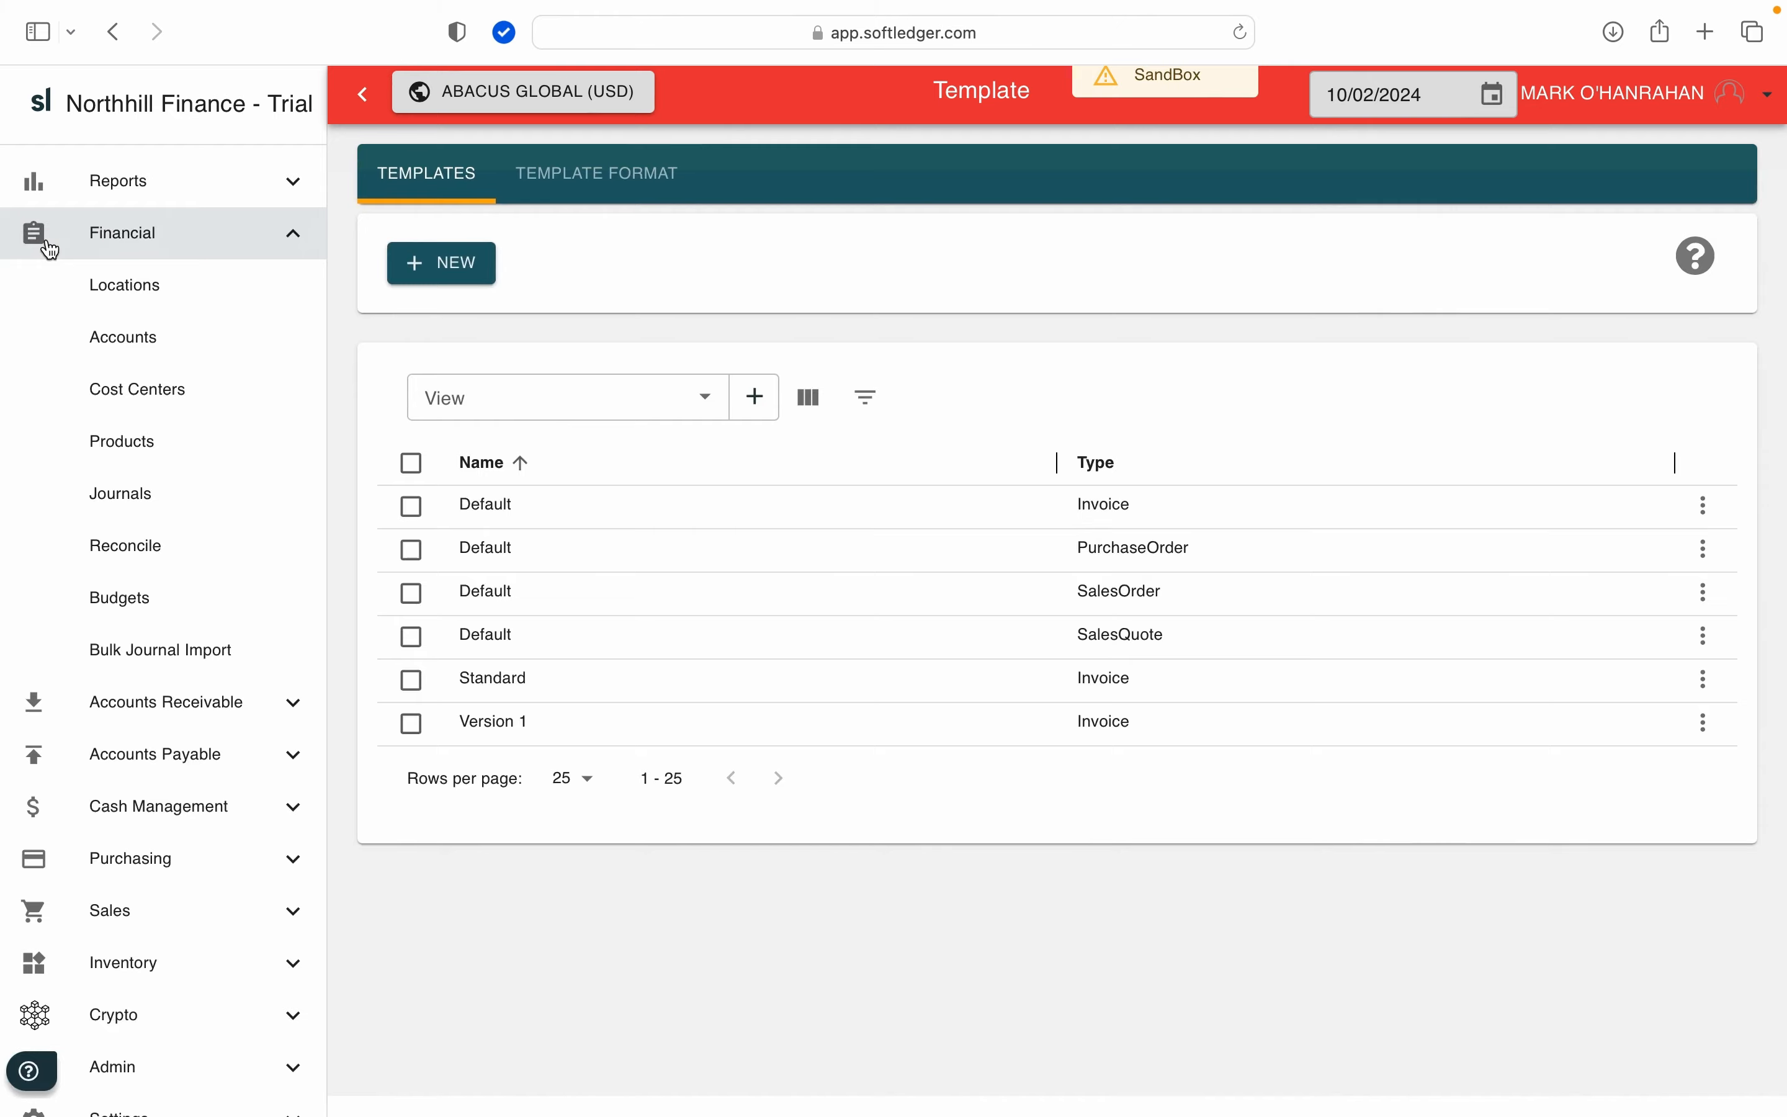
click(128, 288)
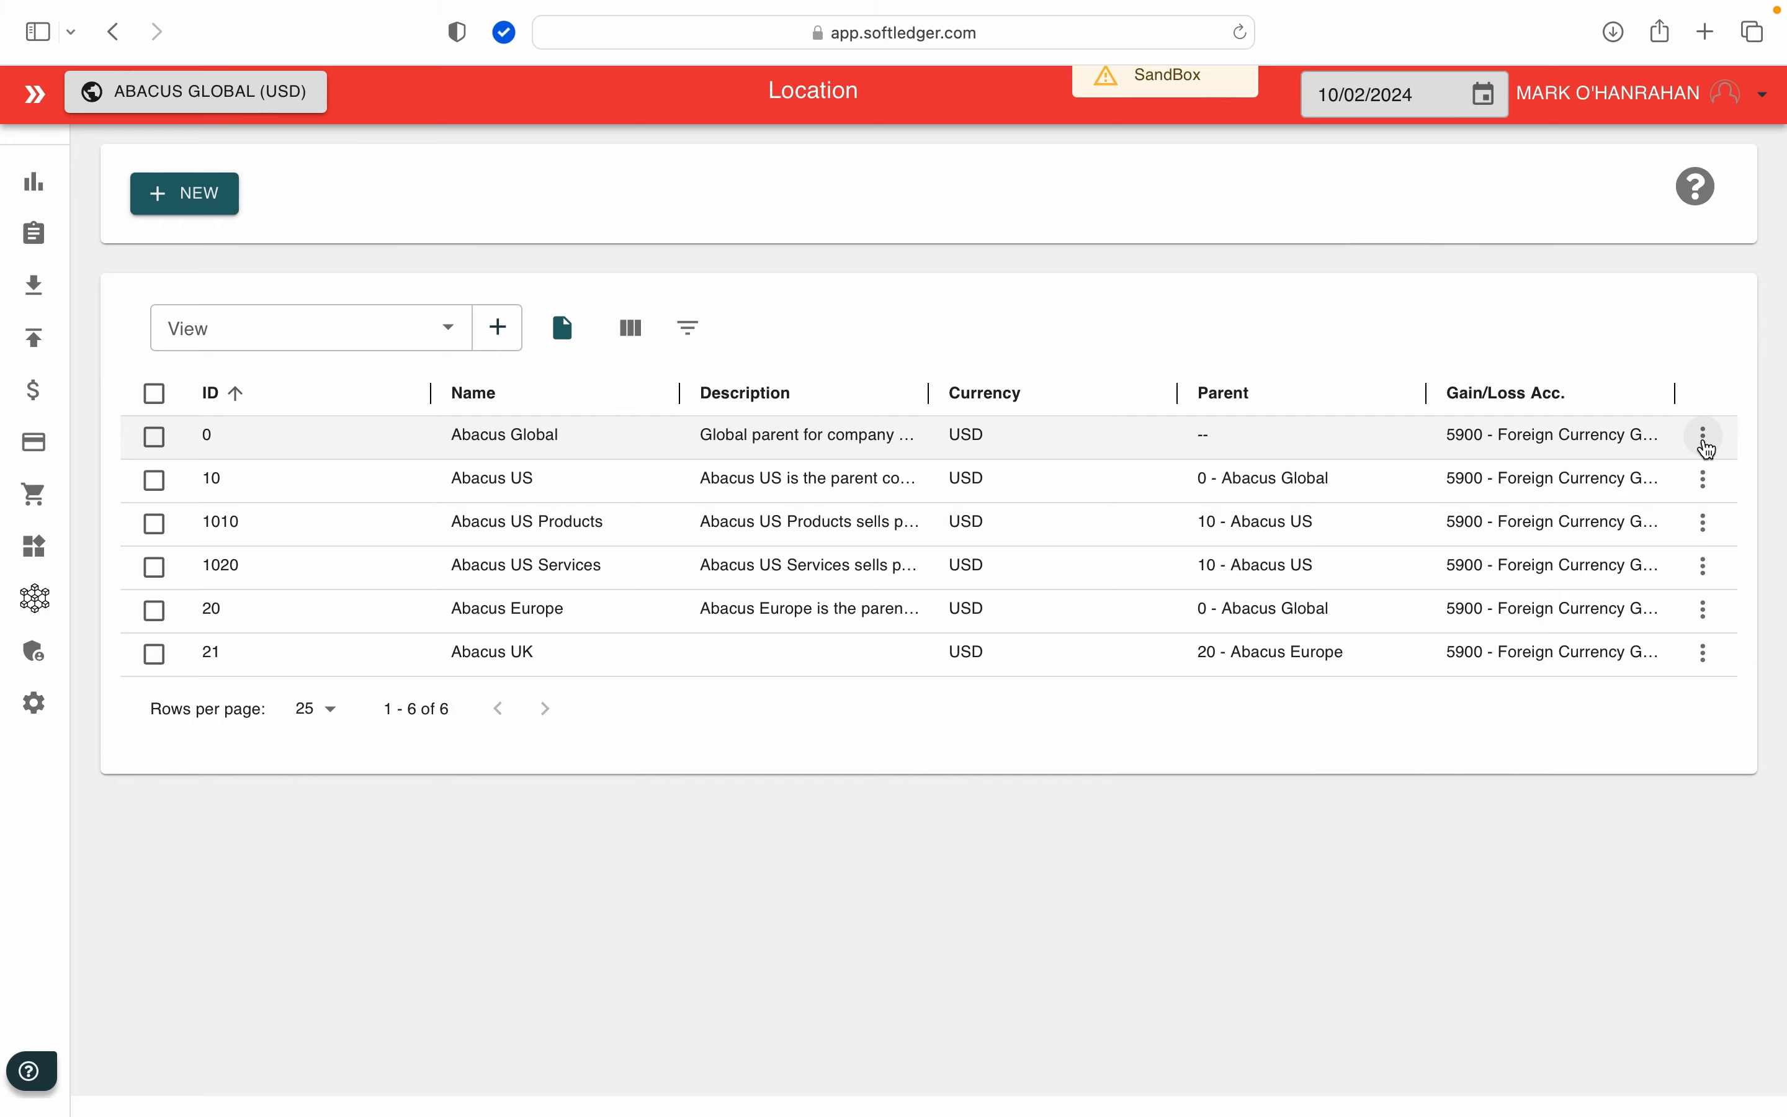
click(1703, 436)
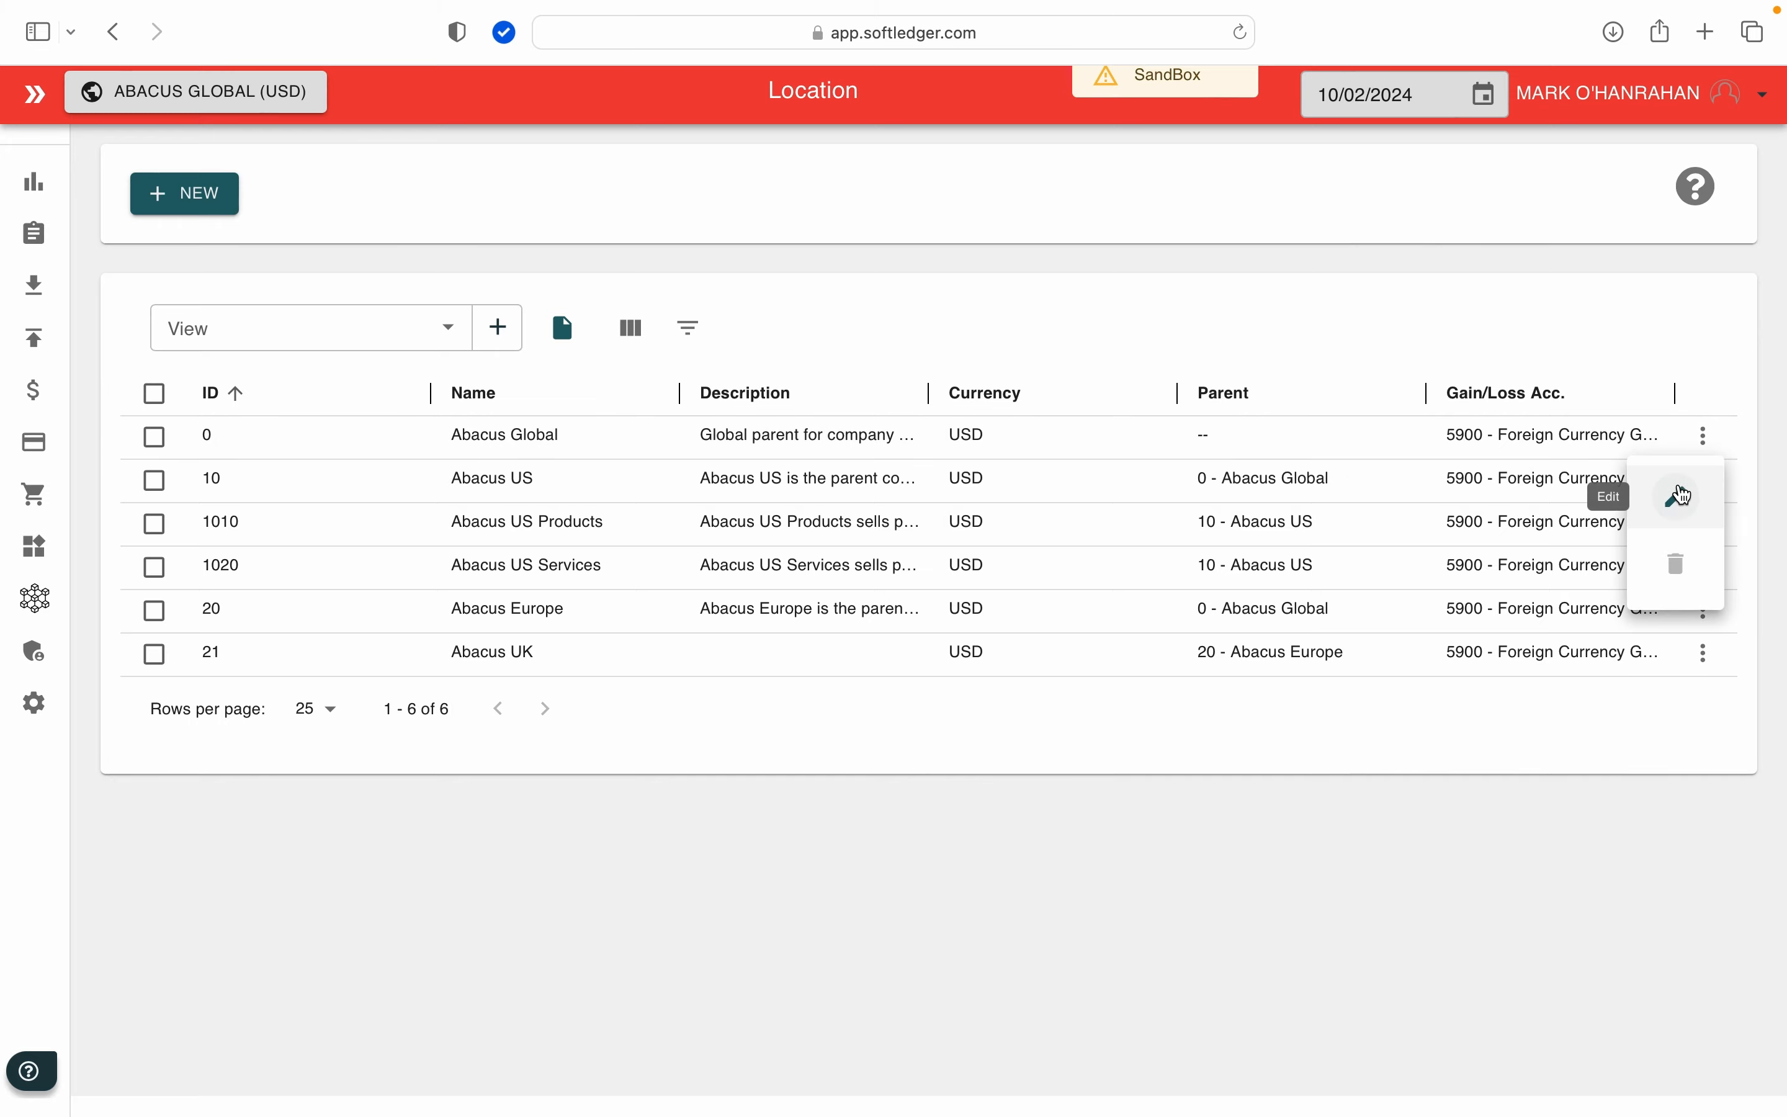
click(1676, 496)
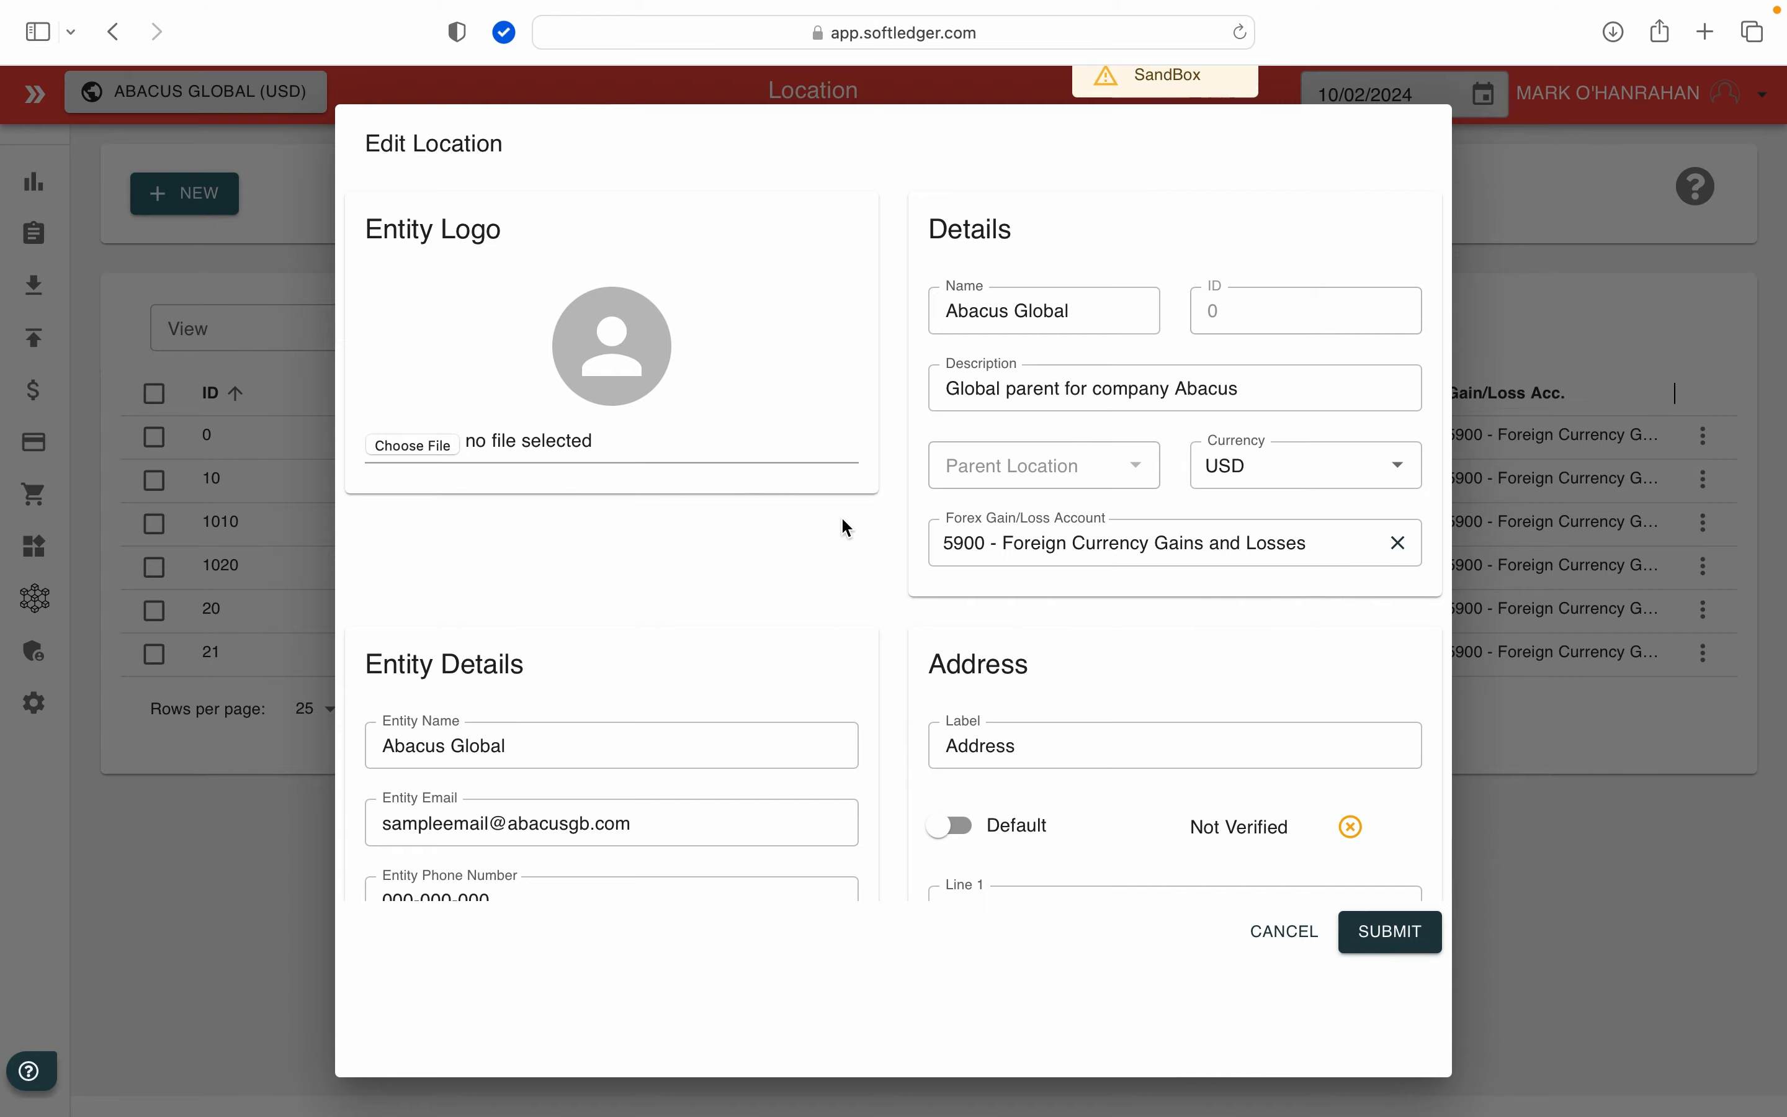
Step: Upload abacus-global-high-resolution-logo.jpg as the entity logo of the Abacus Global location
click(440, 442)
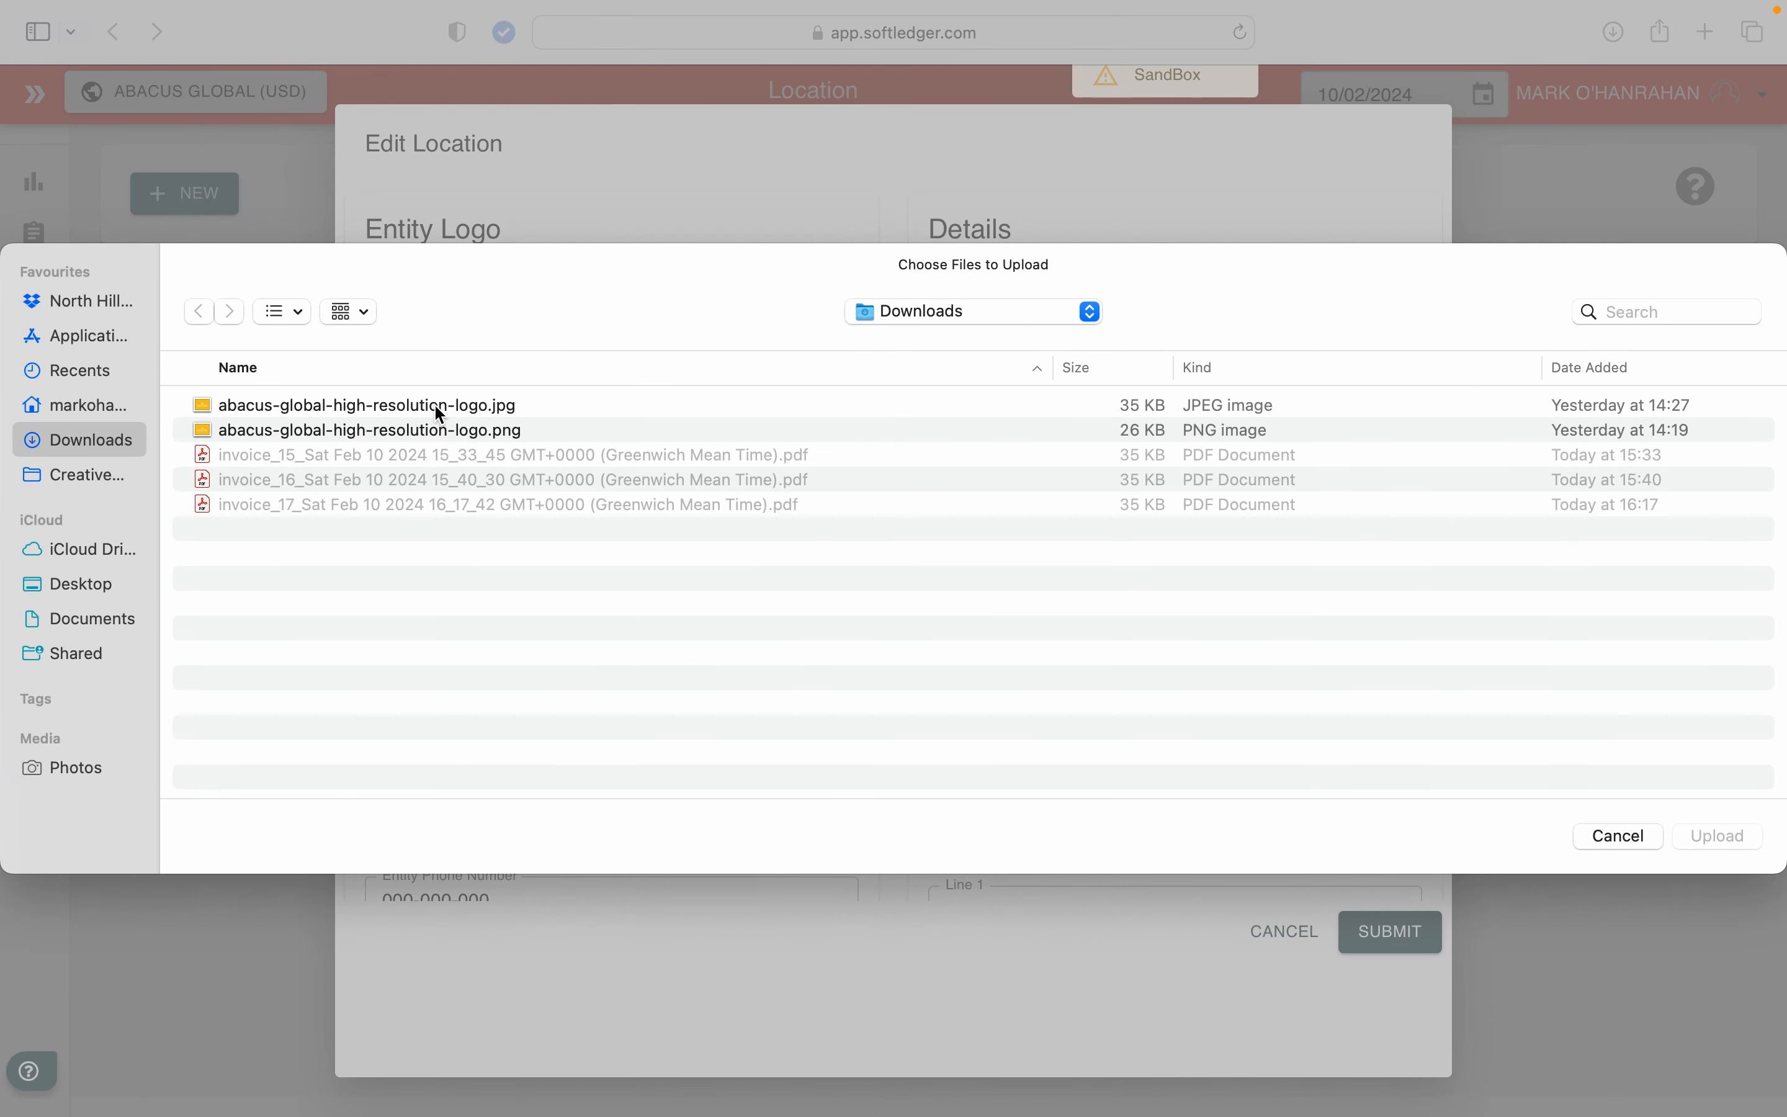
double_click(440, 407)
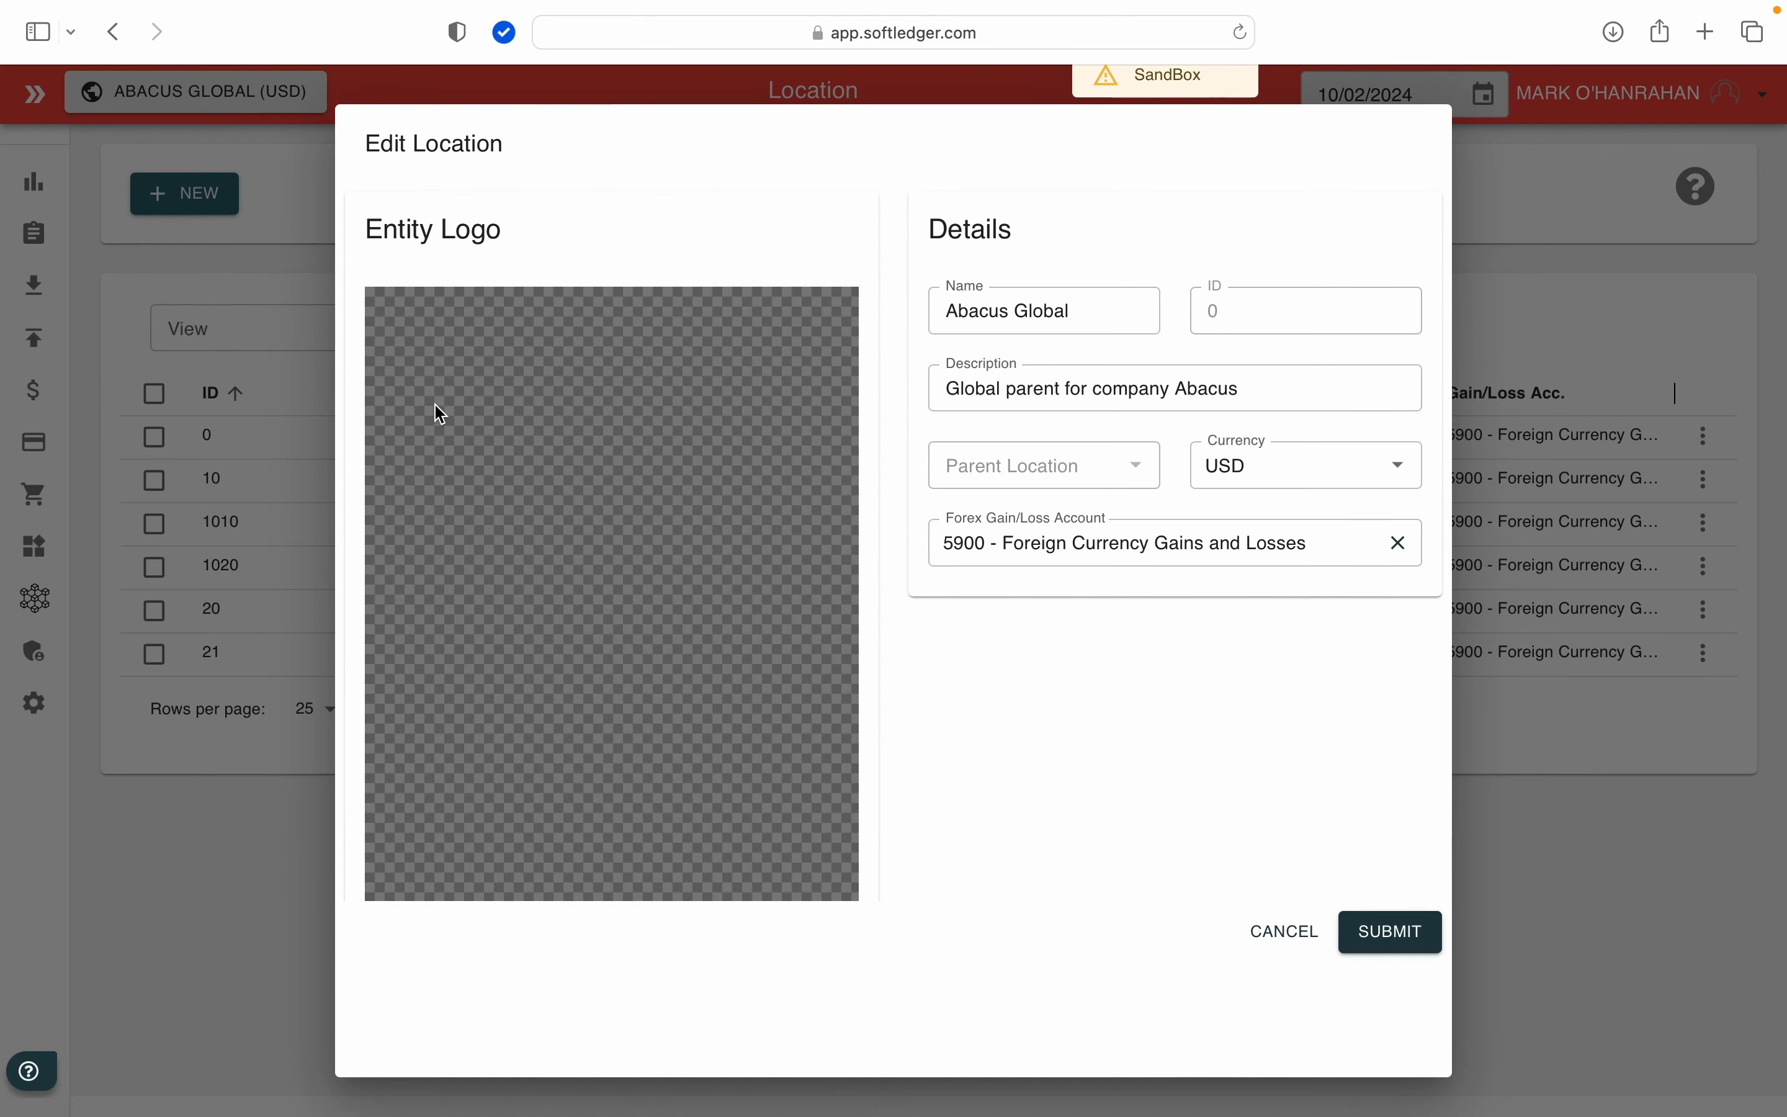
scroll(945, 774, down, 12)
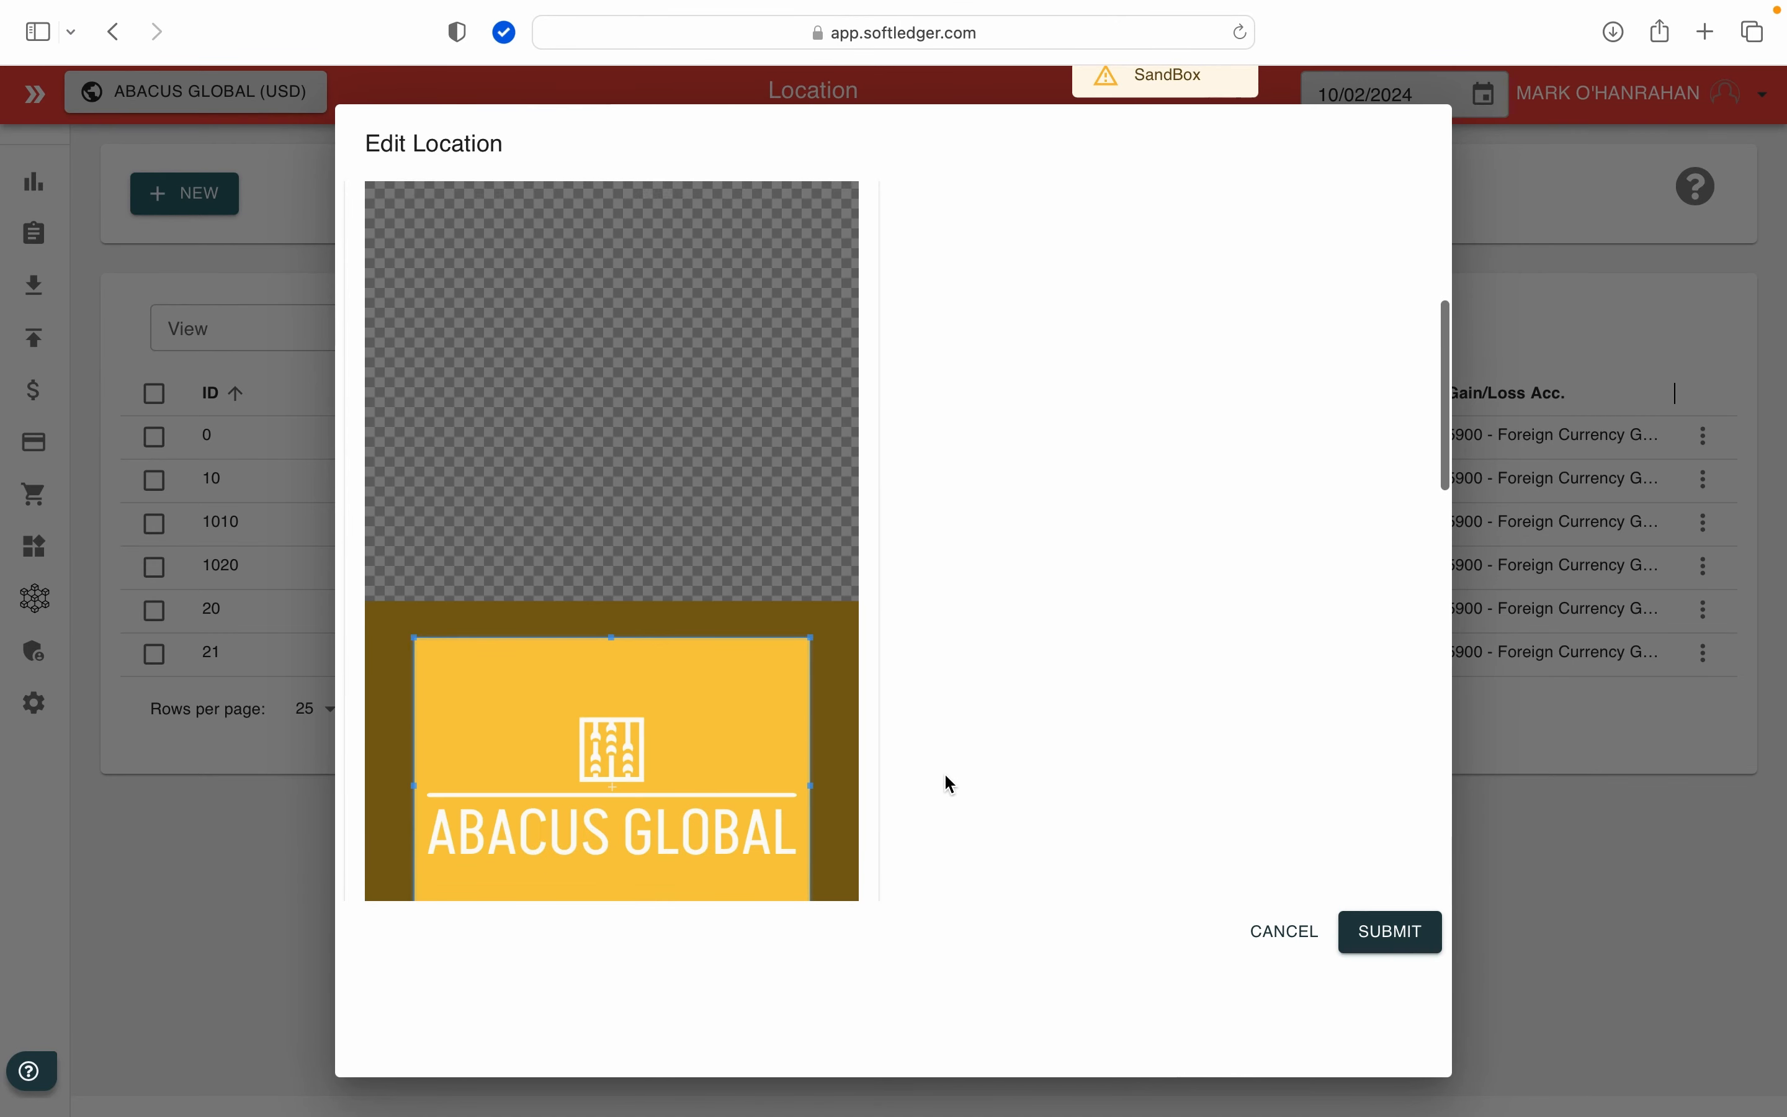
scroll(949, 783, down, 10)
scroll(945, 783, up, 3)
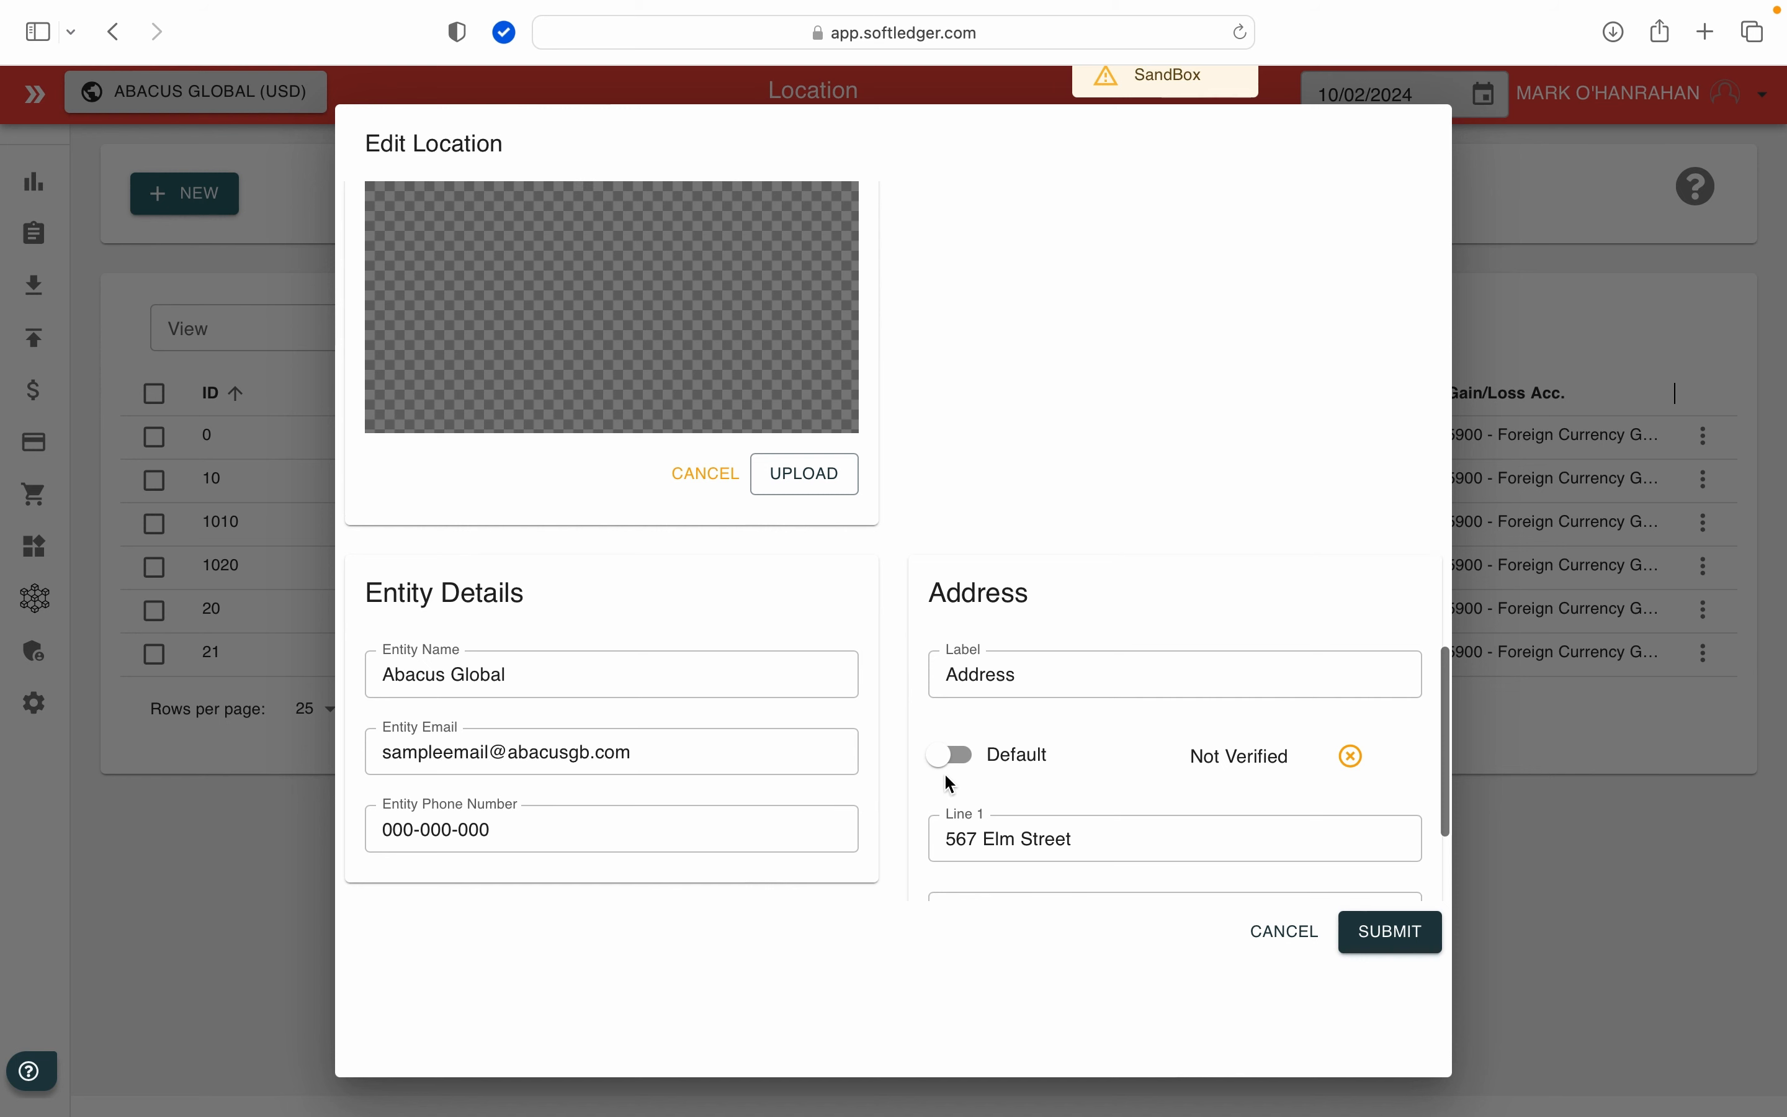
click(787, 477)
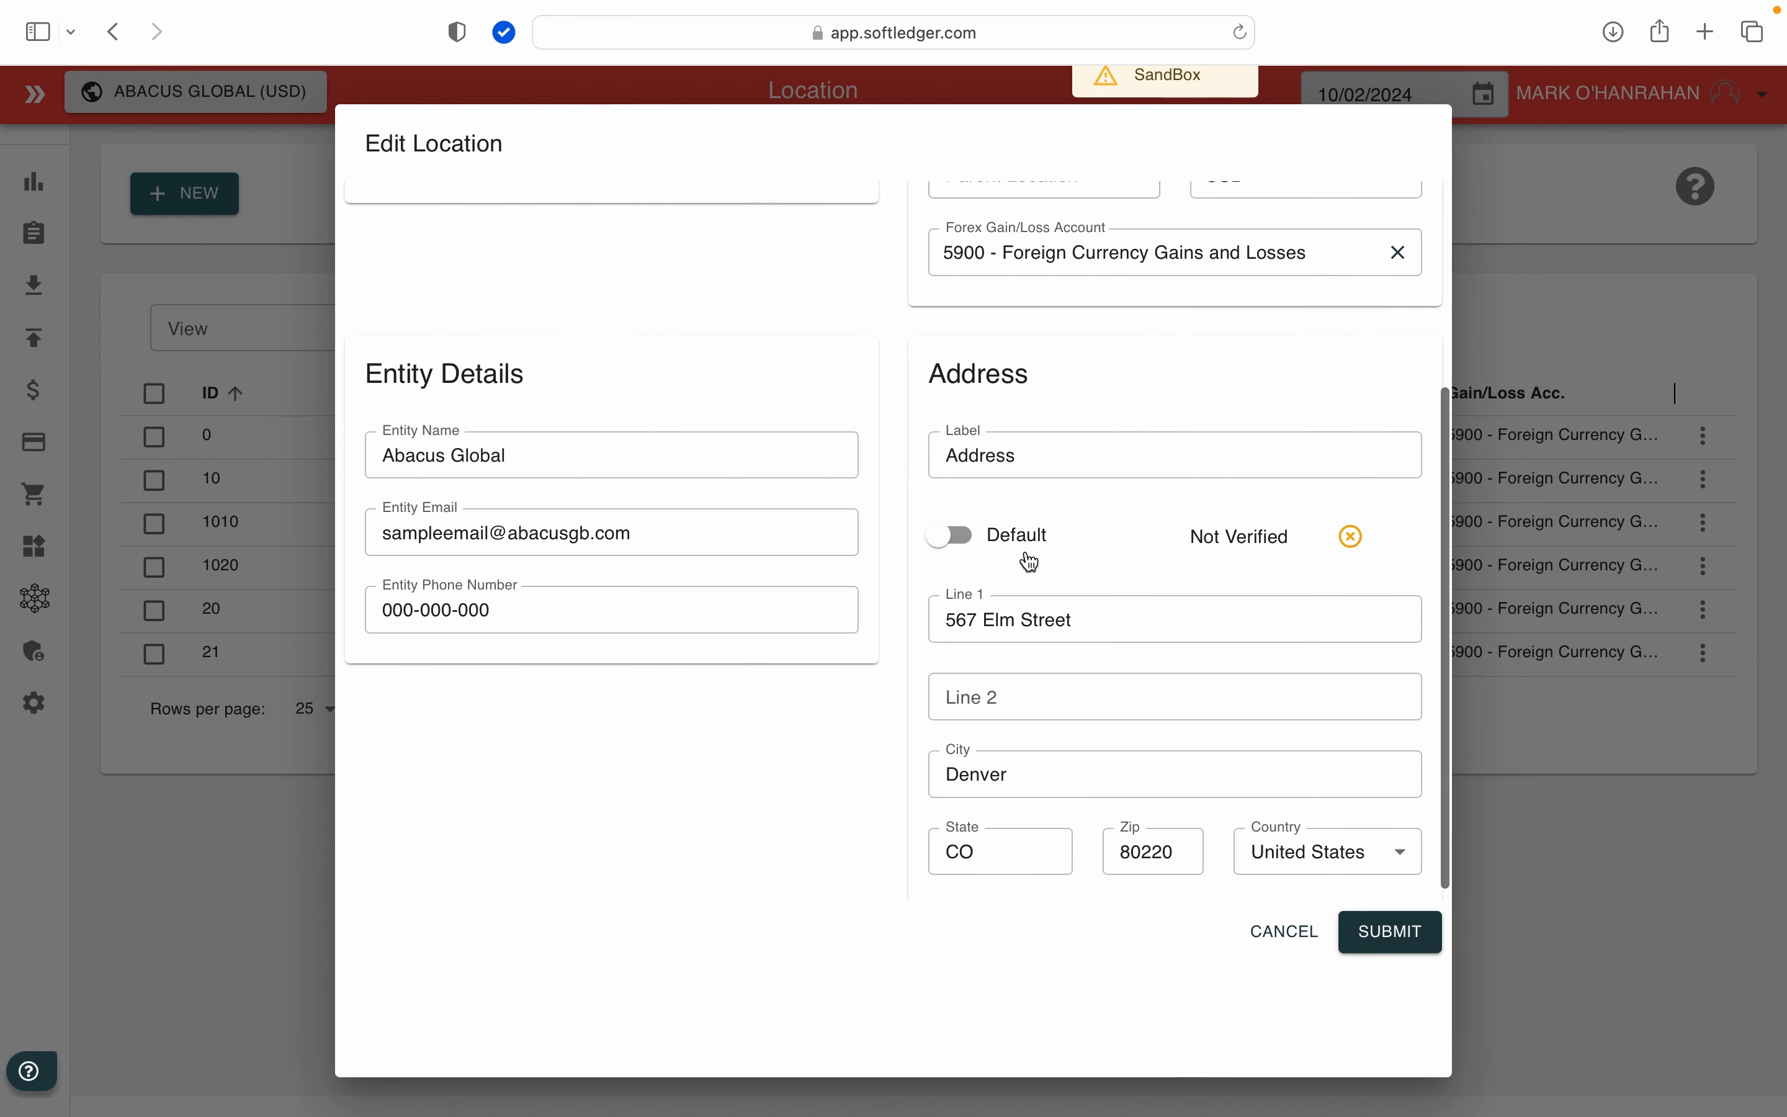
Step: Review the logo, entity details and address of the Abacus Global location, and submit the location changes
scroll(1029, 559, up, 5)
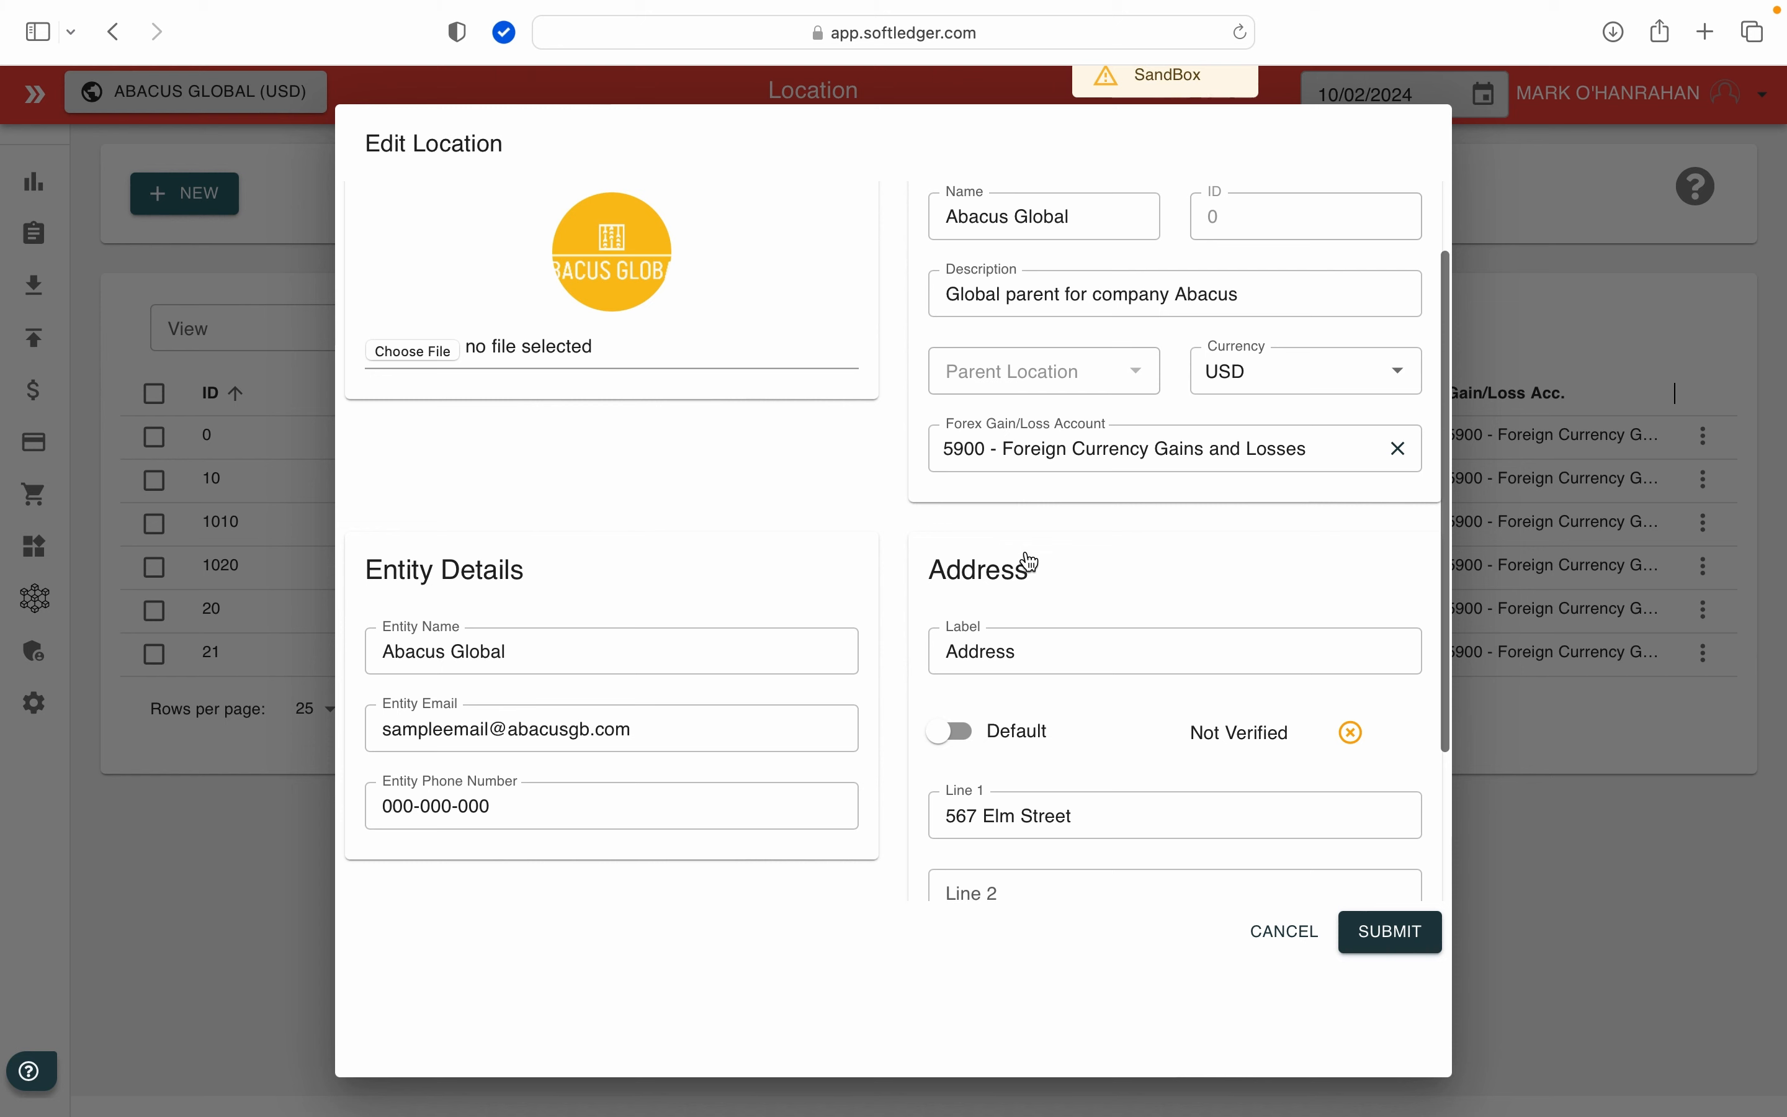
scroll(1030, 562, down, 2)
scroll(1030, 562, down, 3)
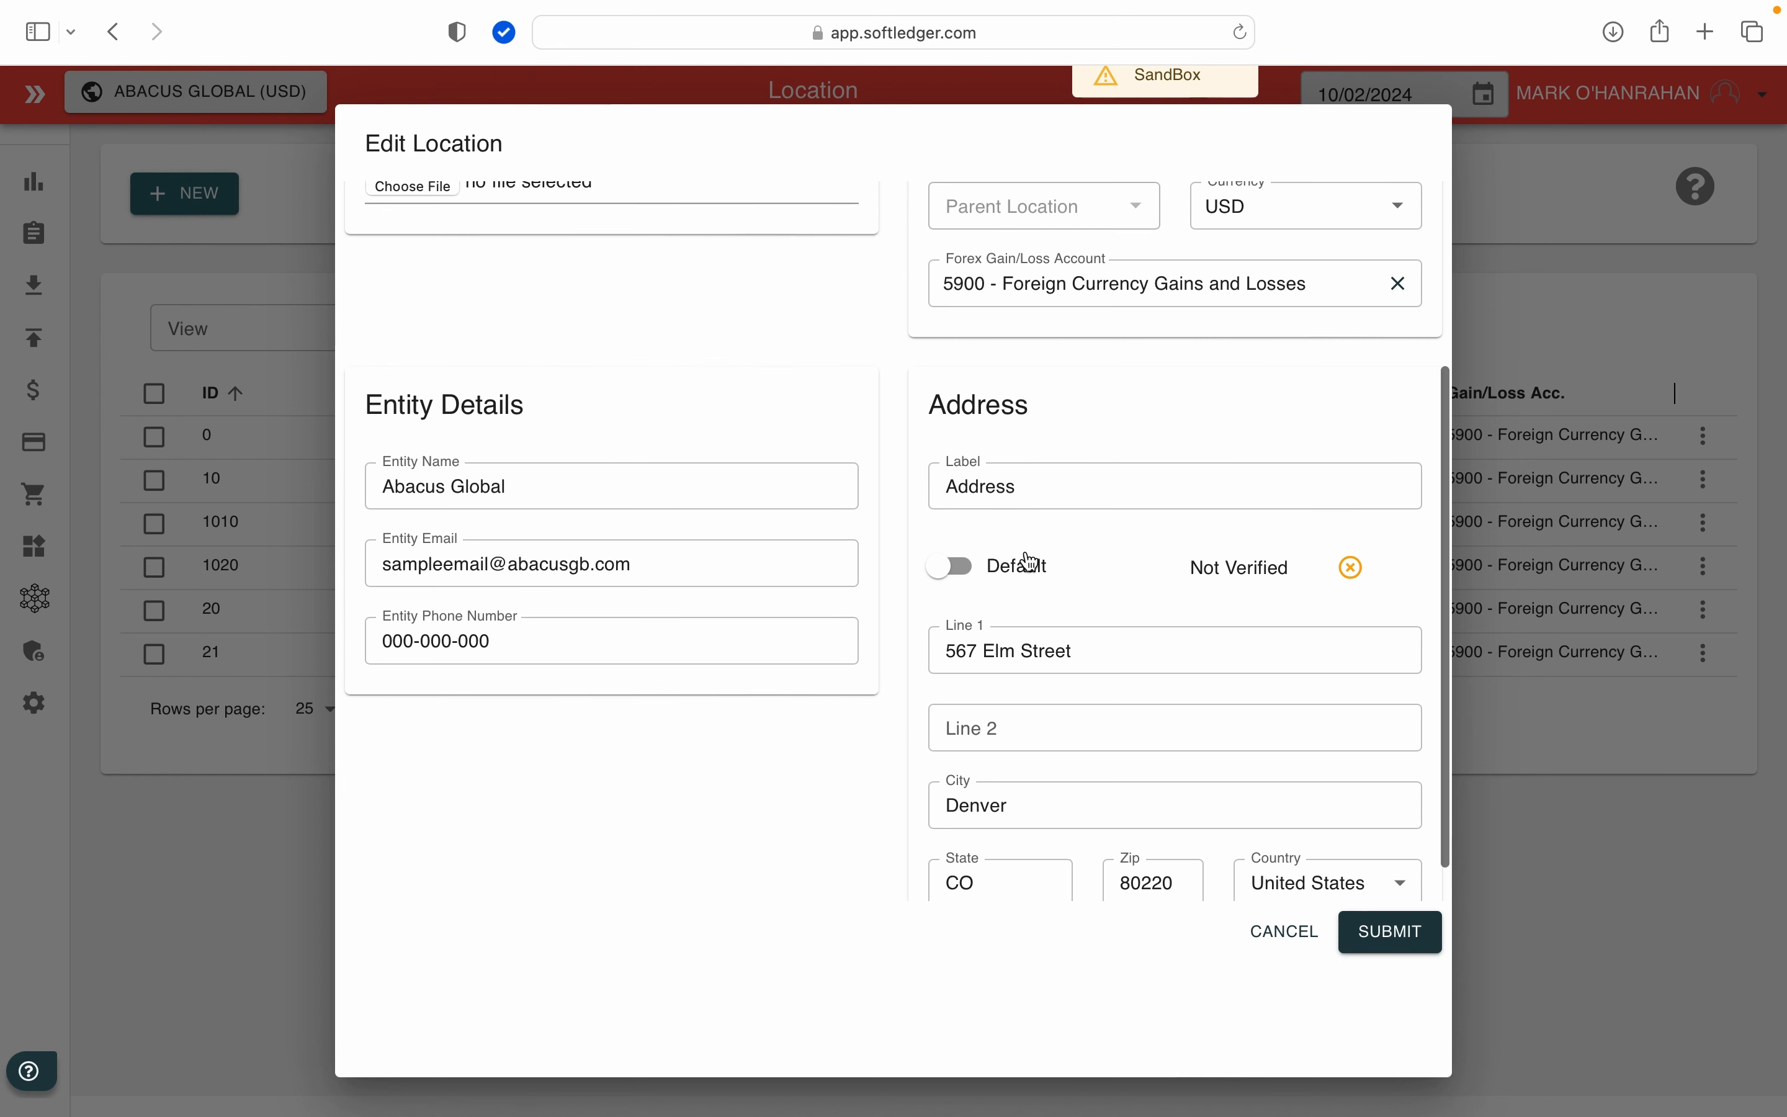
click(1391, 950)
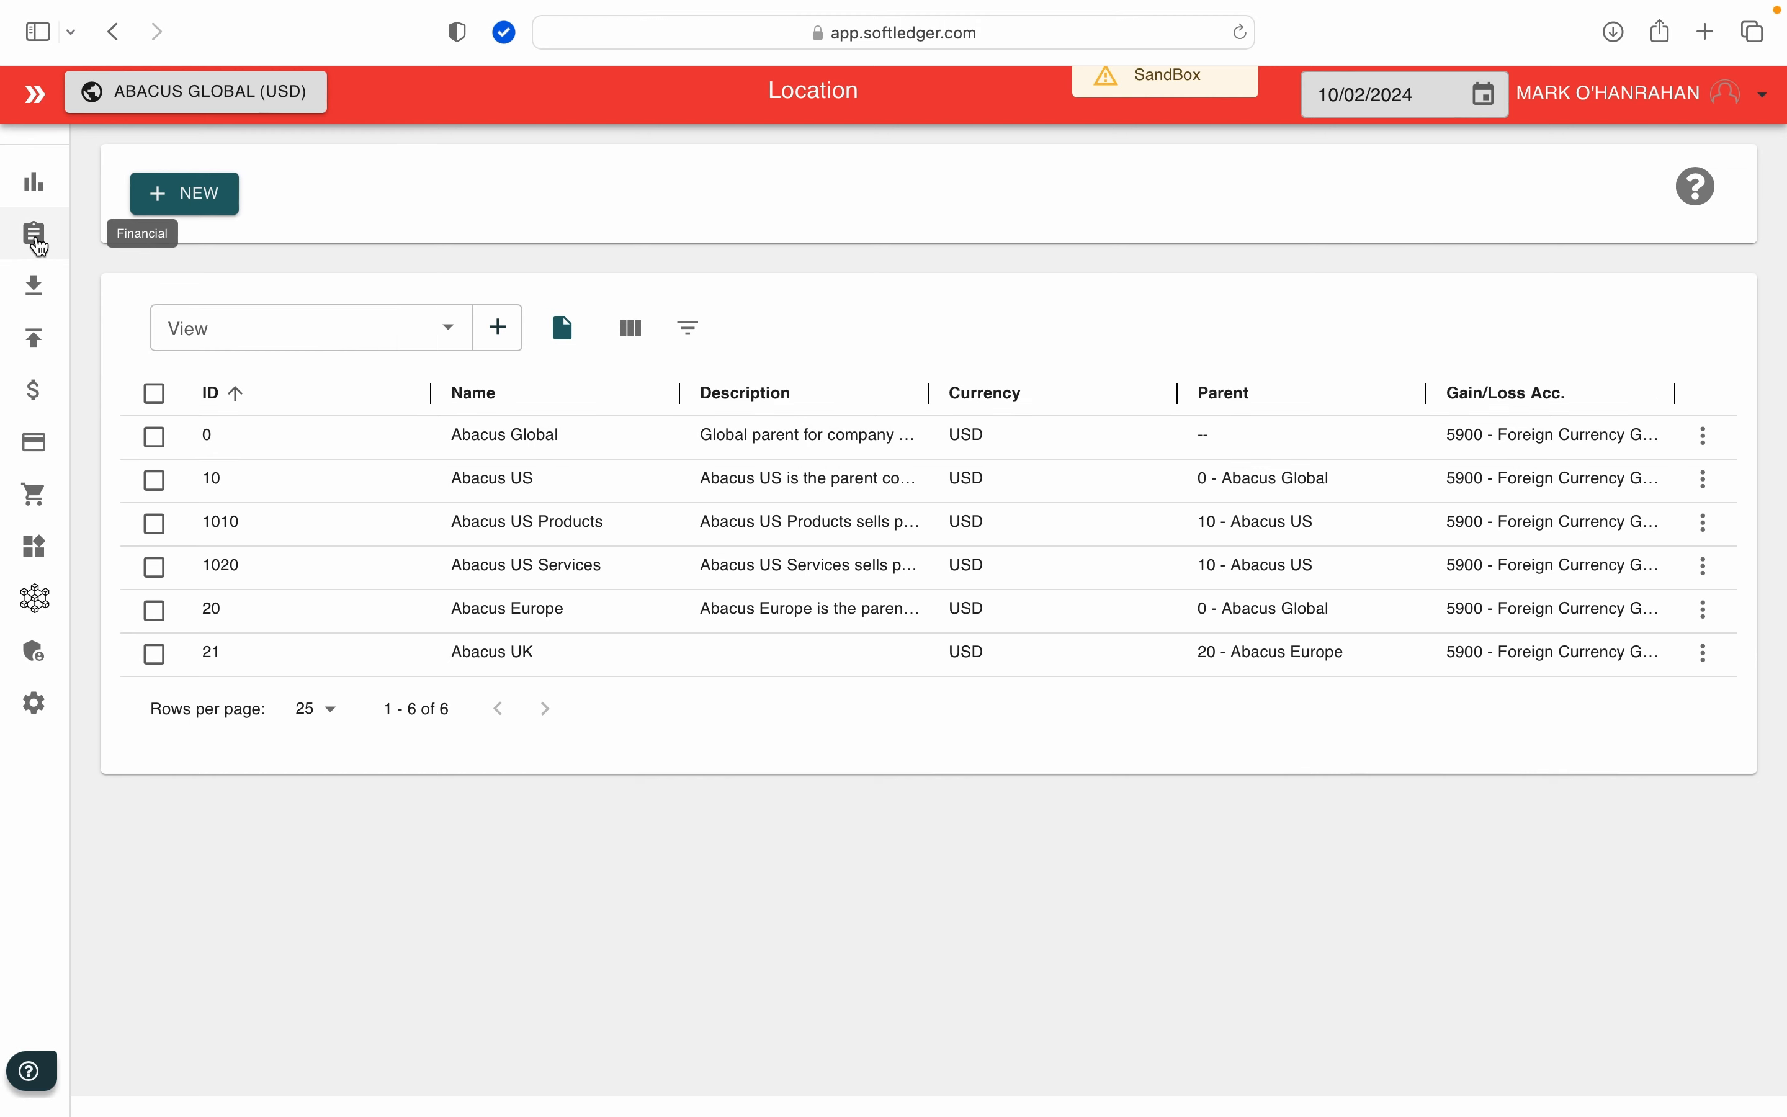
Step: Start a new Accounts Receivable invoice for Abacus Global with US Customer as the customer
click(38, 290)
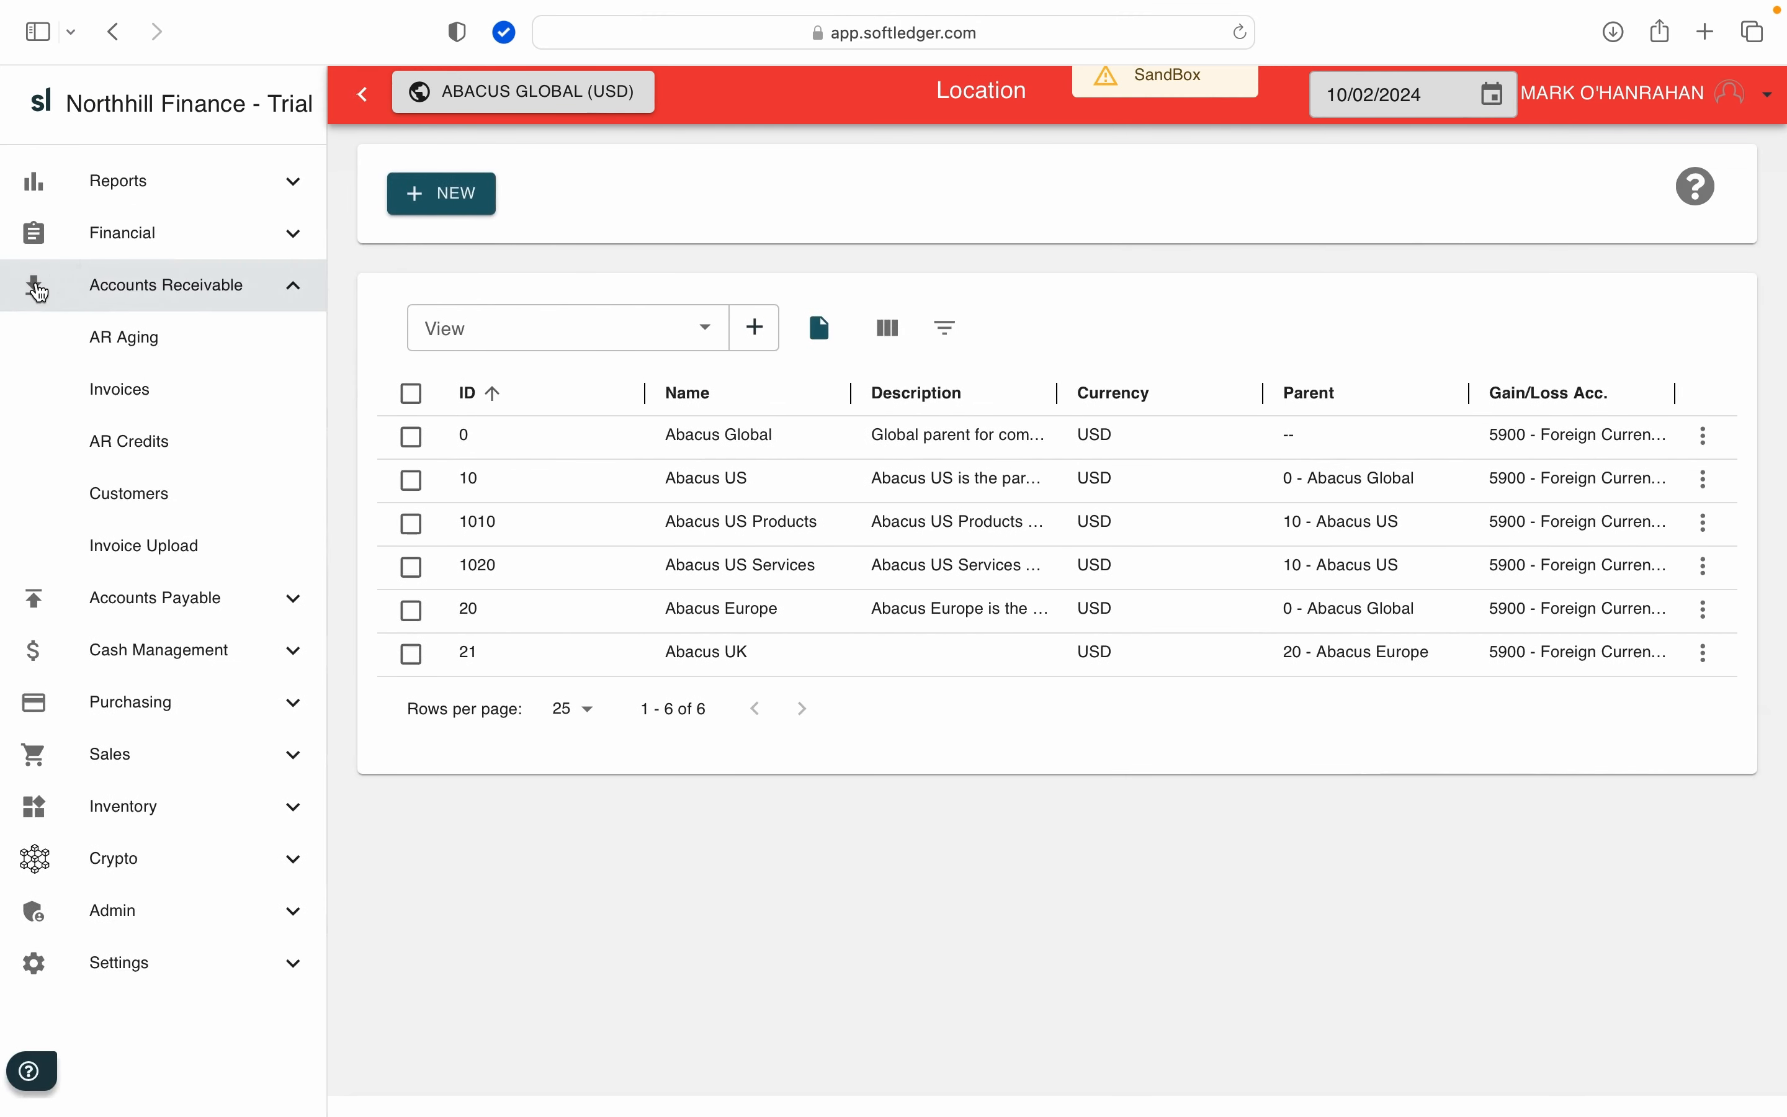
click(152, 407)
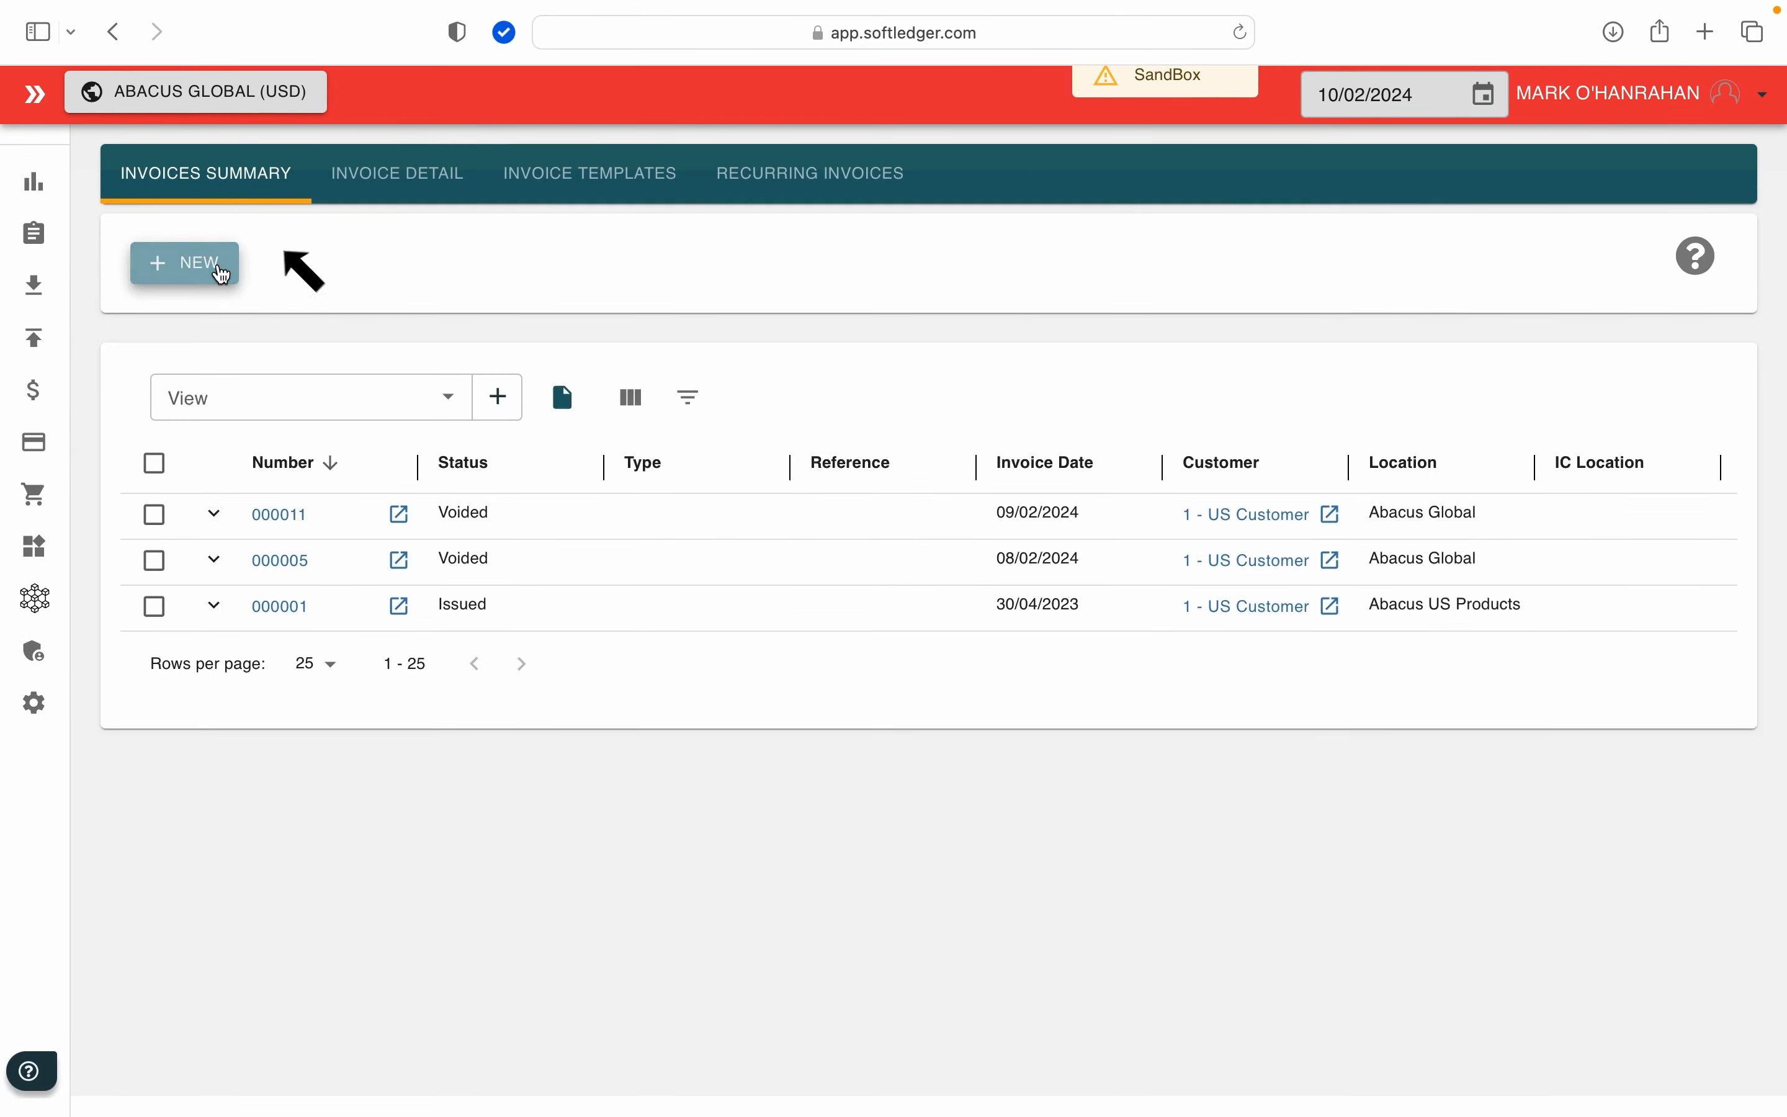
click(222, 275)
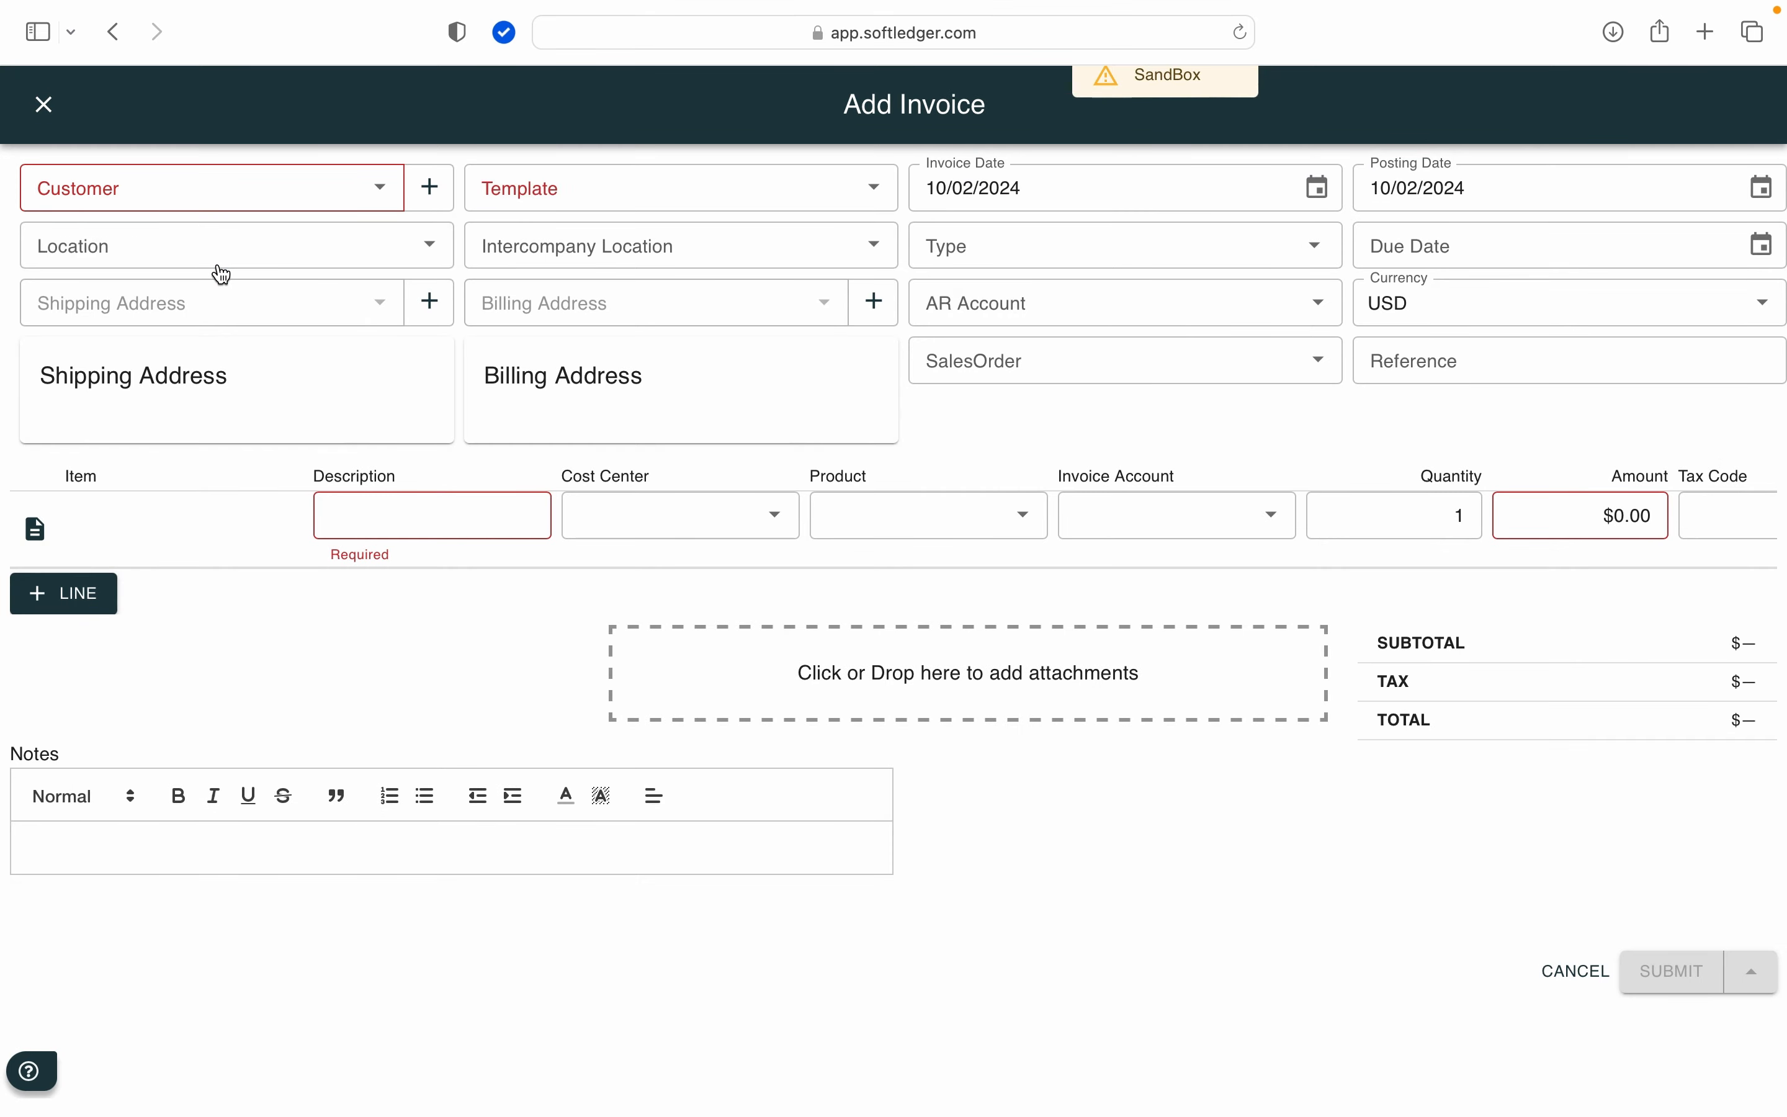
click(379, 189)
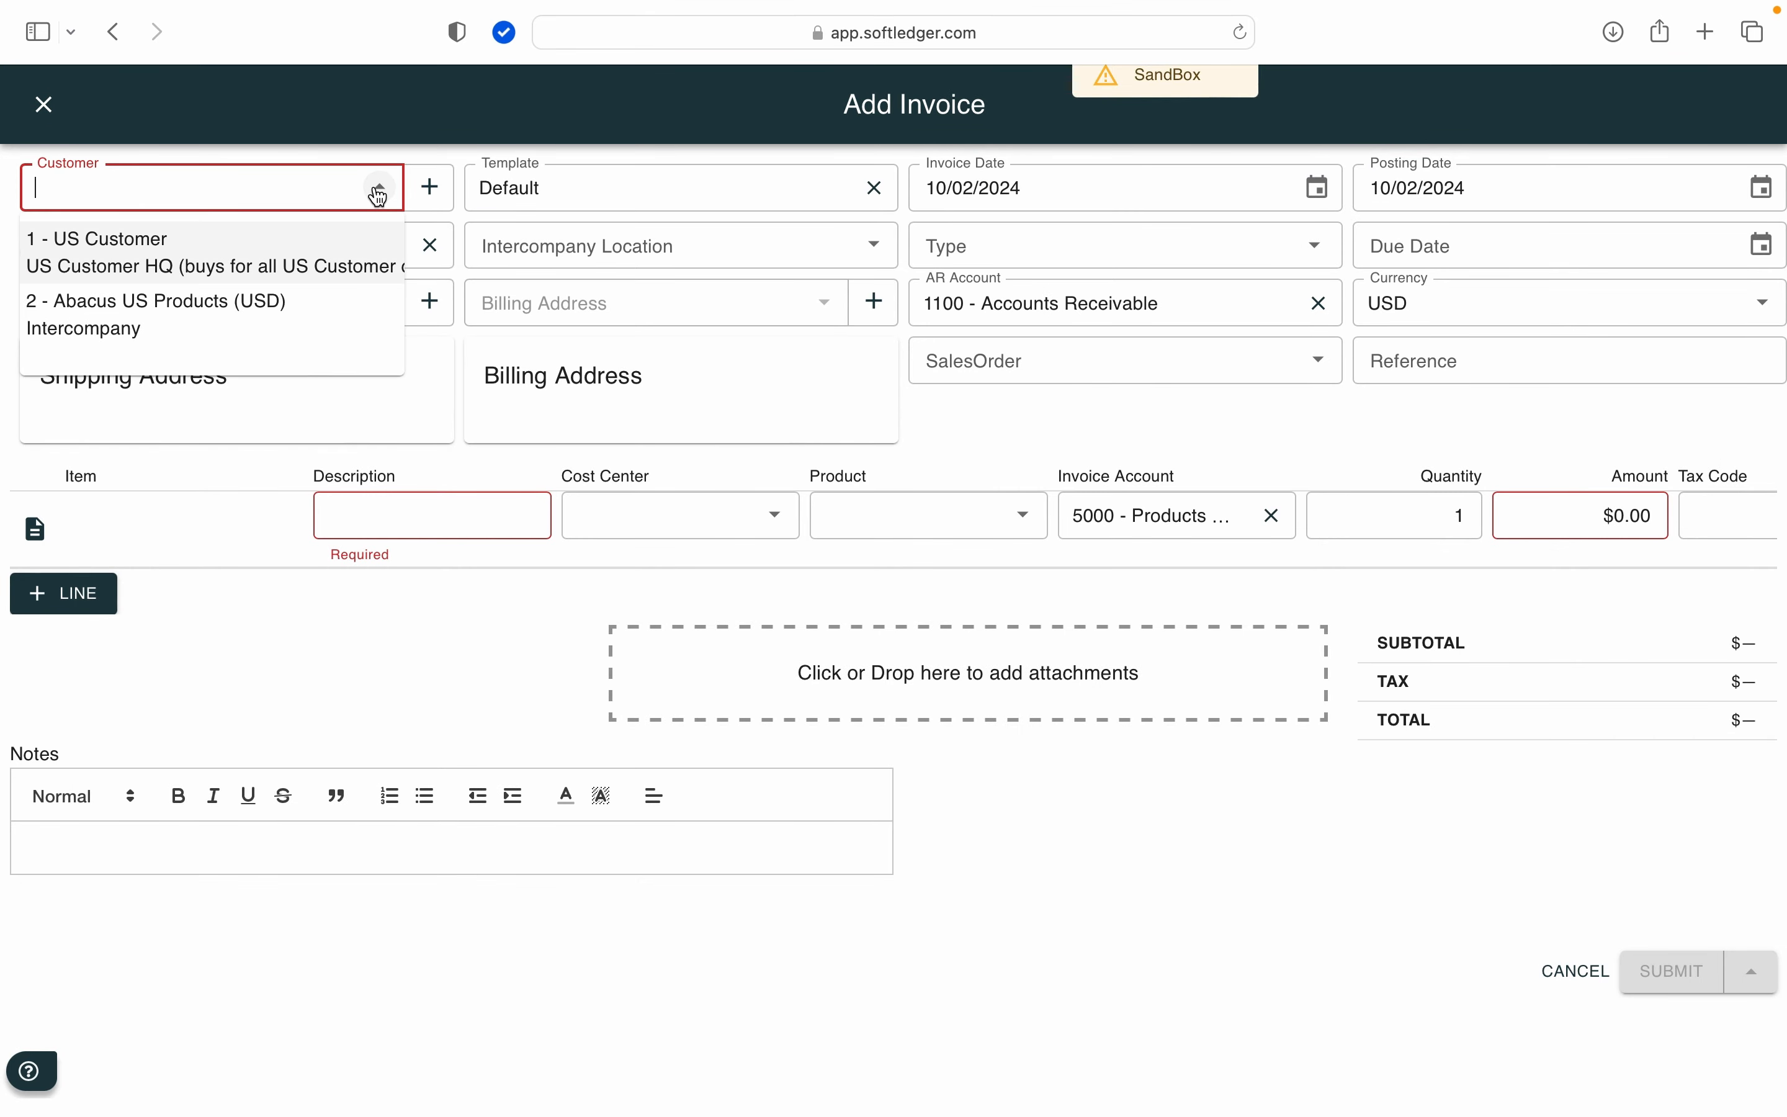
click(288, 276)
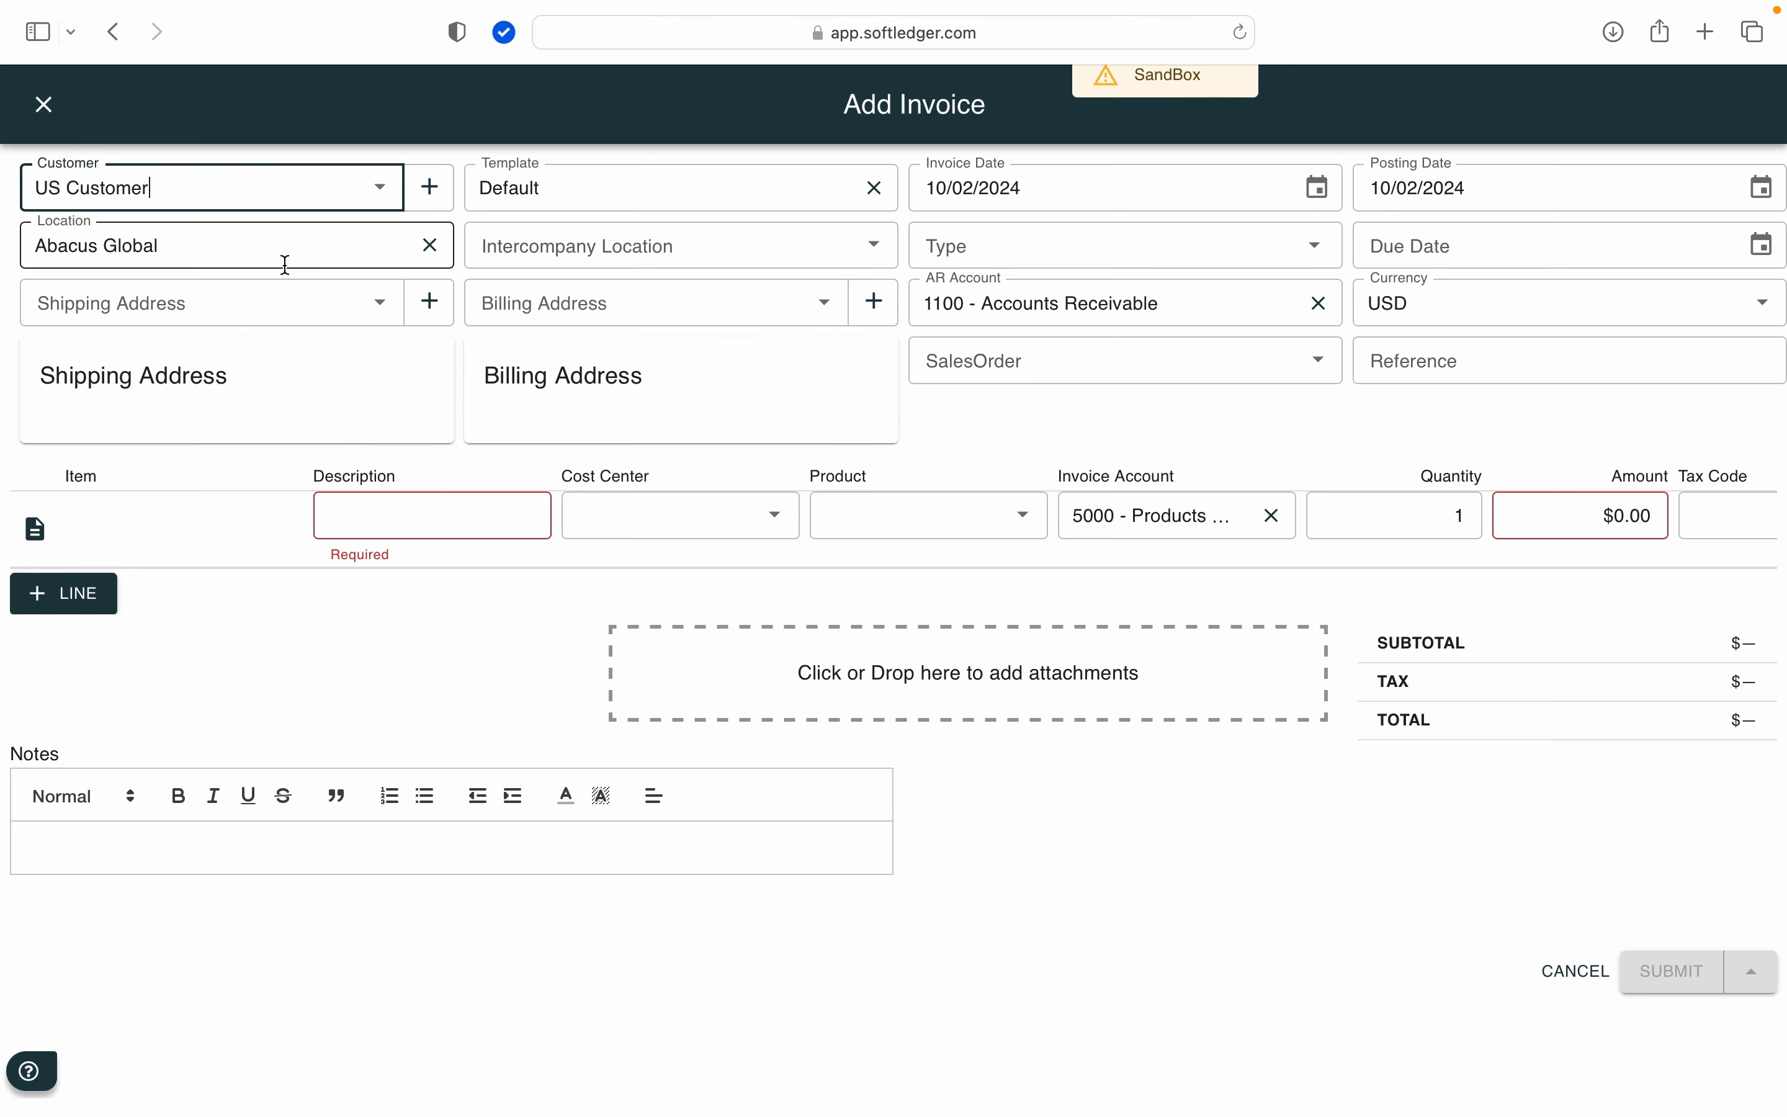
Step: Set the invoice's template to Standard and its reference to 100A
click(589, 179)
key(BackSpace)
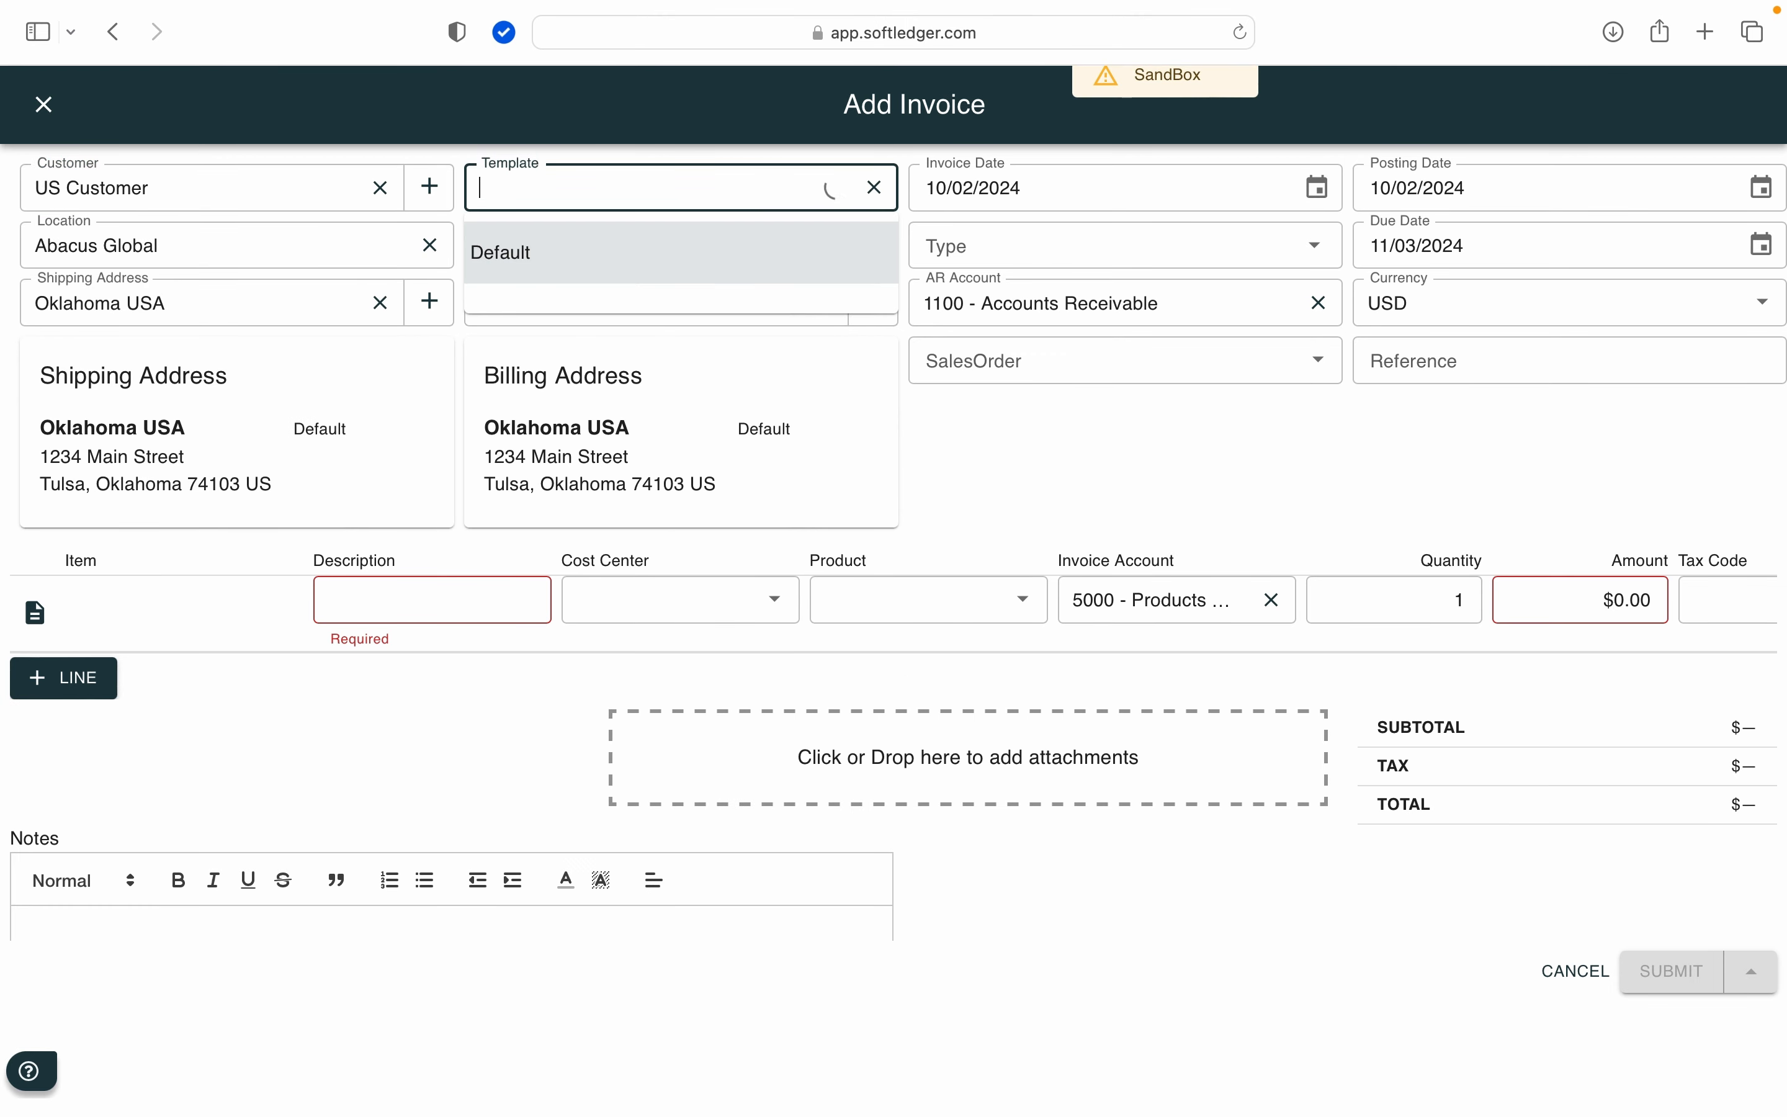
text(Stan)
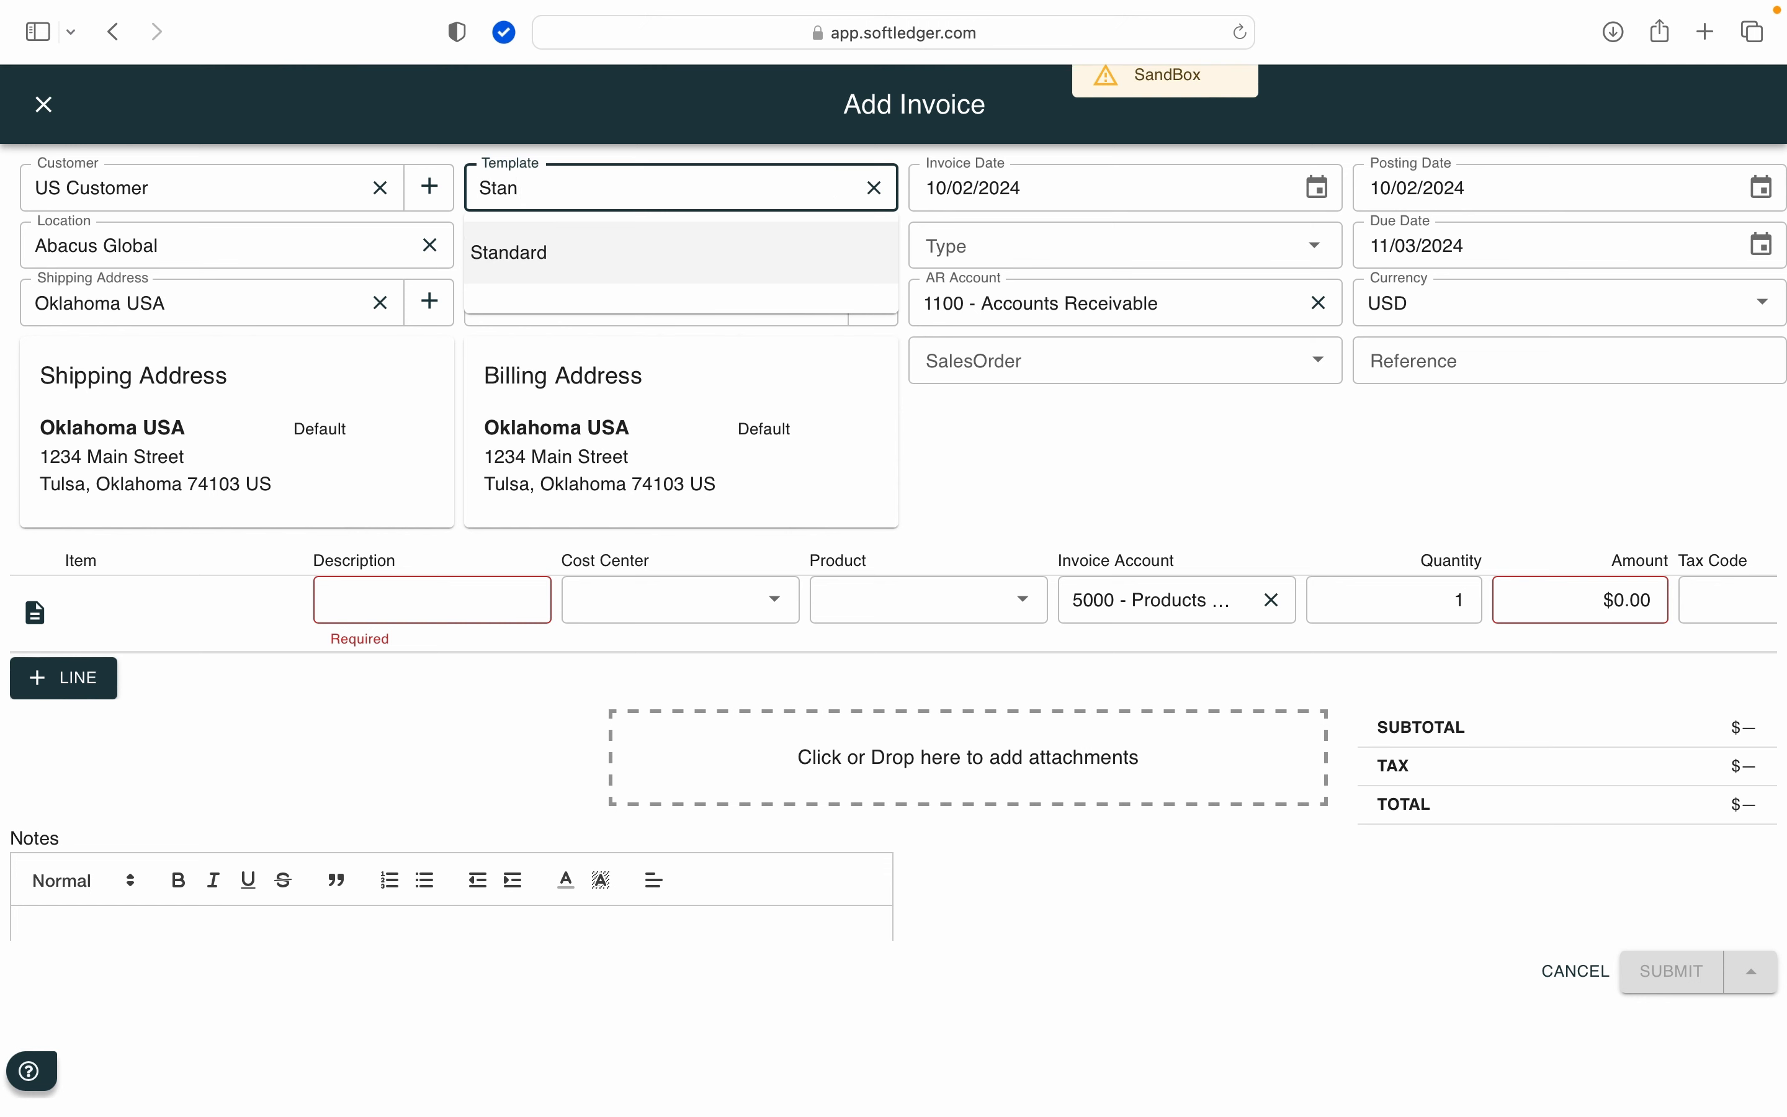
text(da)
click(558, 259)
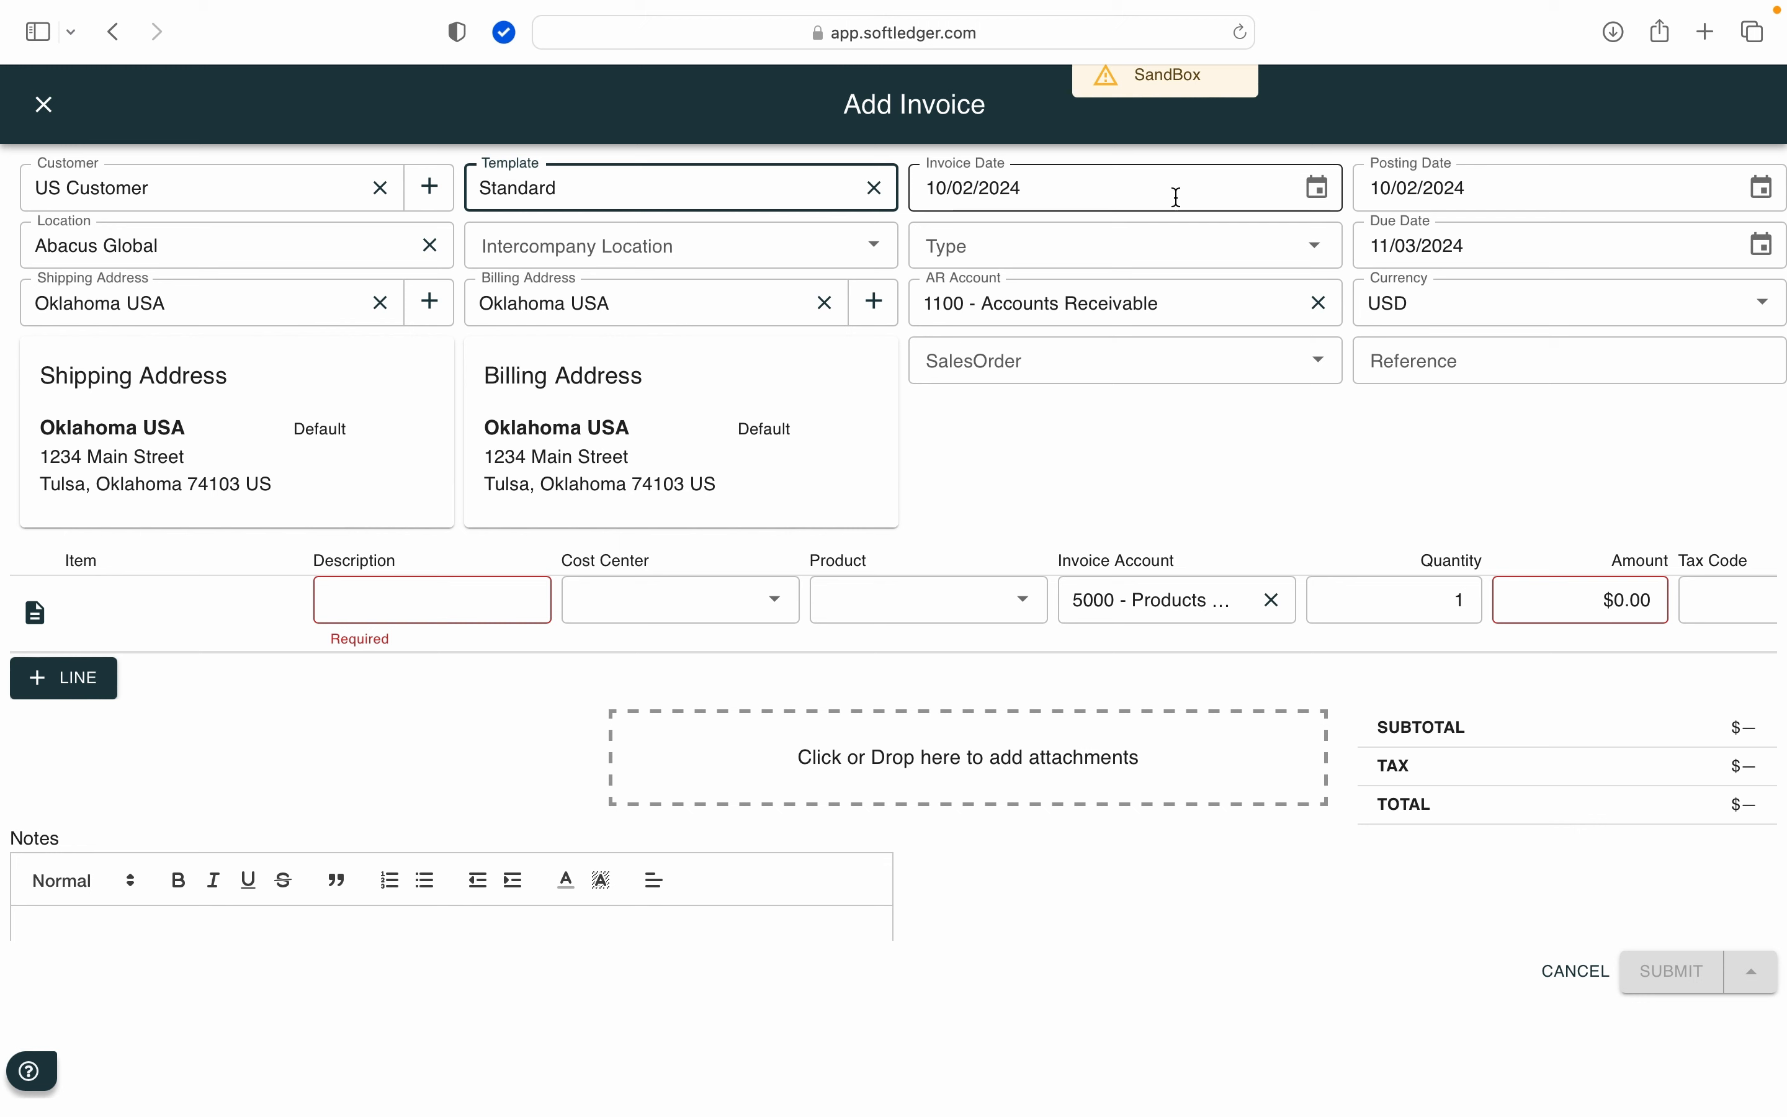
click(1410, 353)
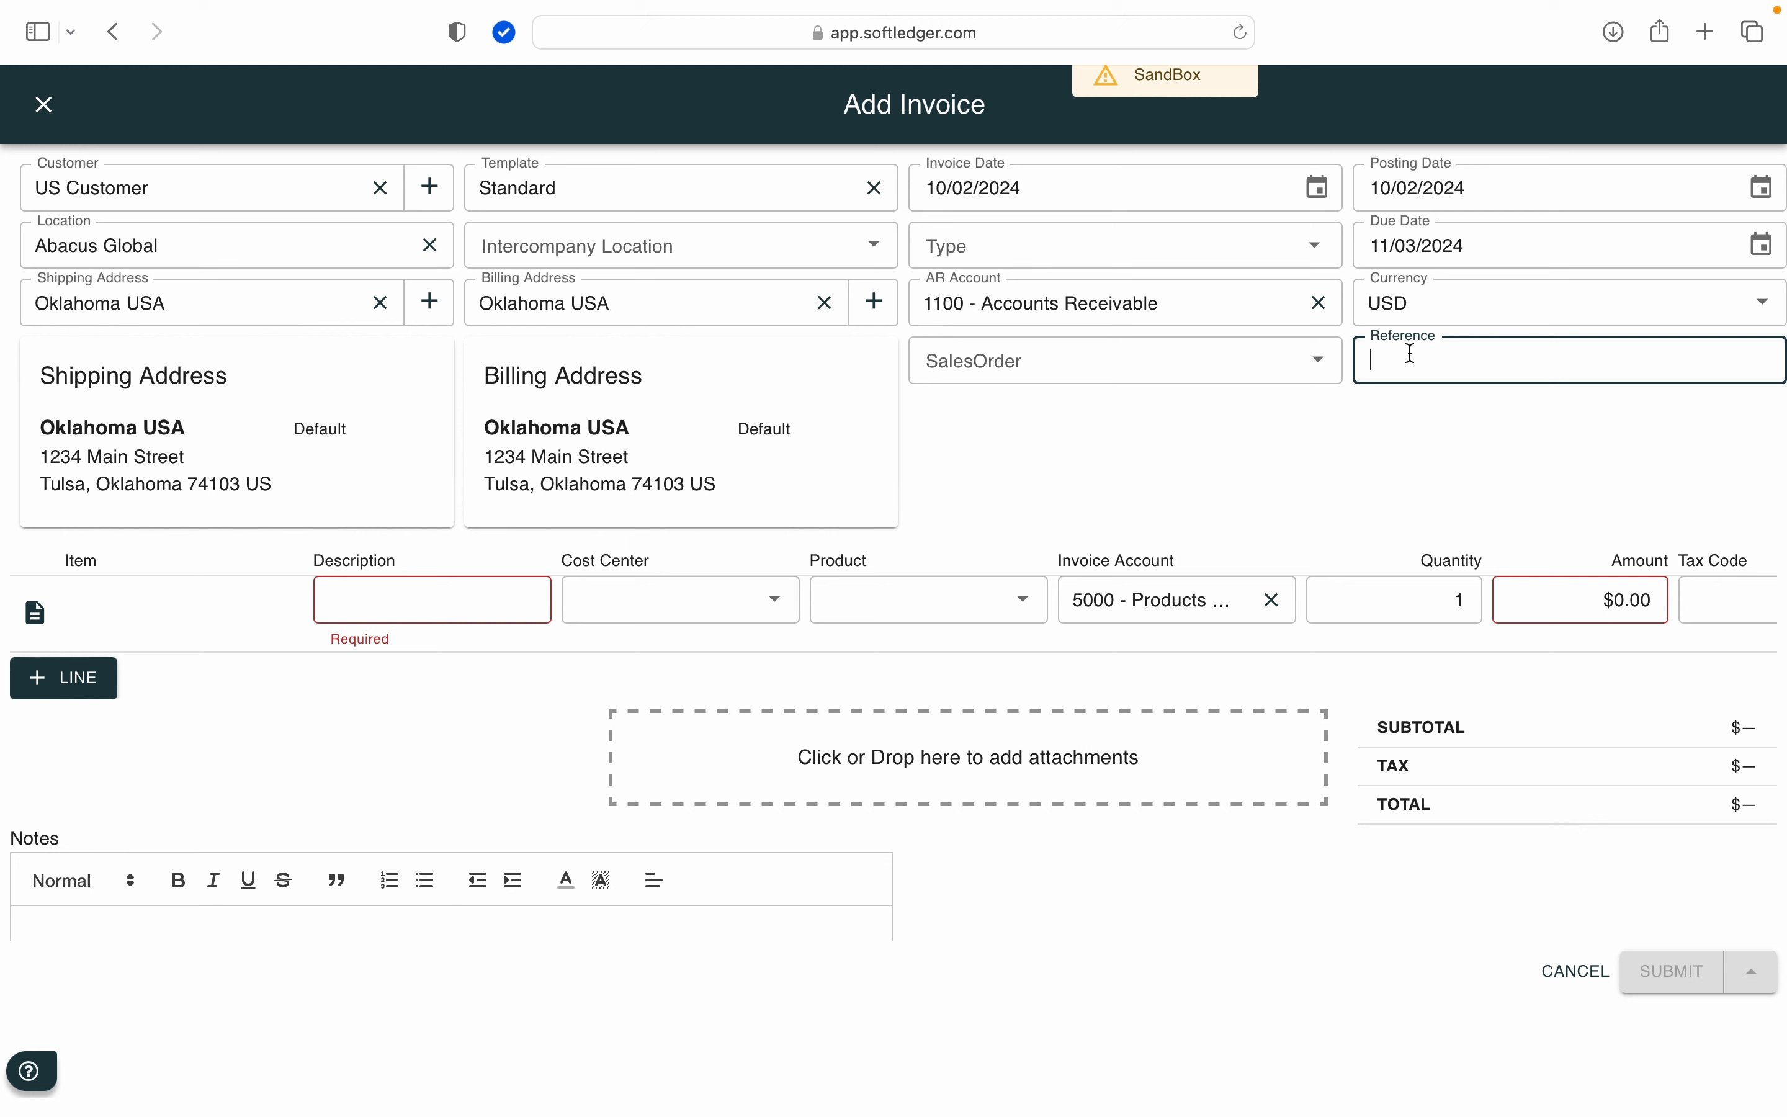
text(100A)
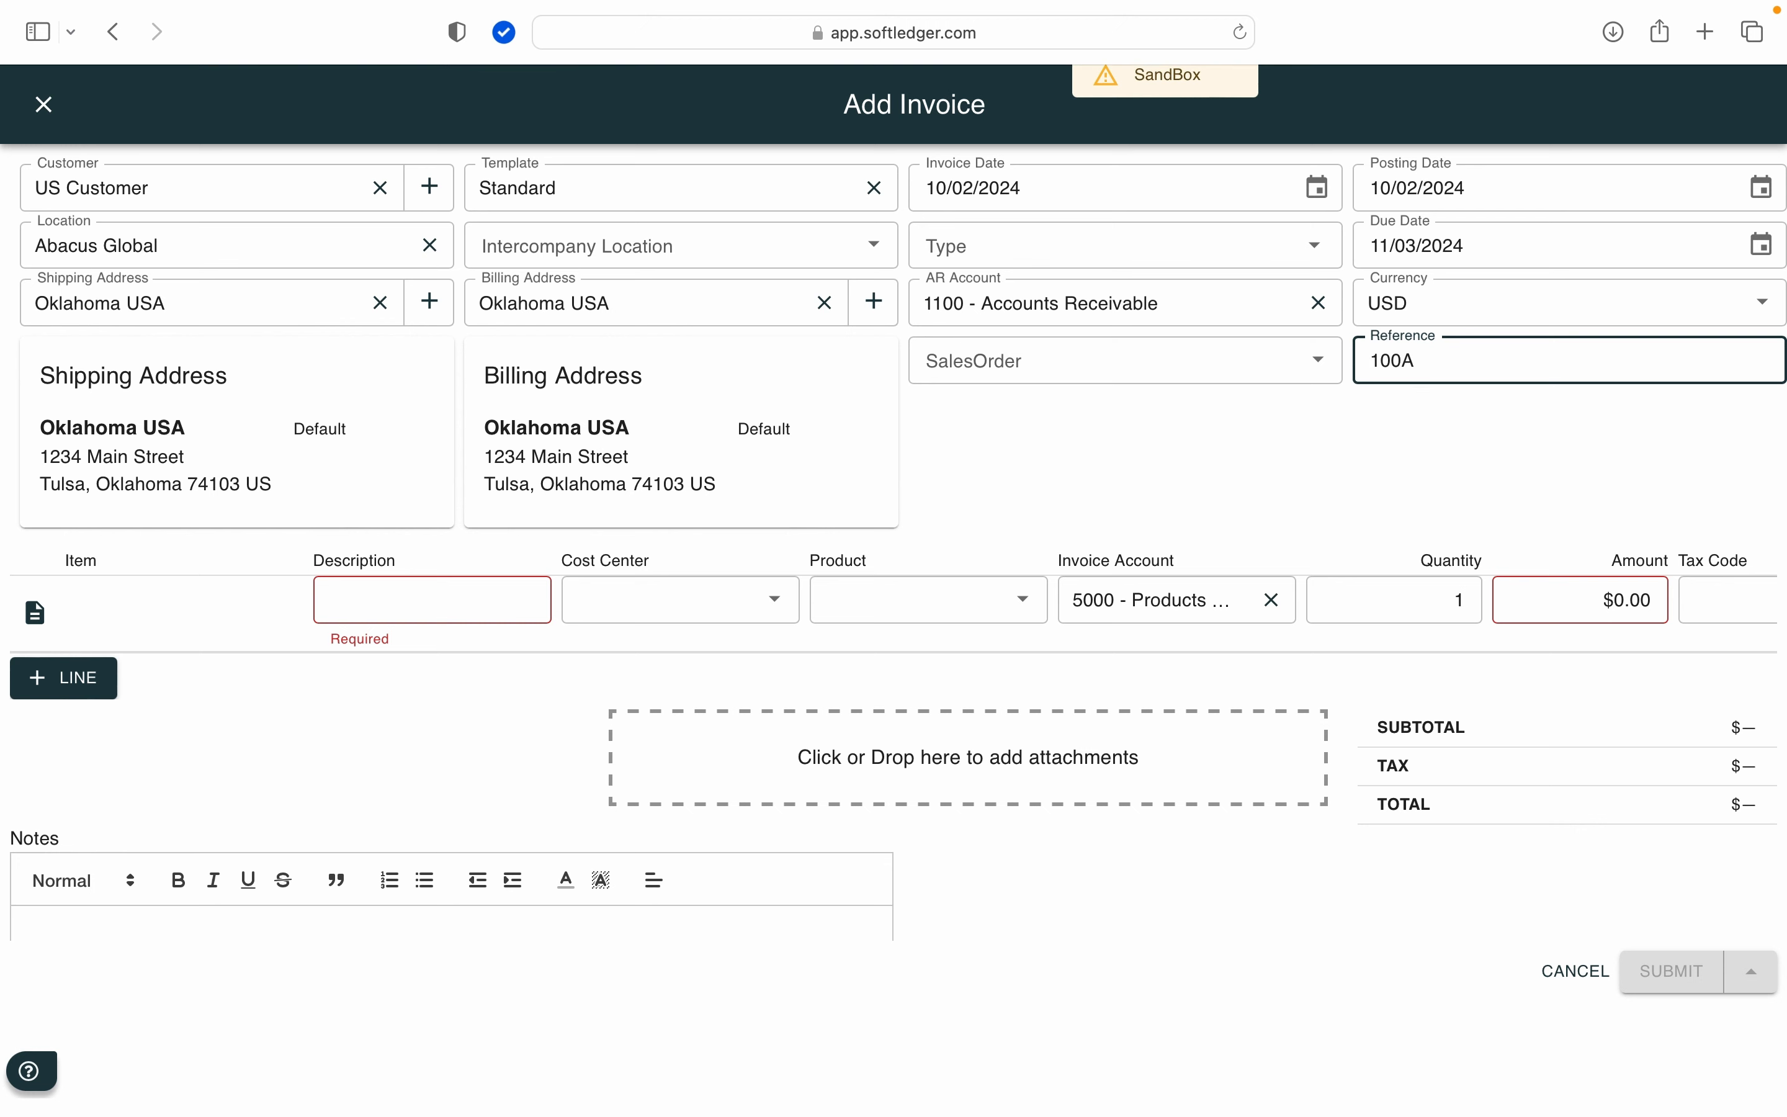
Step: Fill the invoice line with description Products, product Product X and amount $1,000.00, and submit the invoice
click(455, 602)
text(Pr)
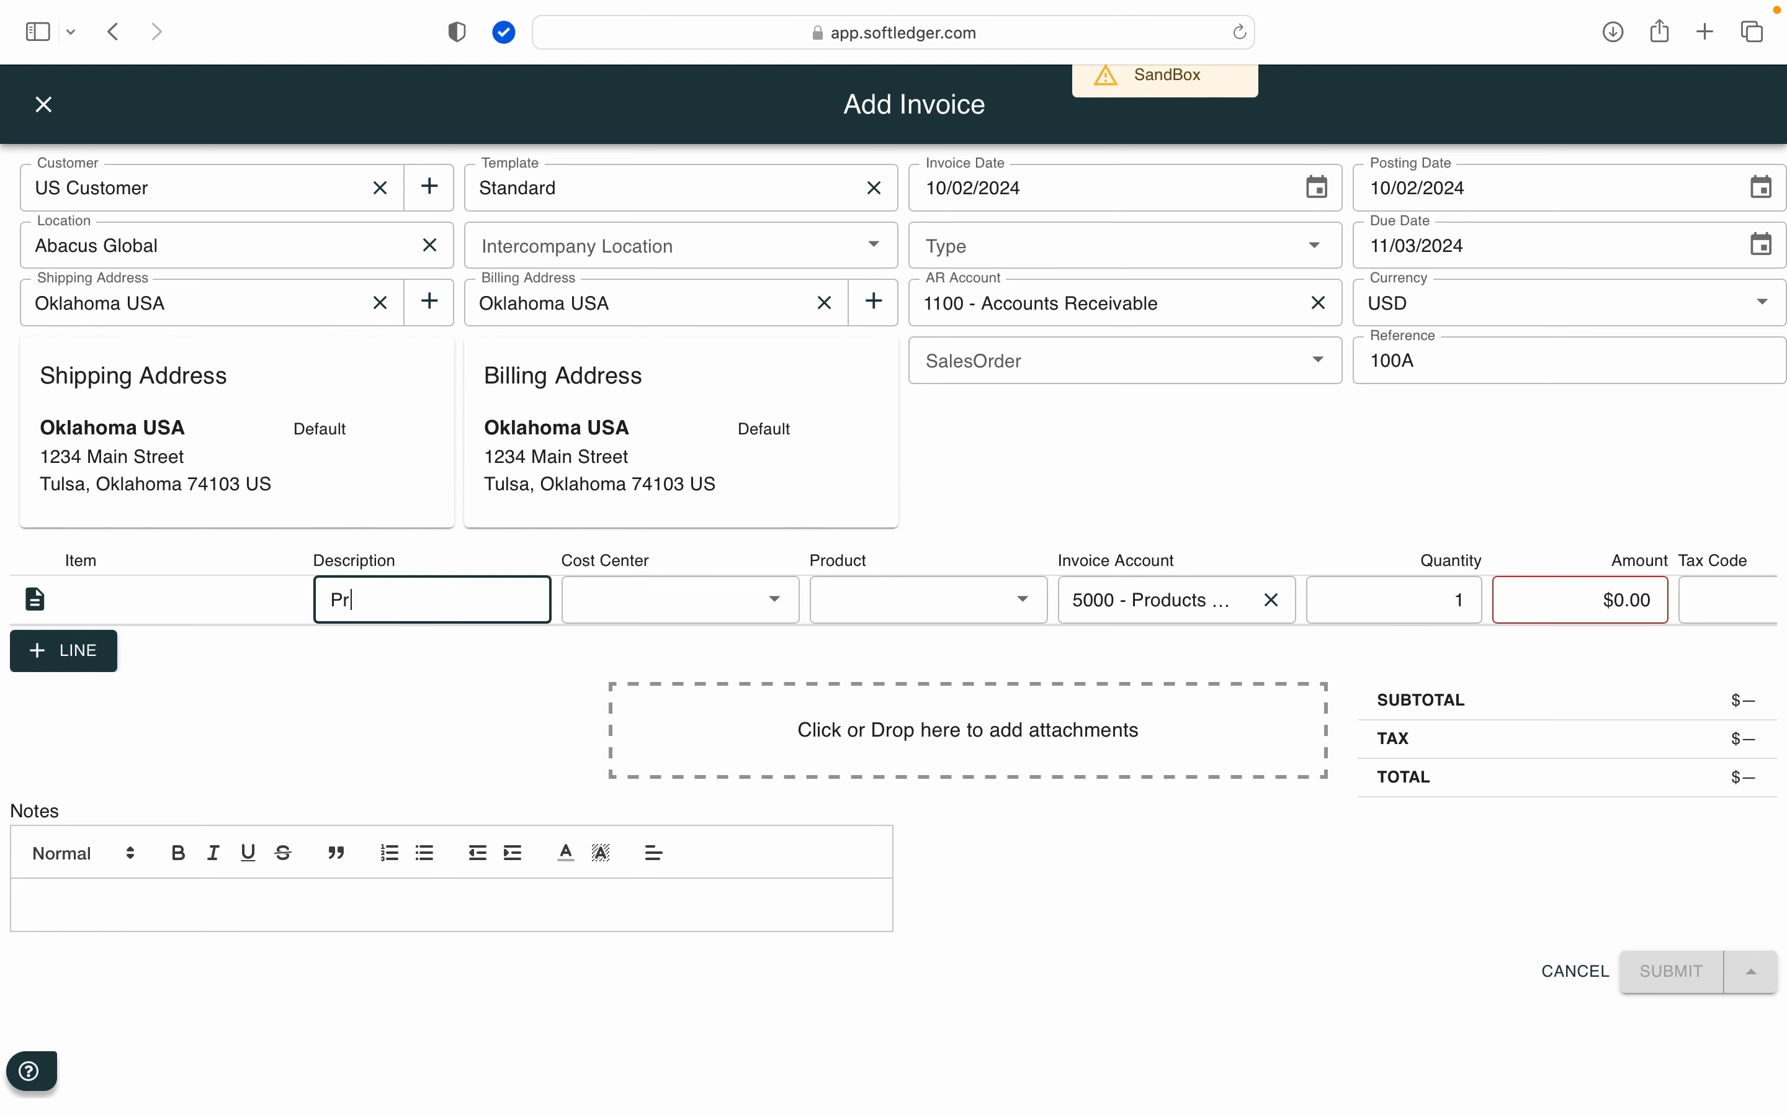
text(oducts)
click(875, 589)
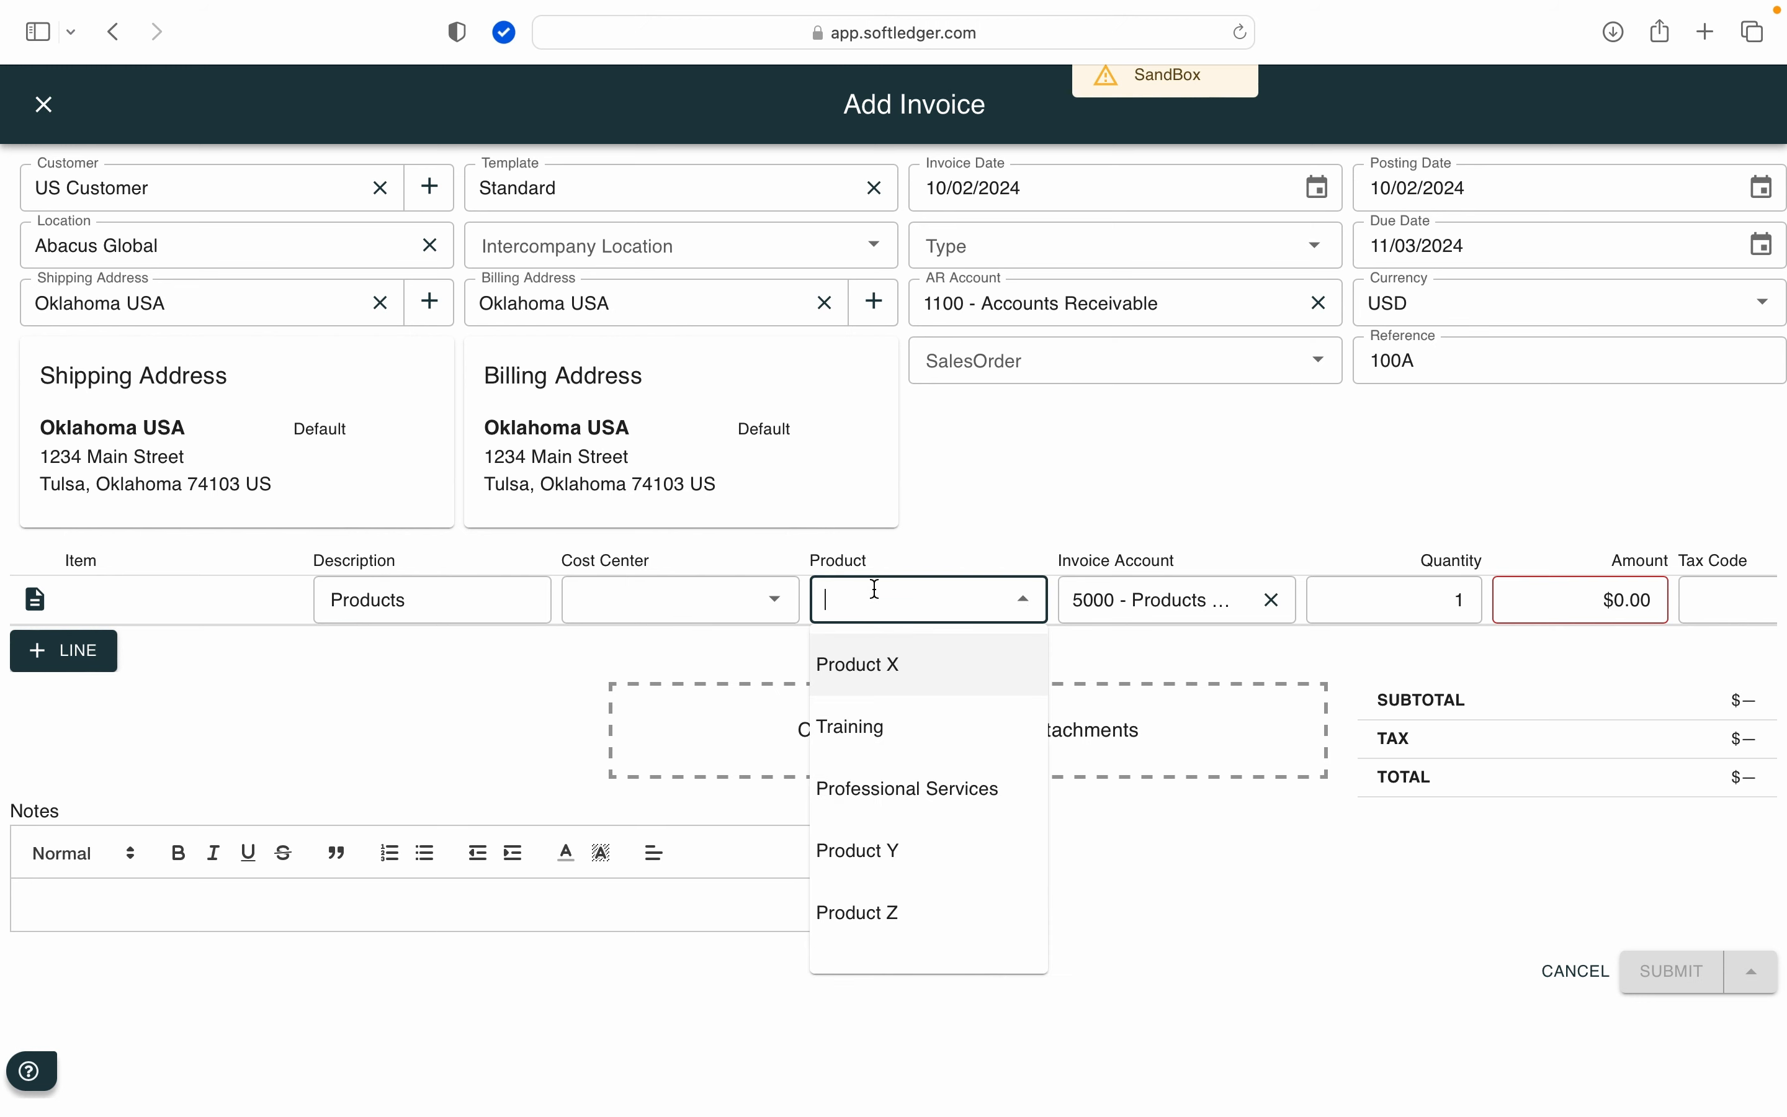
click(881, 668)
click(1583, 591)
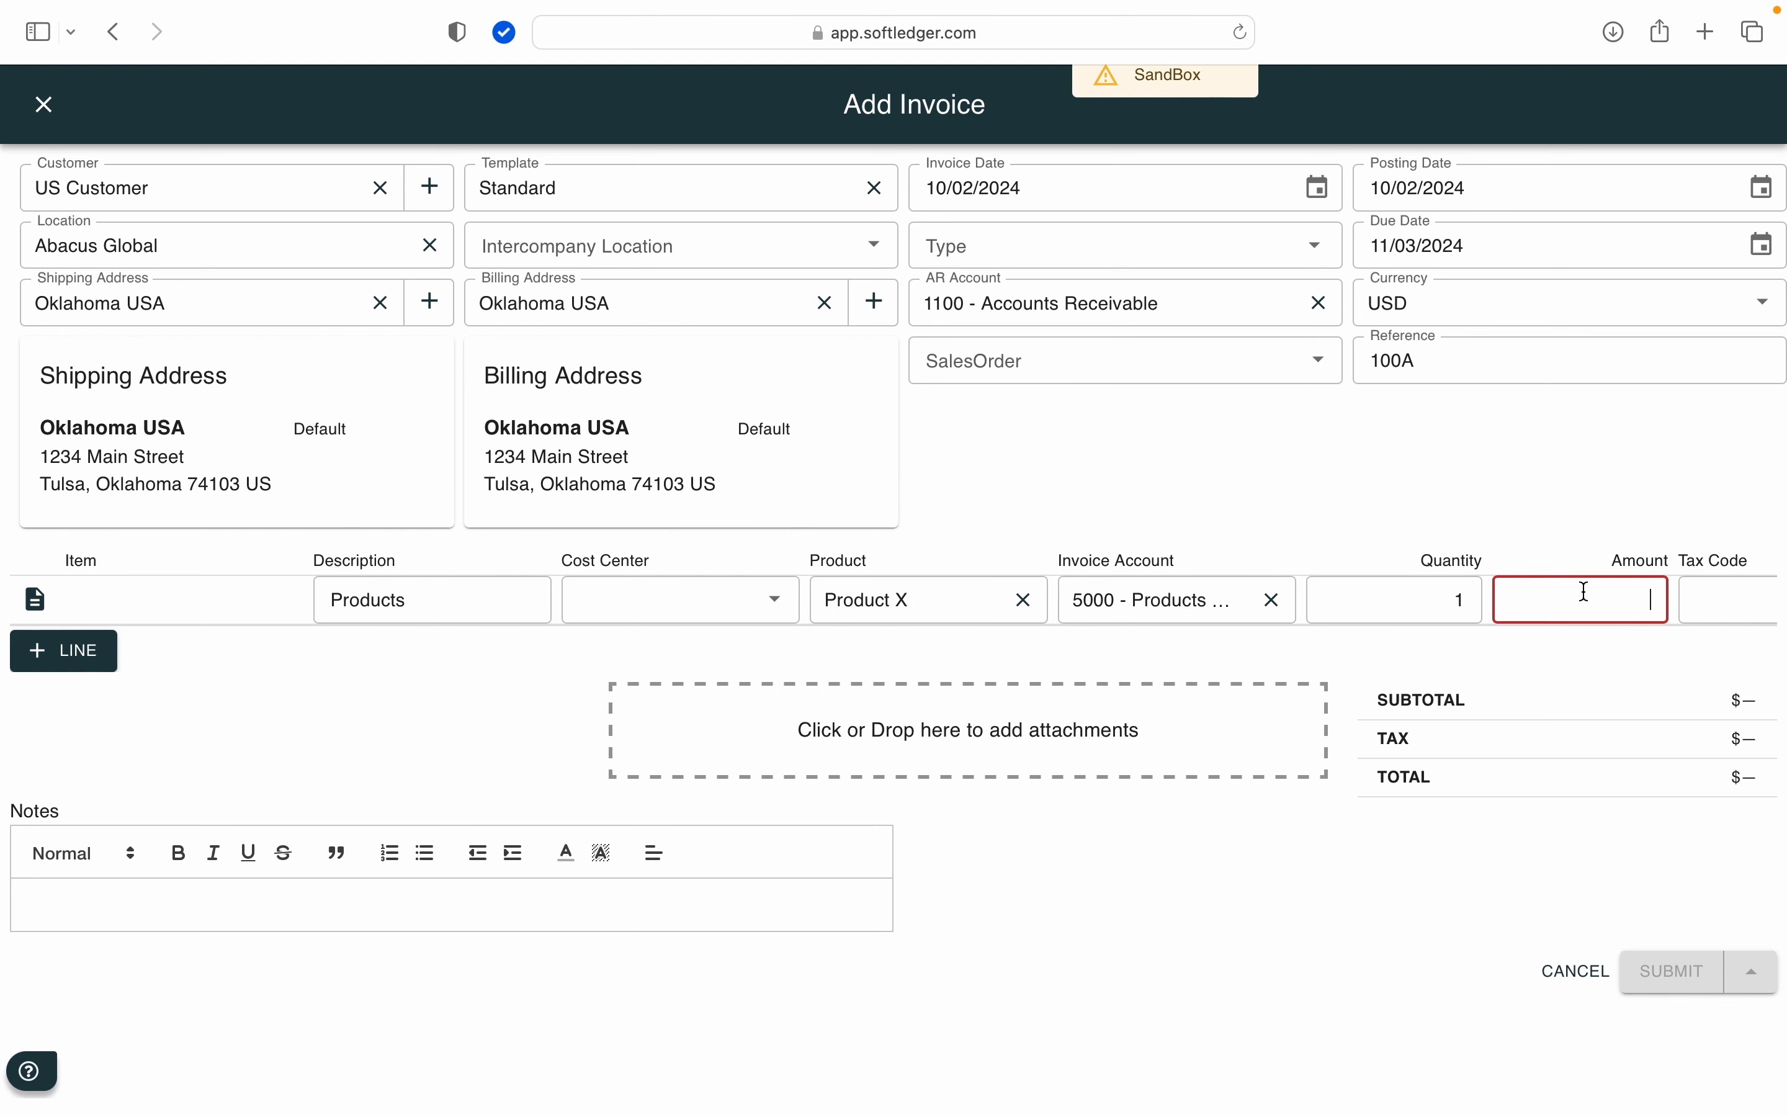
text(1000)
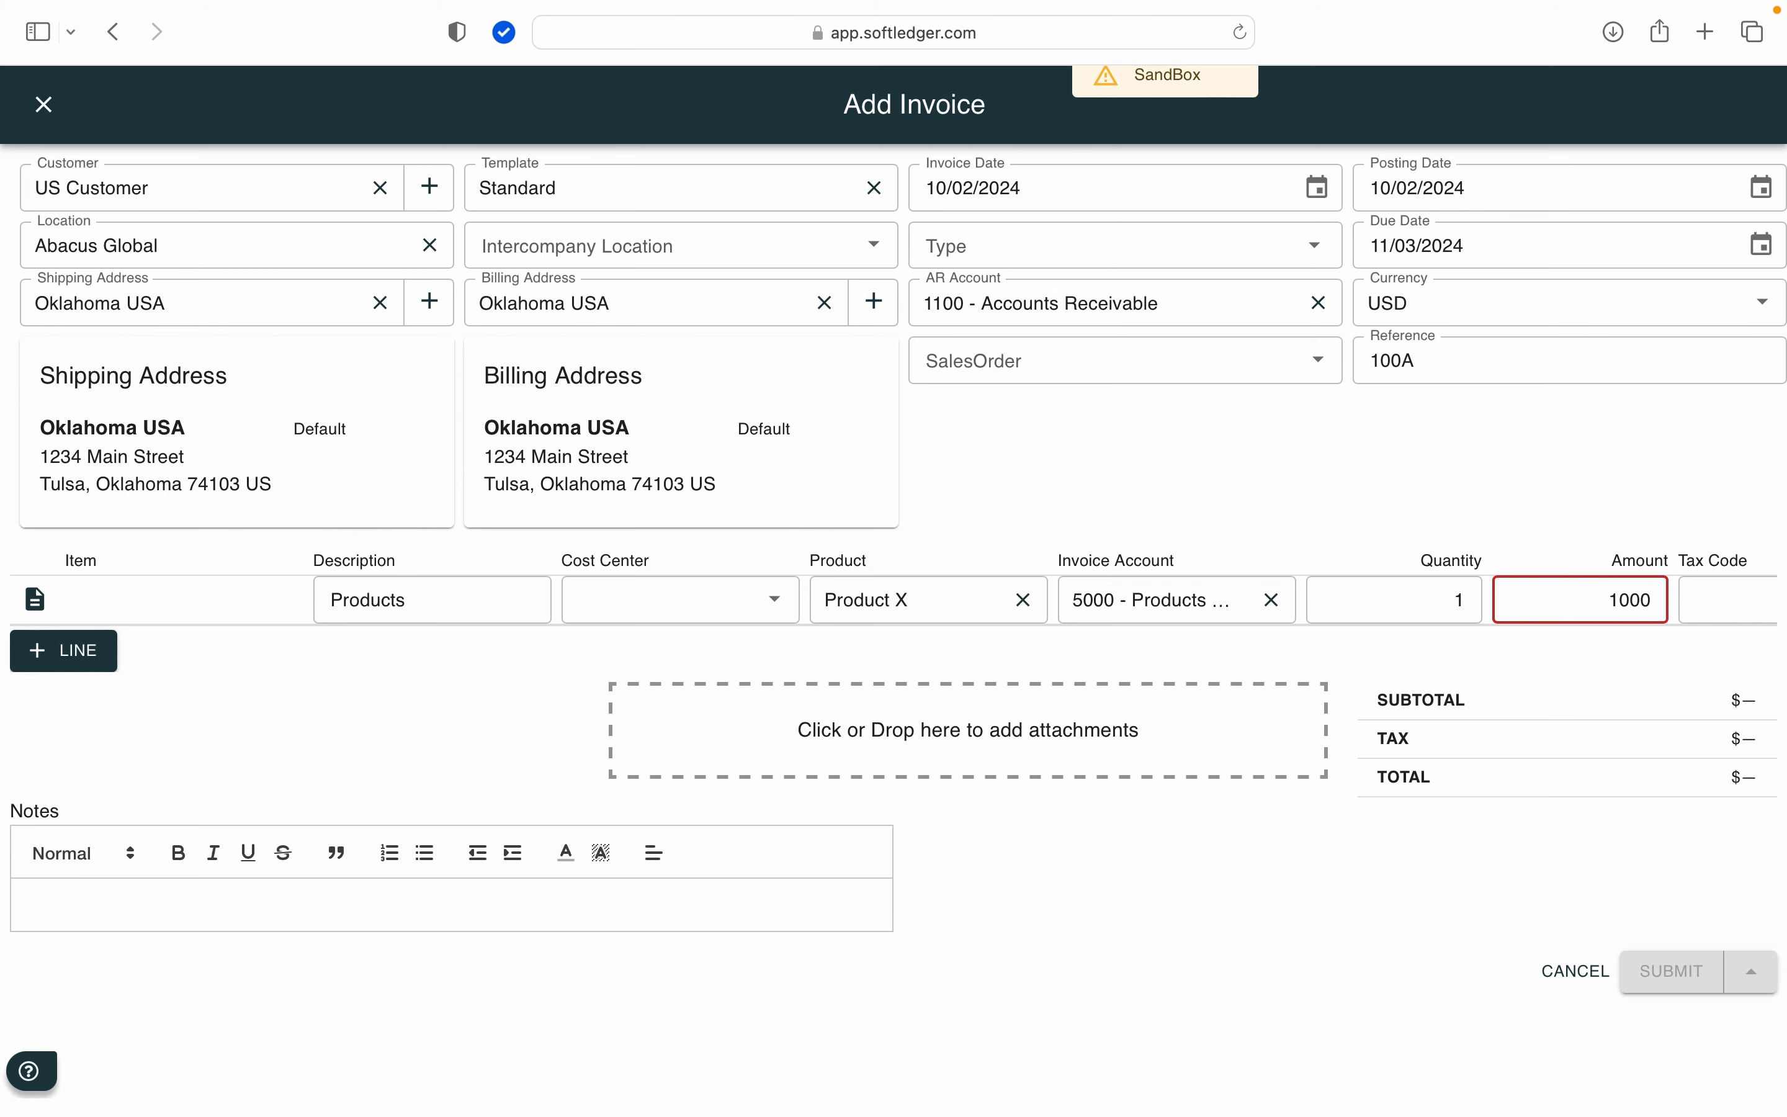
click(1452, 920)
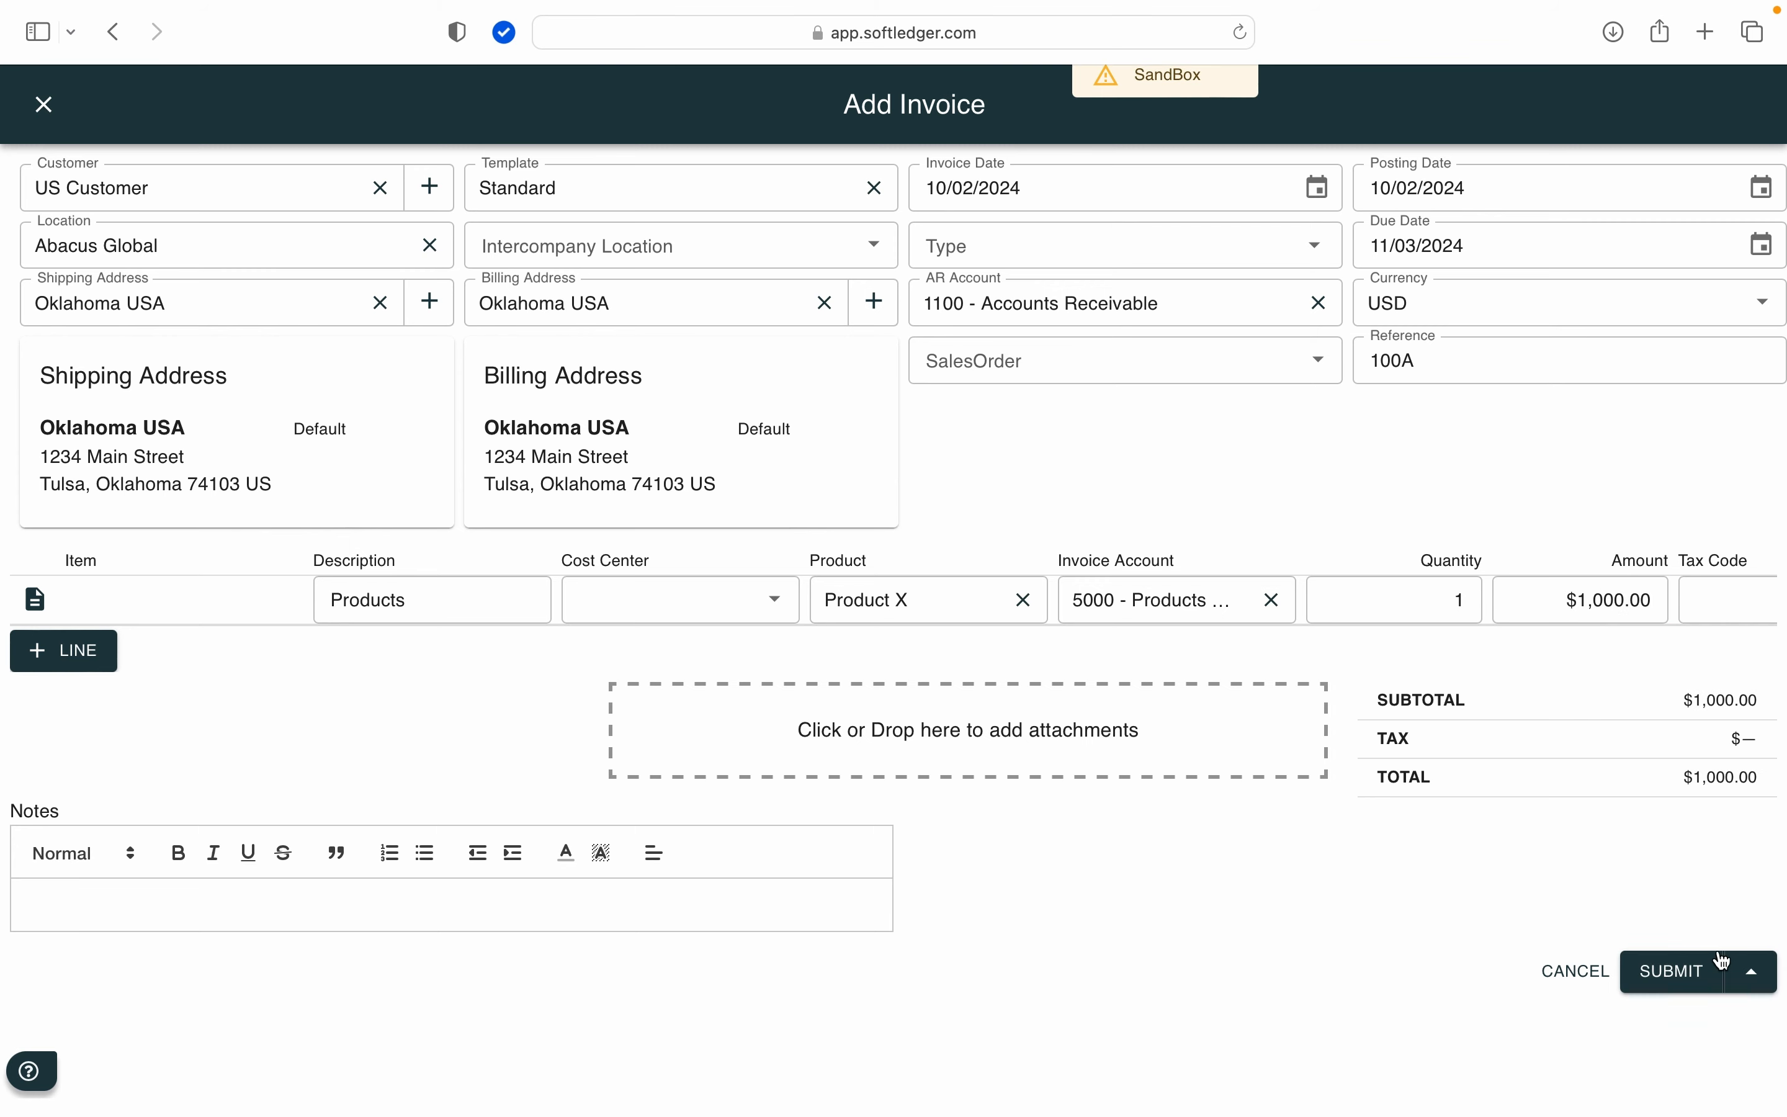
click(1675, 968)
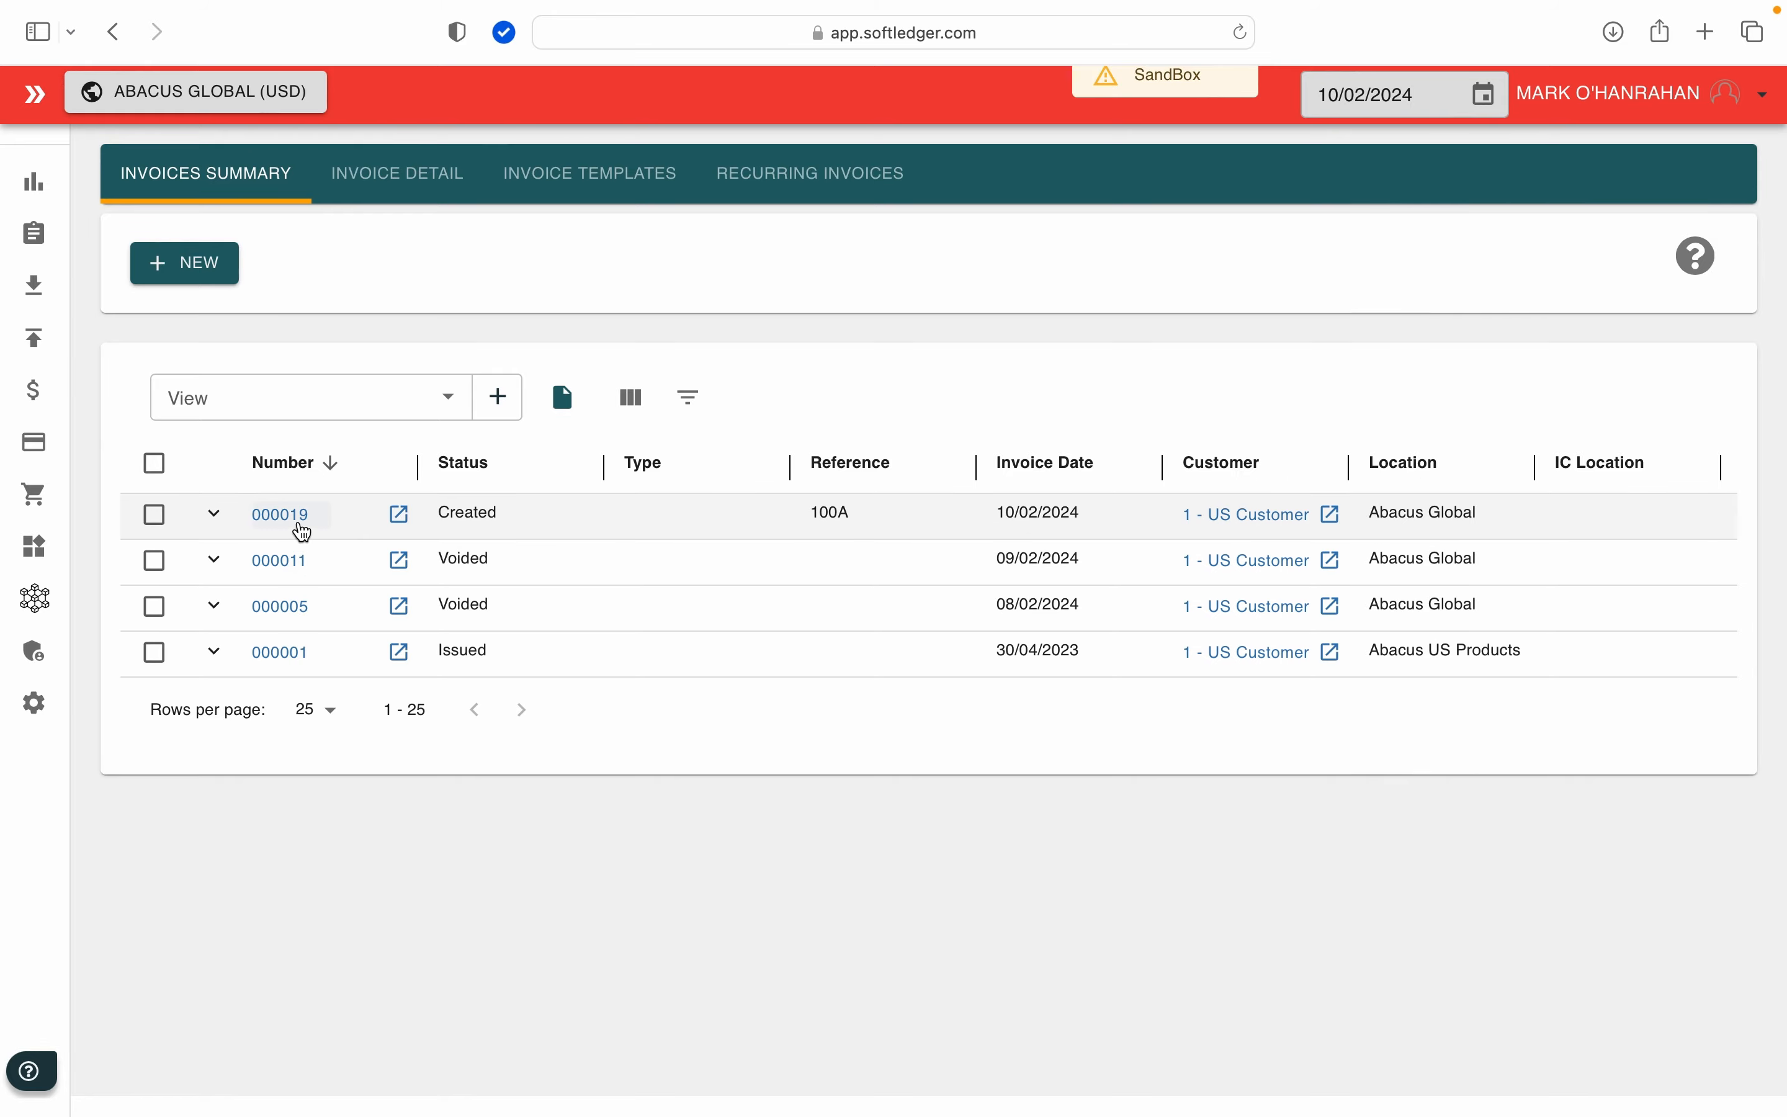
Step: Open the new invoice with reference 100A, generate its PDF preview and download the PDF
click(299, 524)
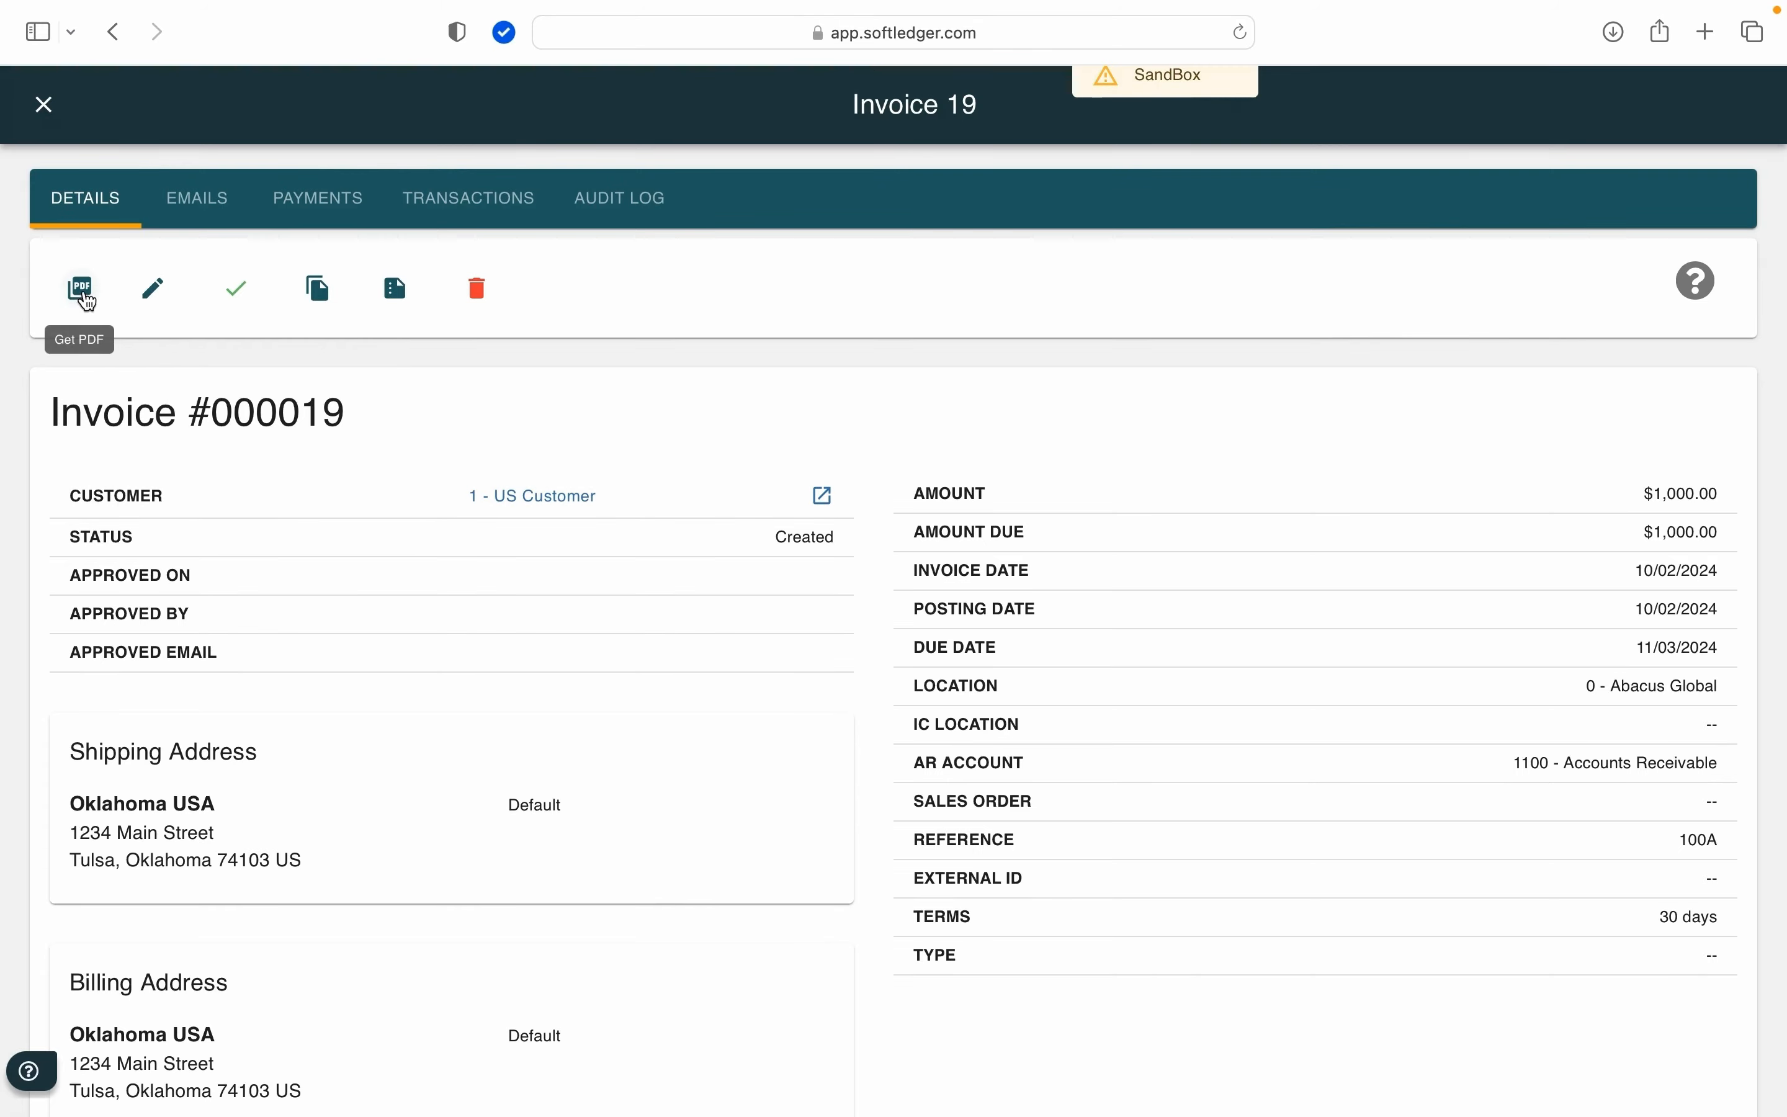
click(86, 299)
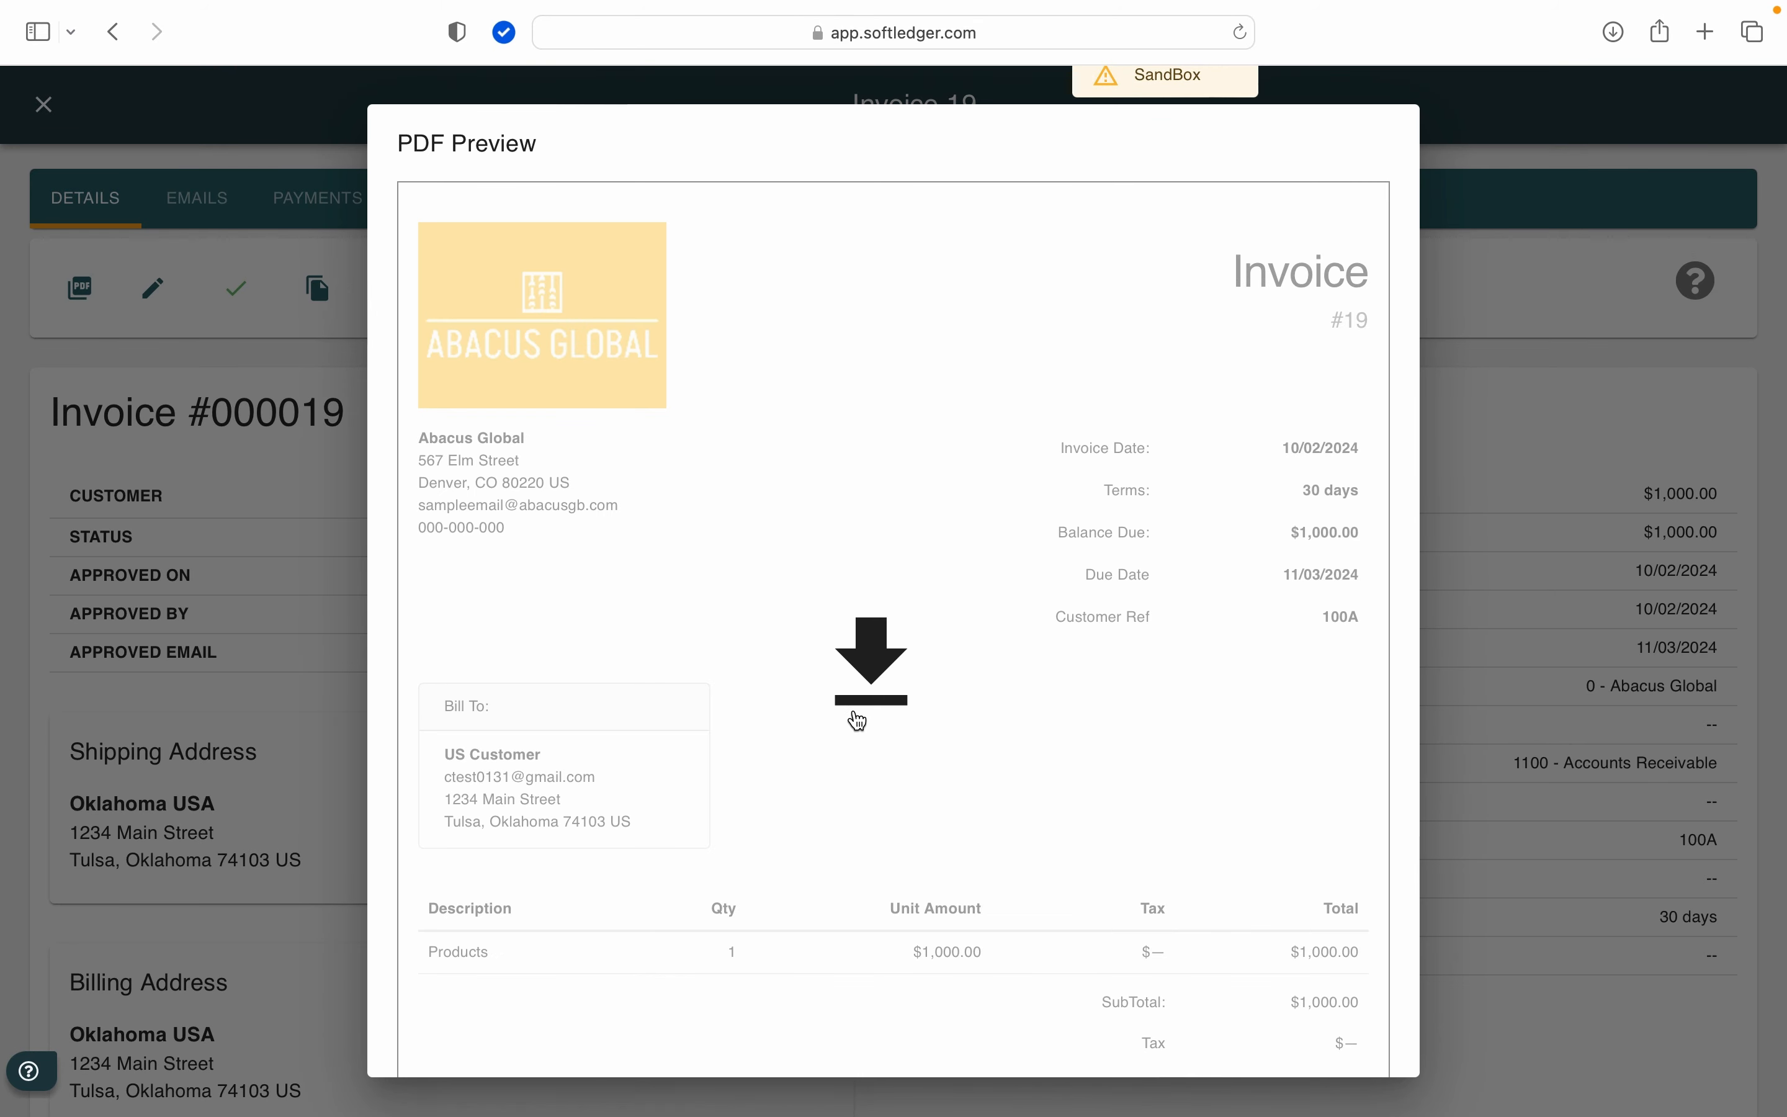
click(870, 674)
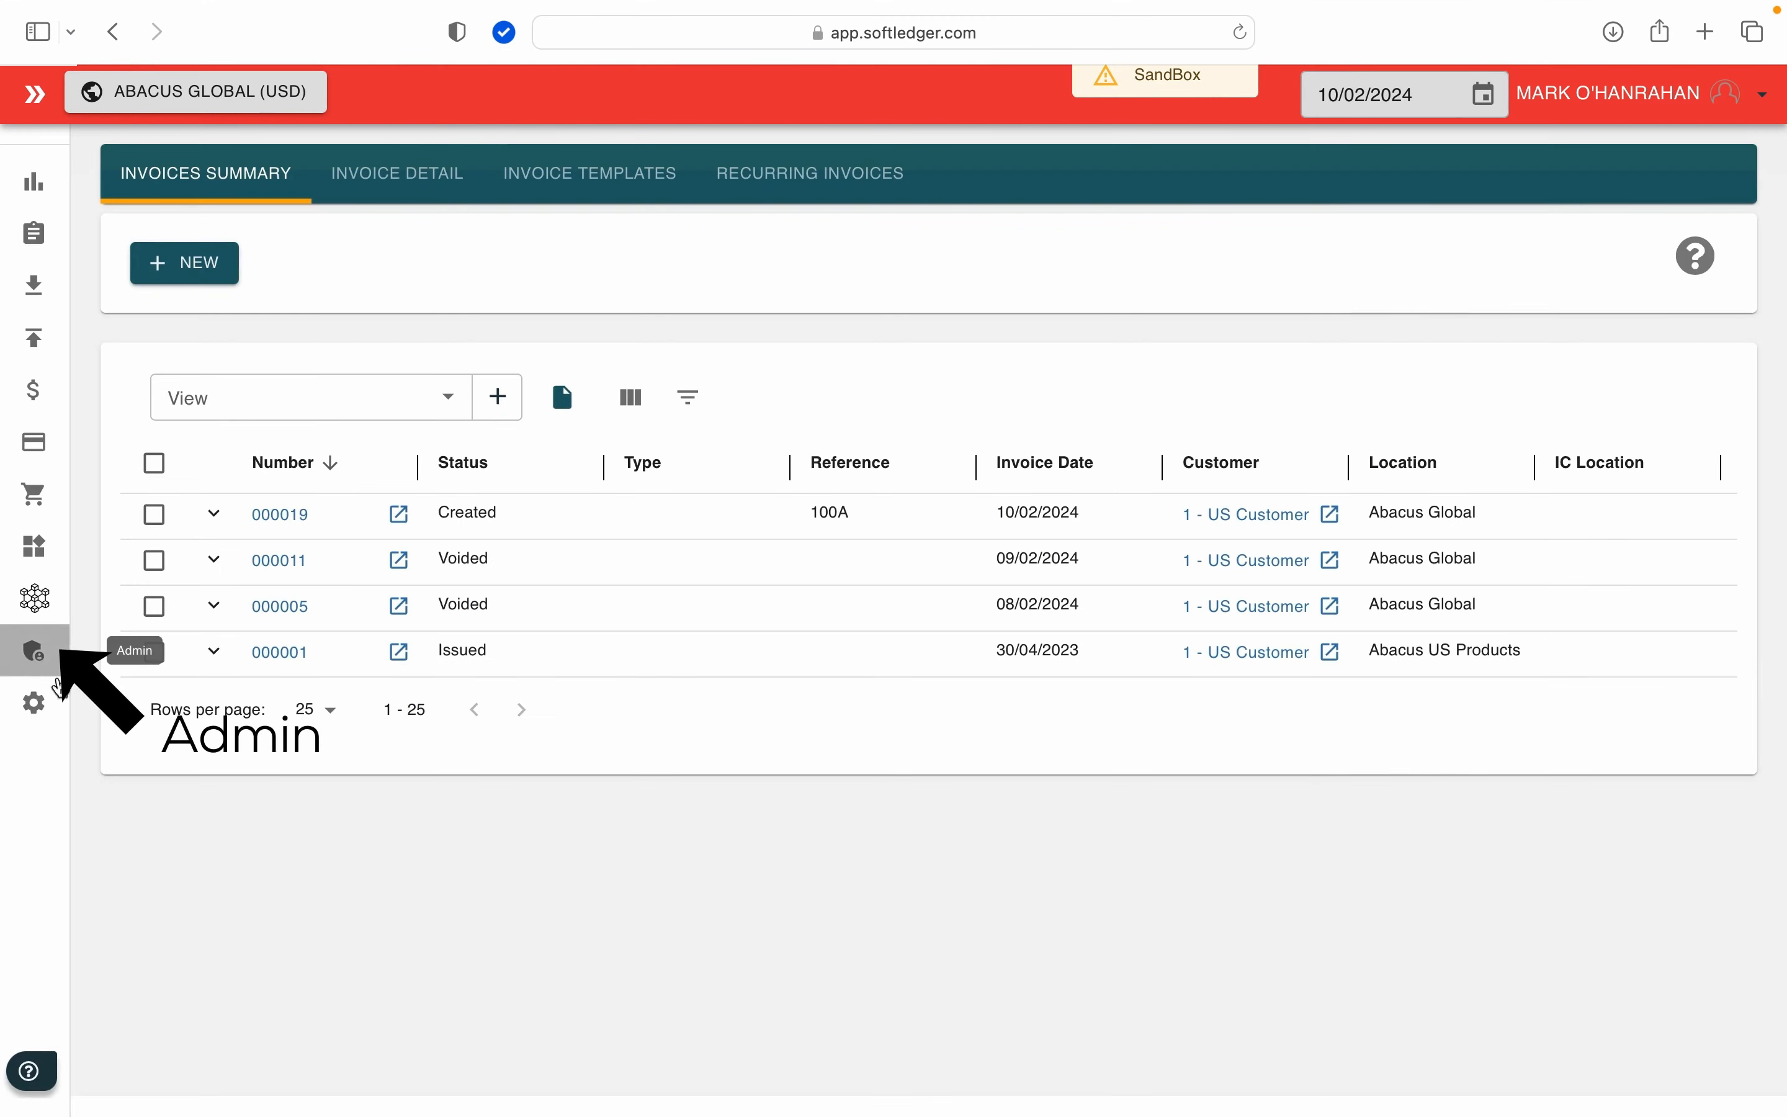
Step: Open the template format settings and preview document 19 with the type set to Invoice
click(32, 651)
click(127, 962)
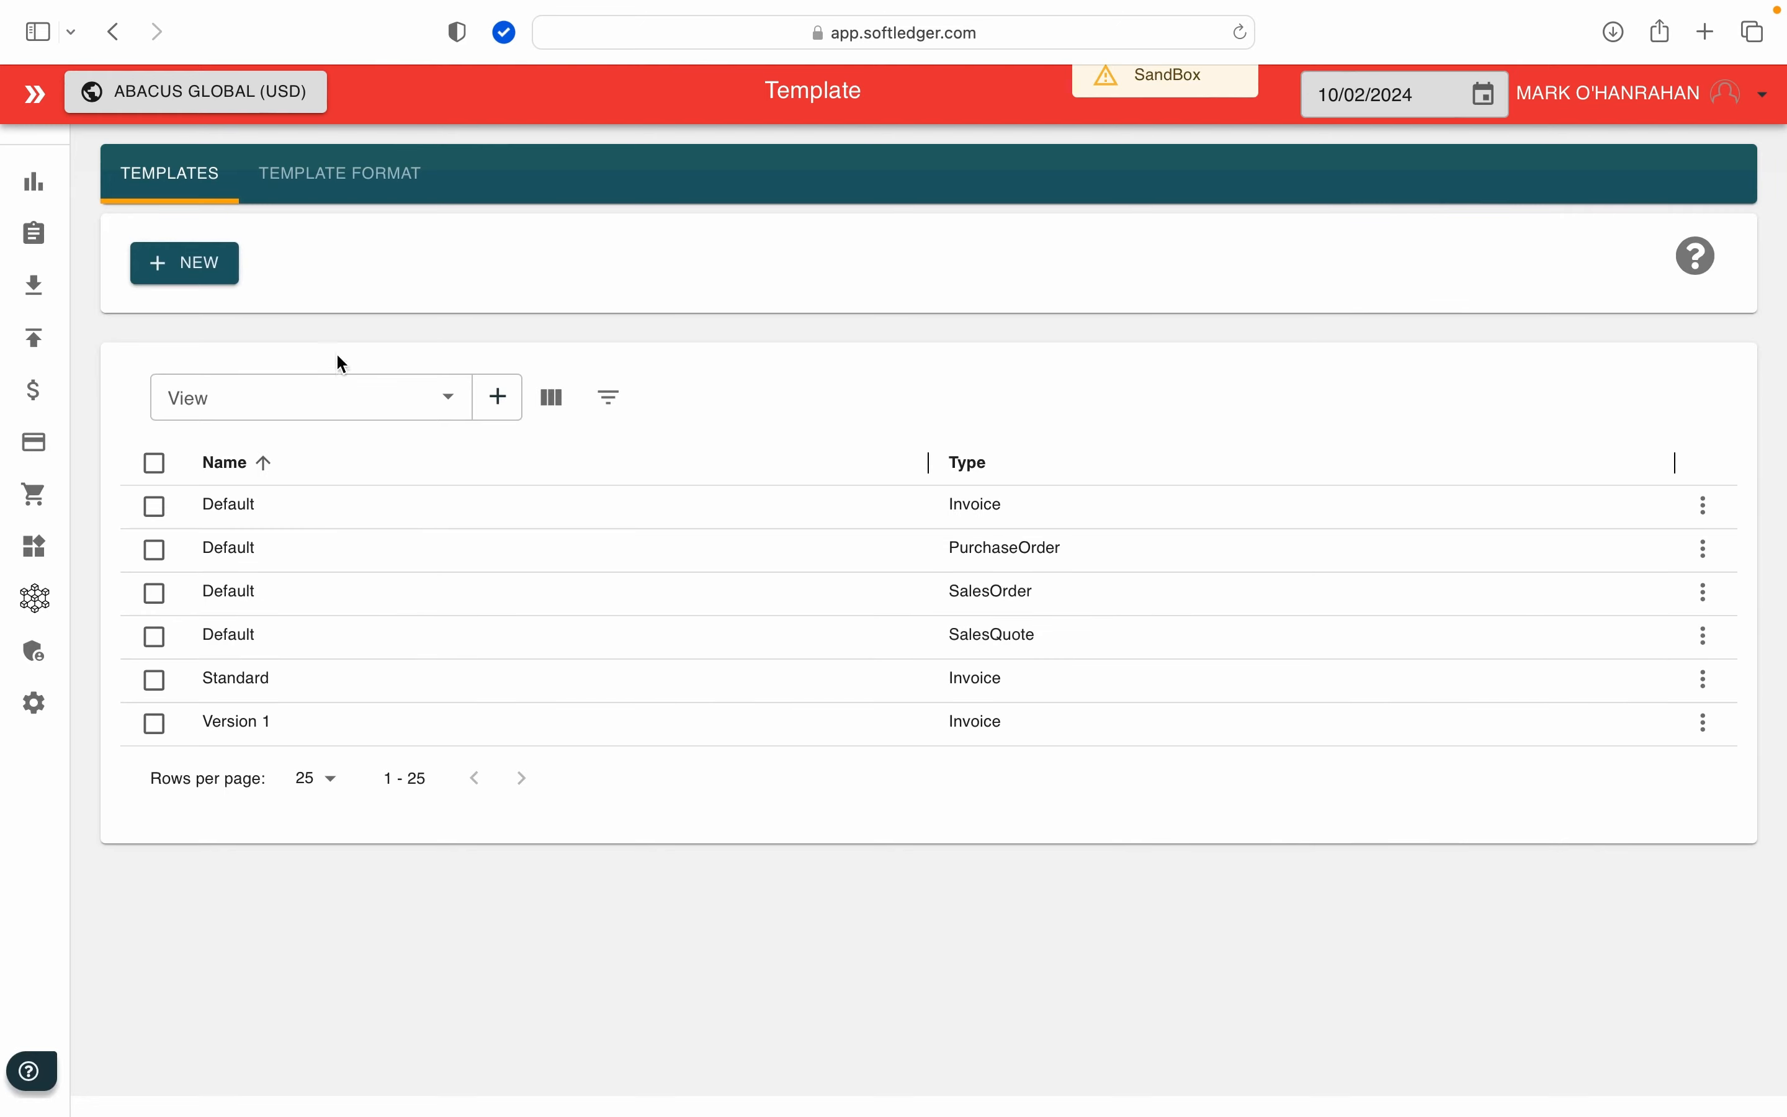
click(370, 193)
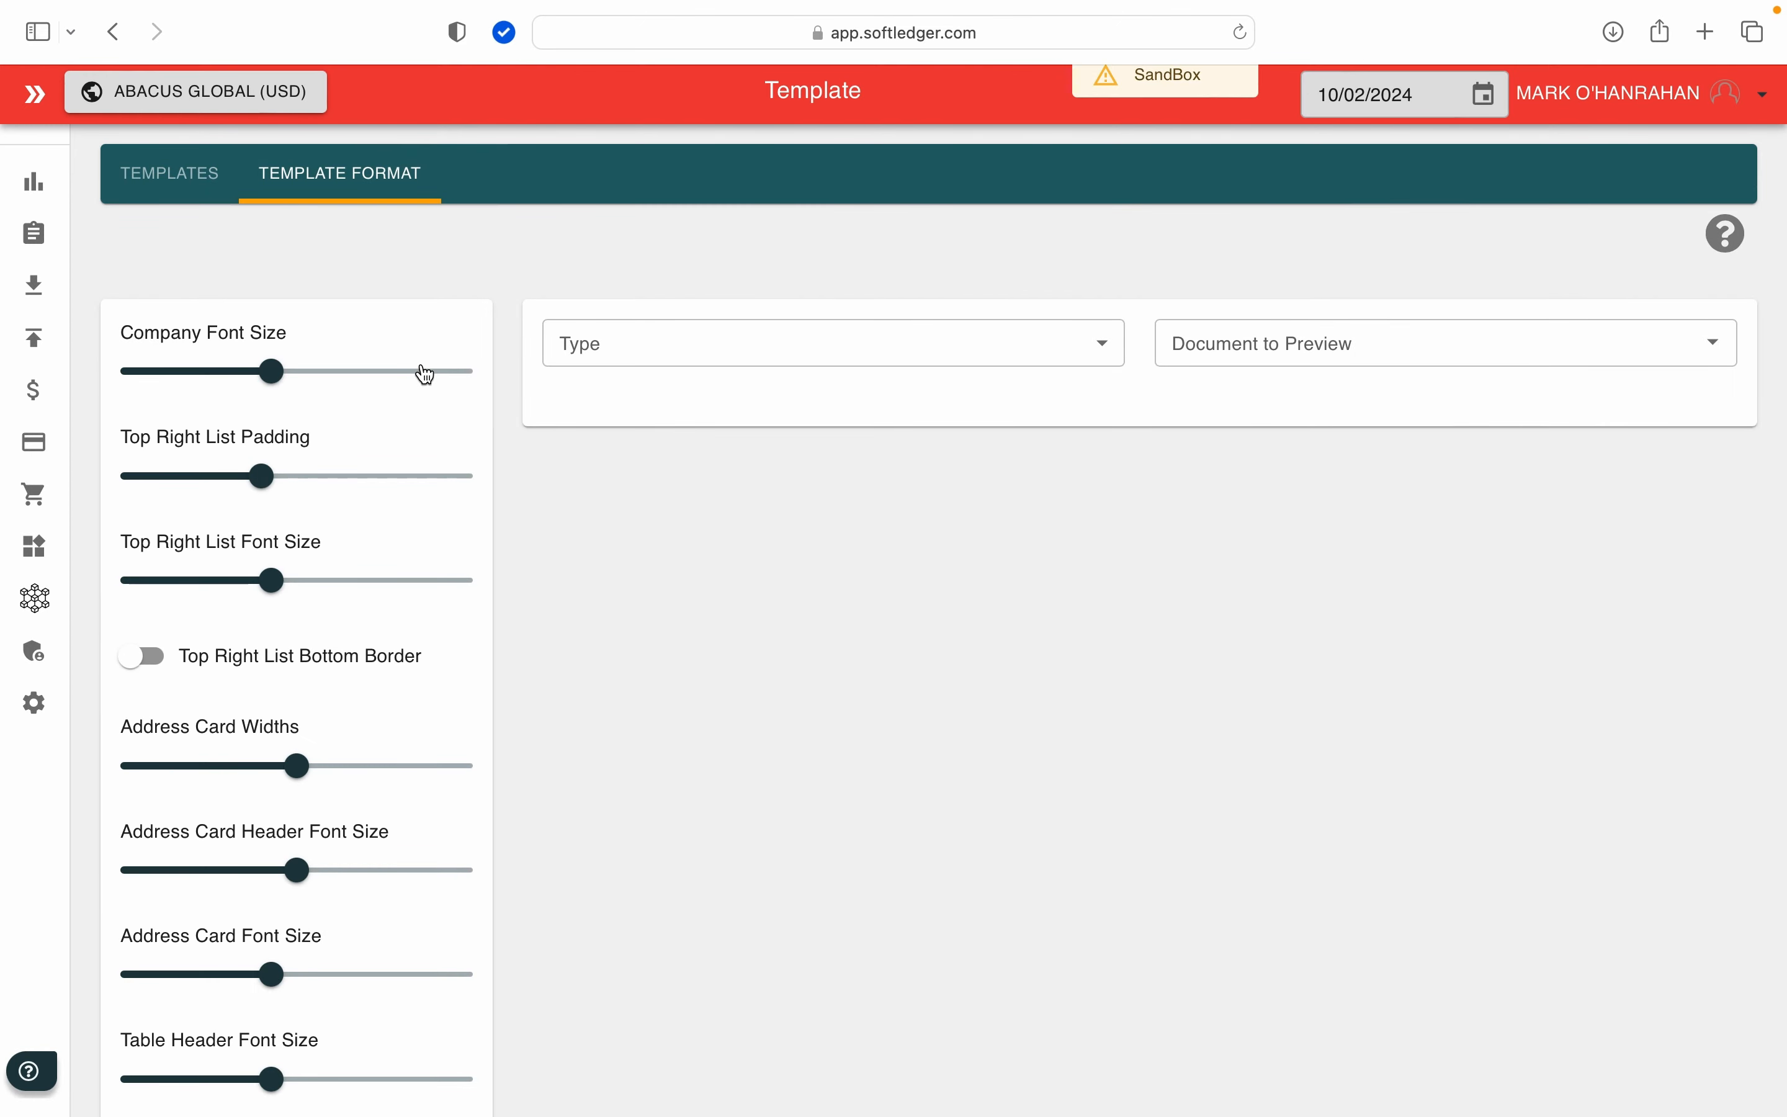
click(753, 364)
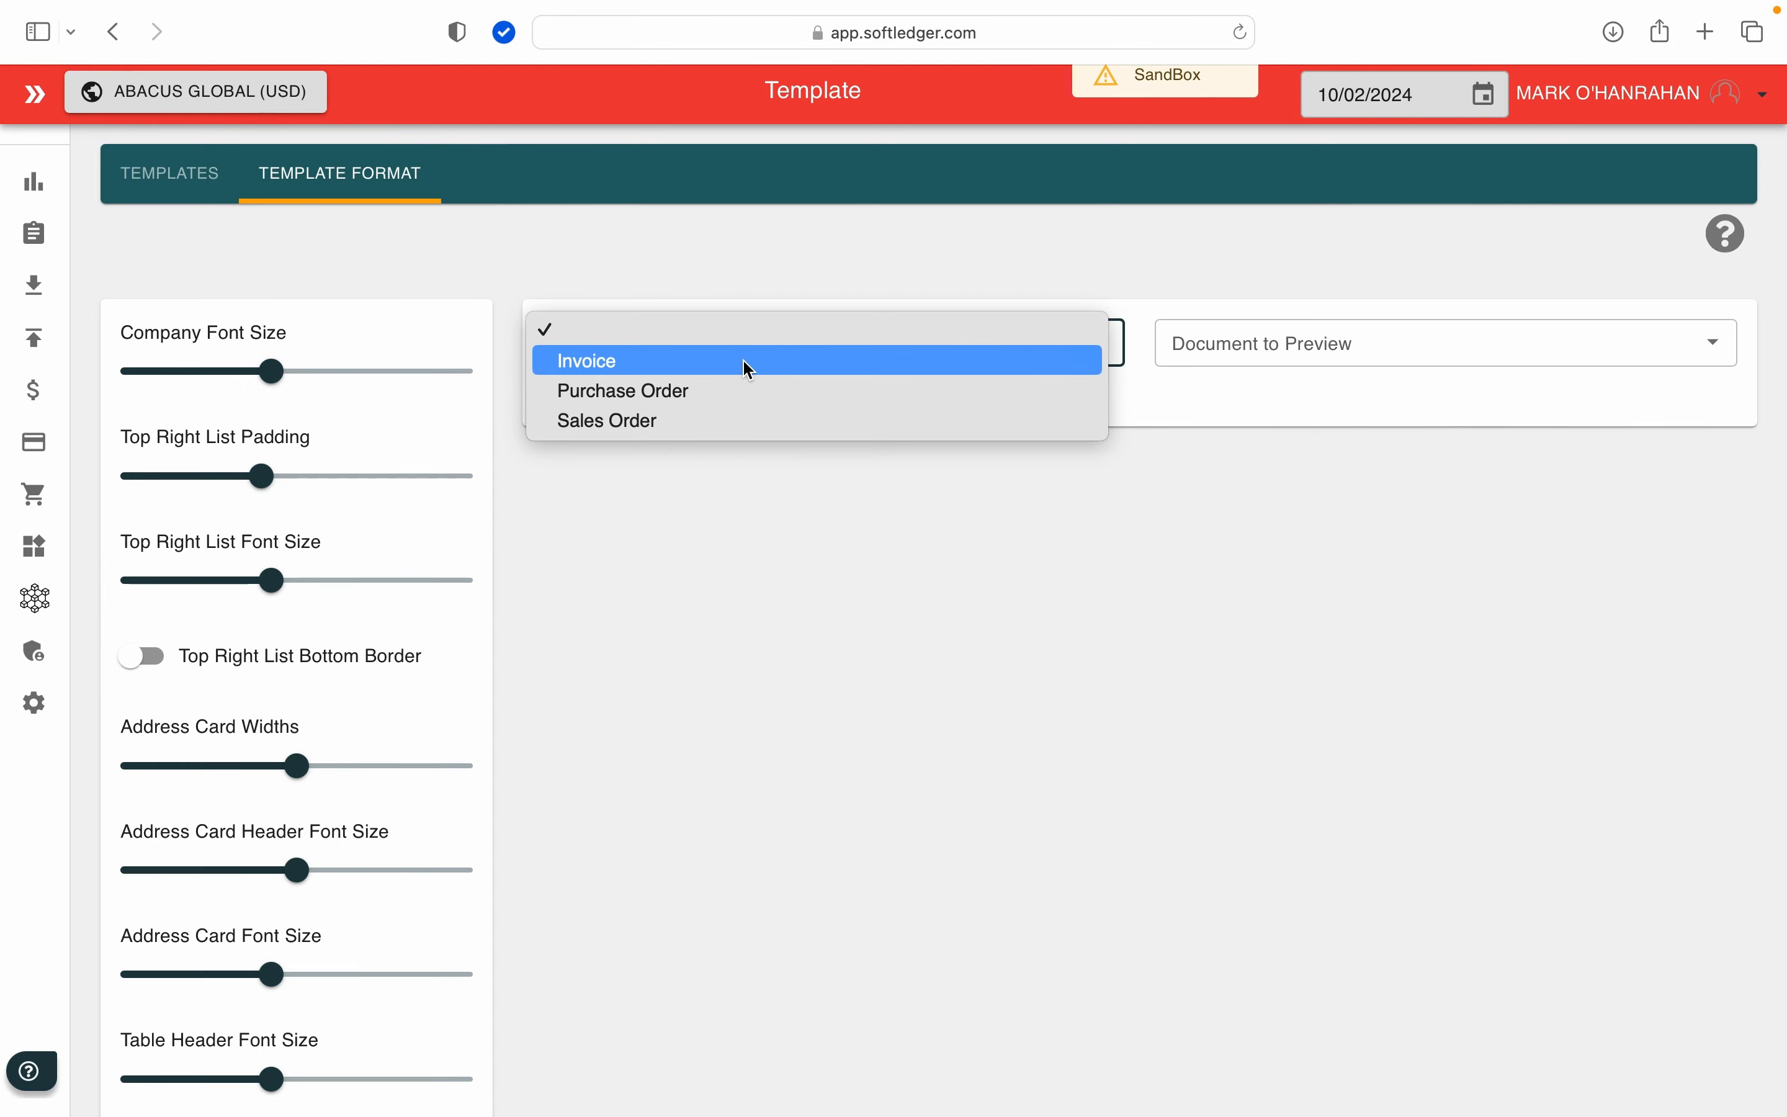
click(749, 367)
click(1229, 348)
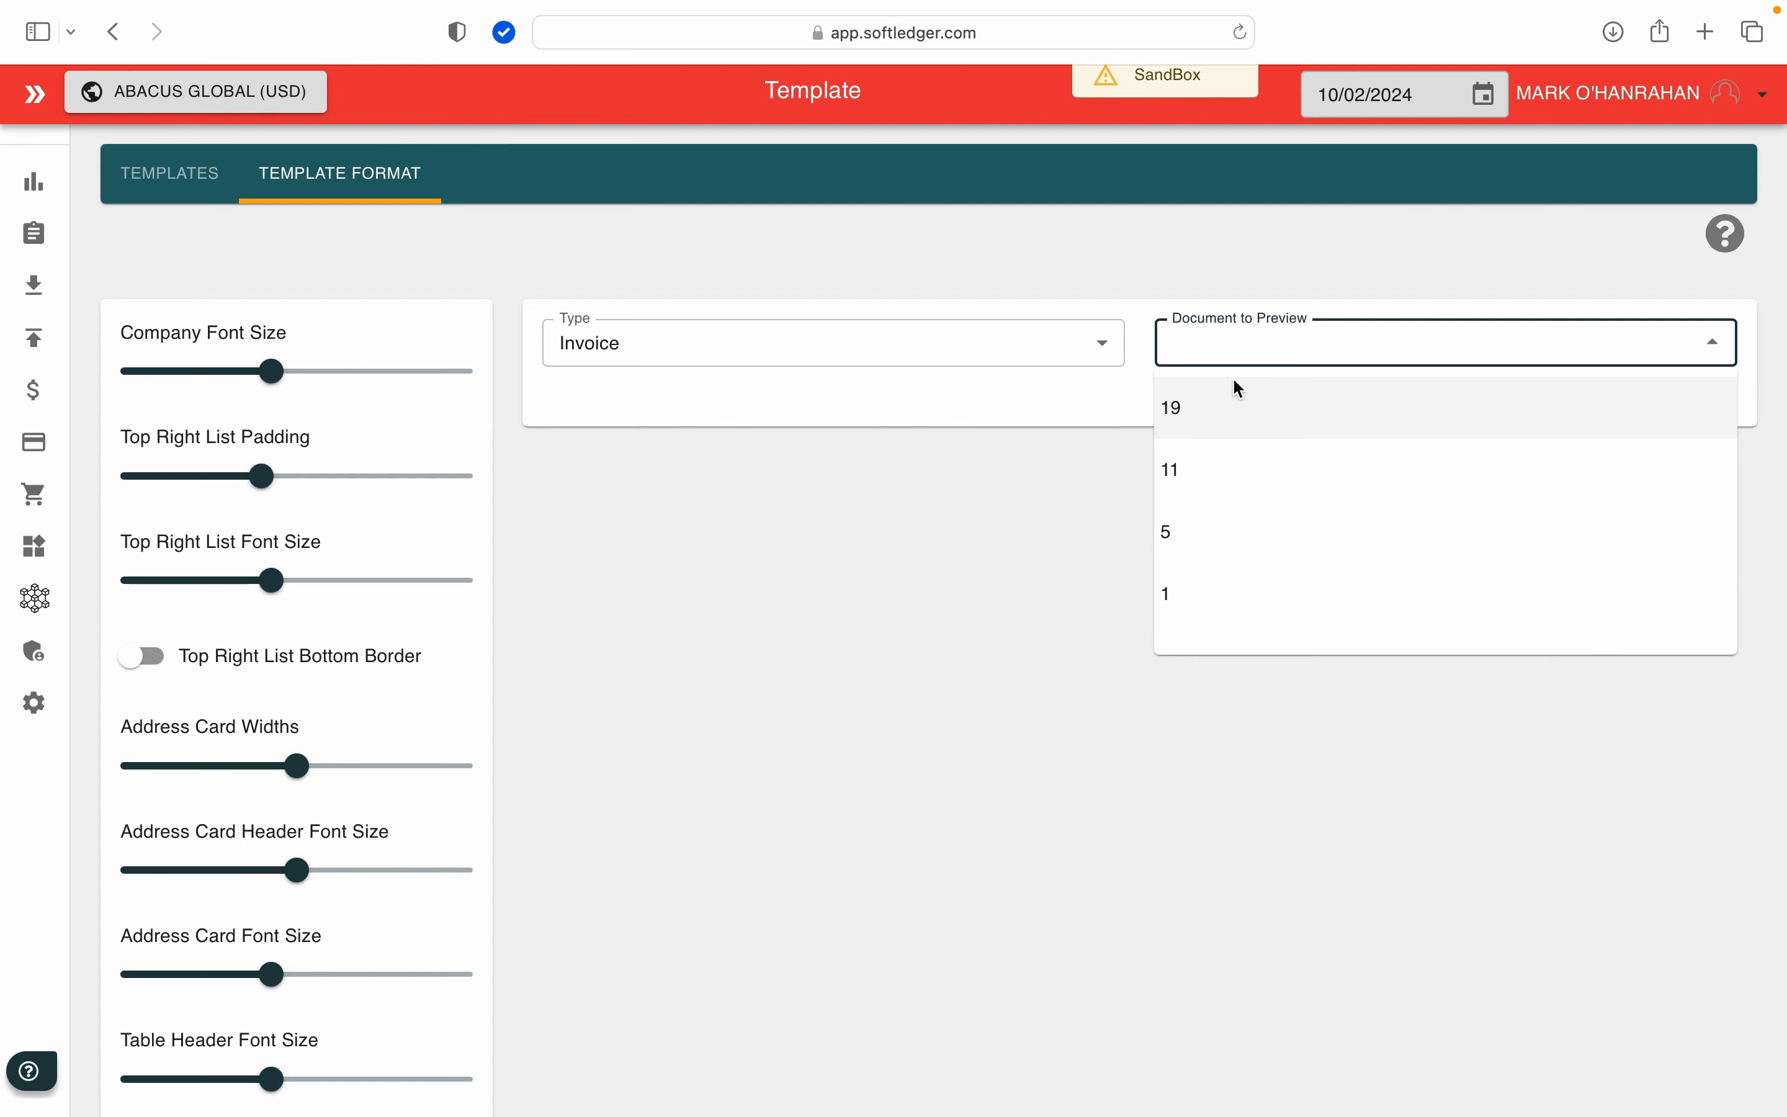
click(1223, 419)
Step: Try out the Company Font Size and Top Right List Padding sliders against the invoice preview
scroll(1079, 612, down, 2)
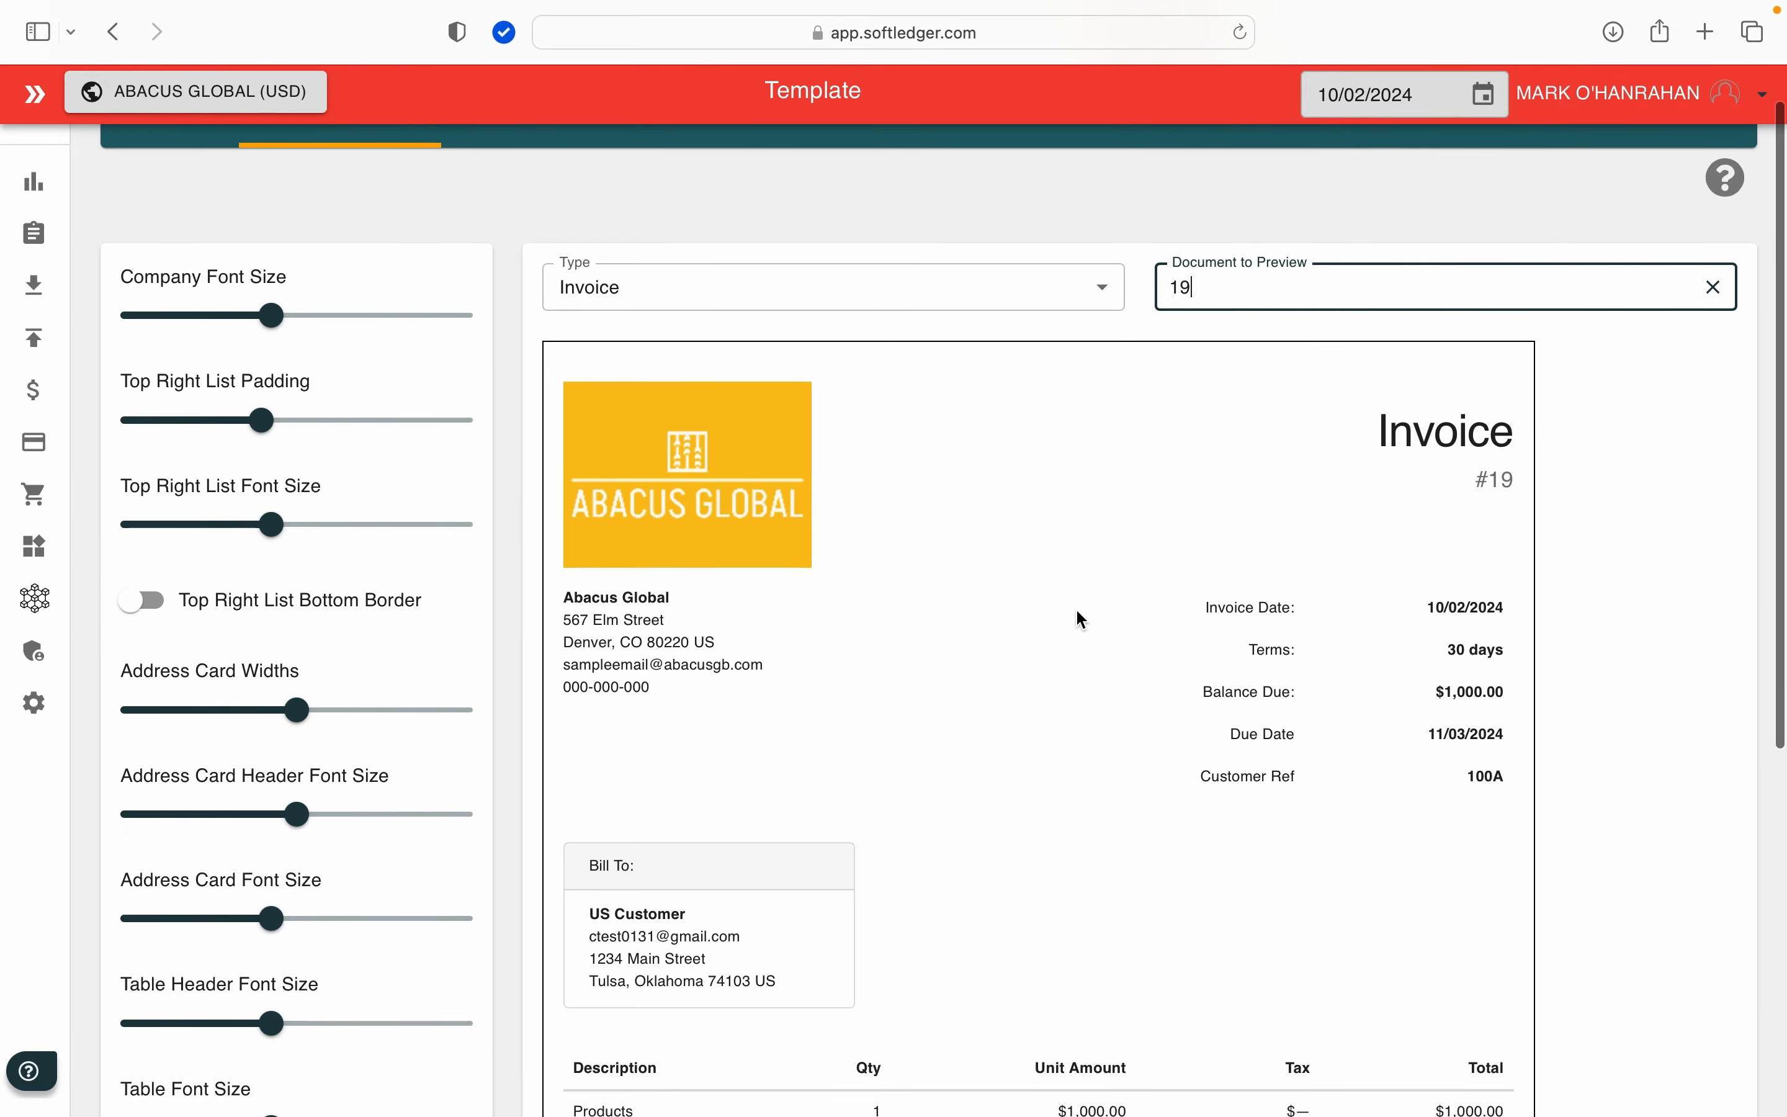
scroll(1076, 611, down, 1)
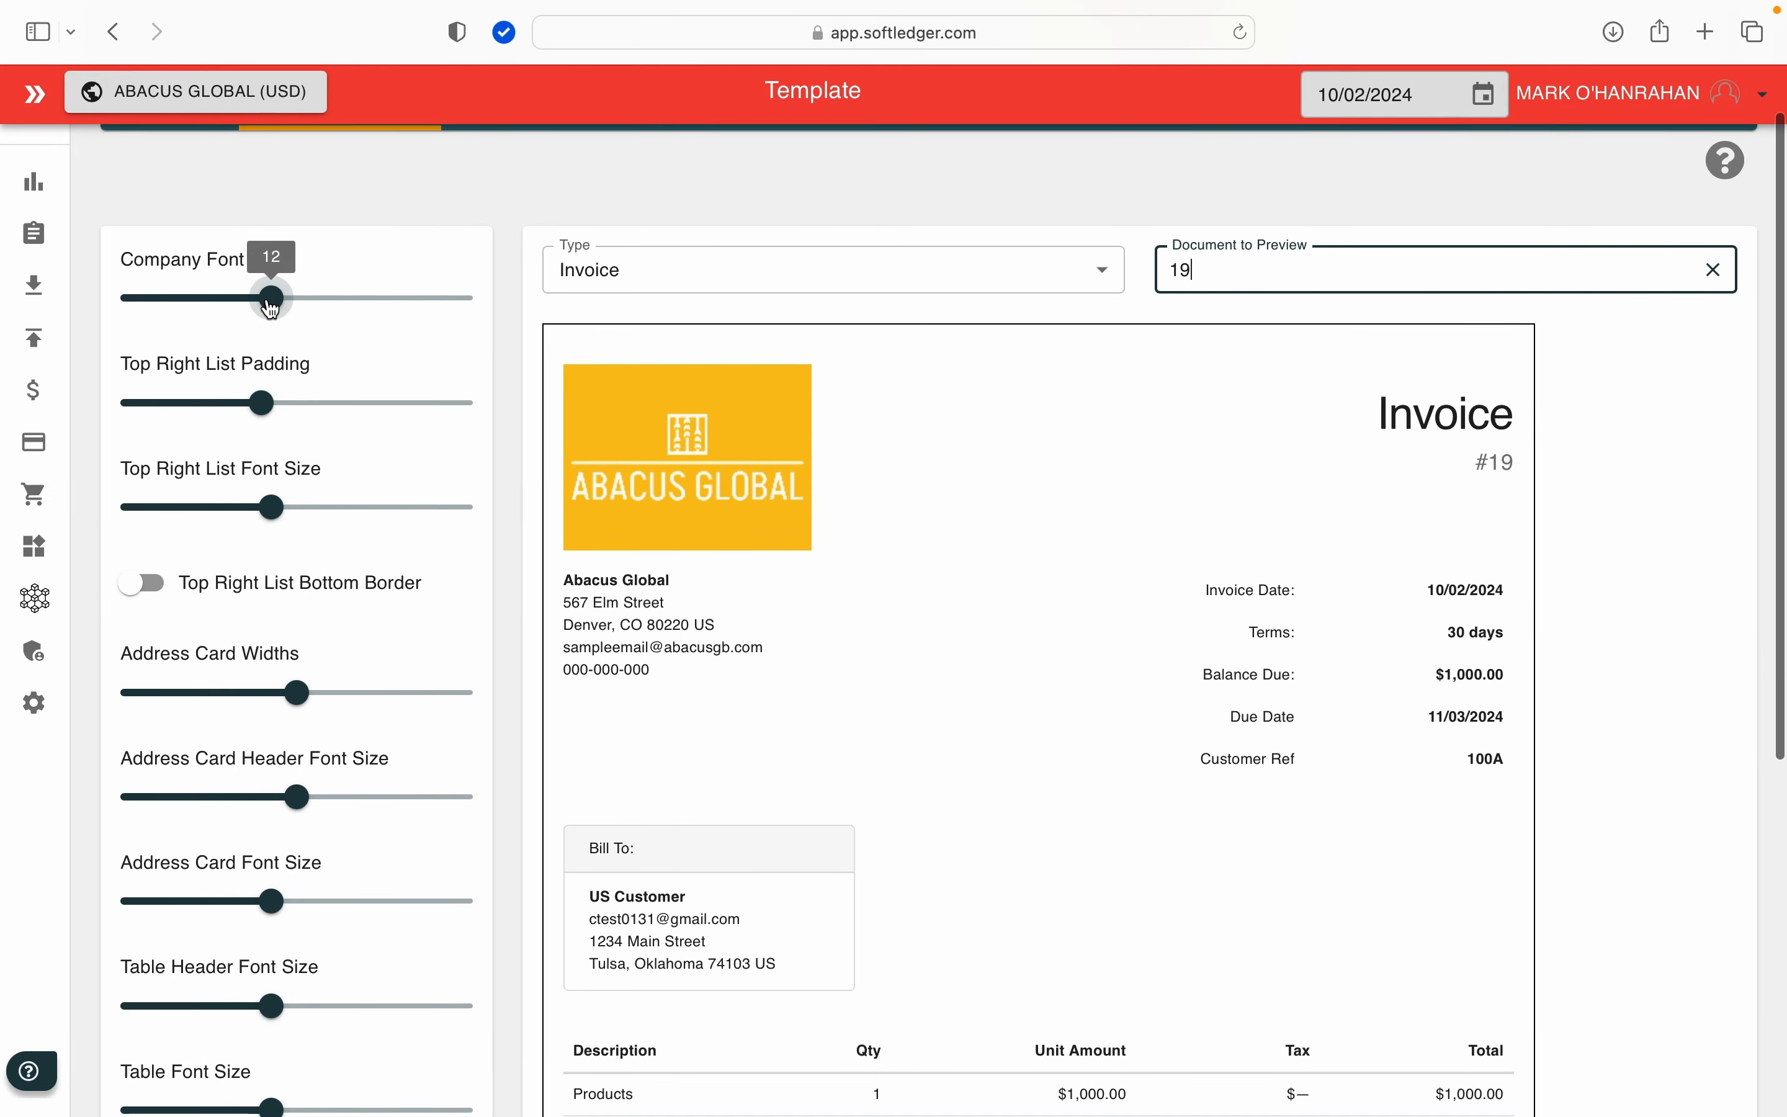
mouse_move(263, 302)
mouse_down()
mouse_move(221, 309)
mouse_move(271, 310)
mouse_up()
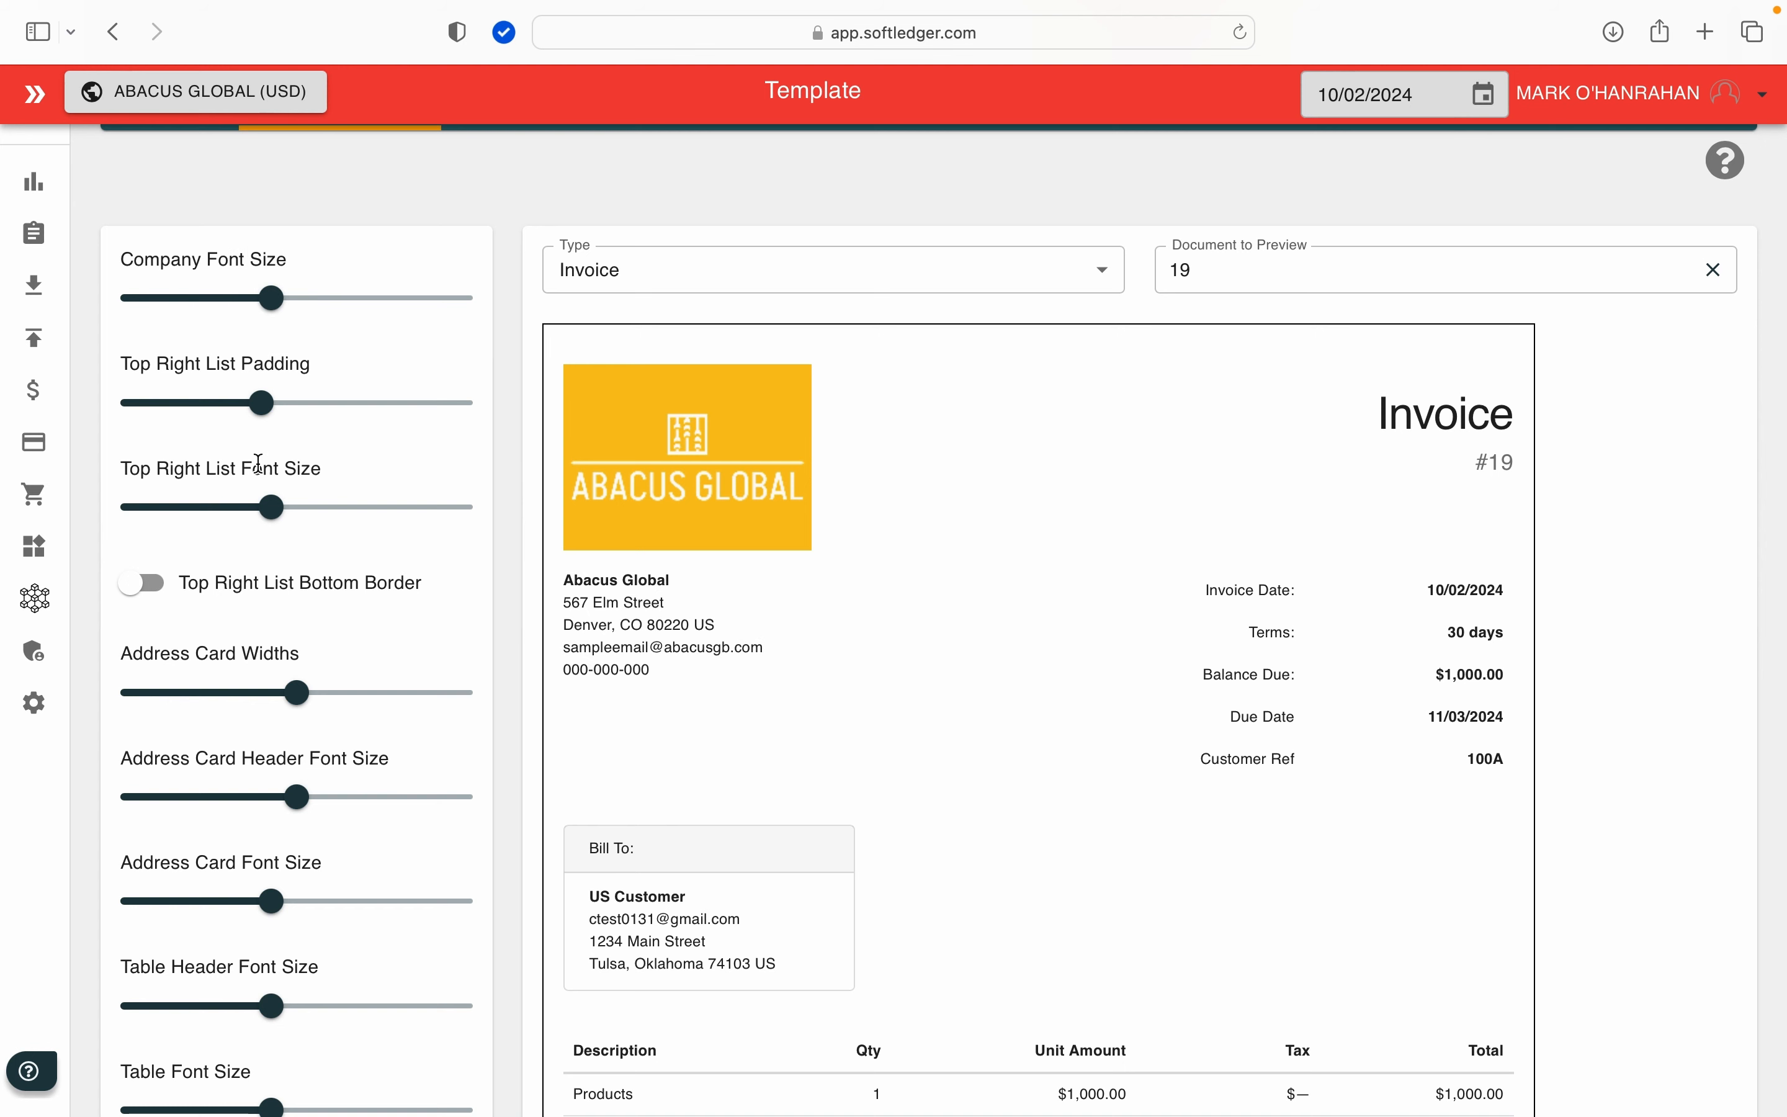
scroll(252, 473, down, 2)
mouse_move(270, 381)
mouse_down()
mouse_move(231, 377)
mouse_move(264, 378)
mouse_up()
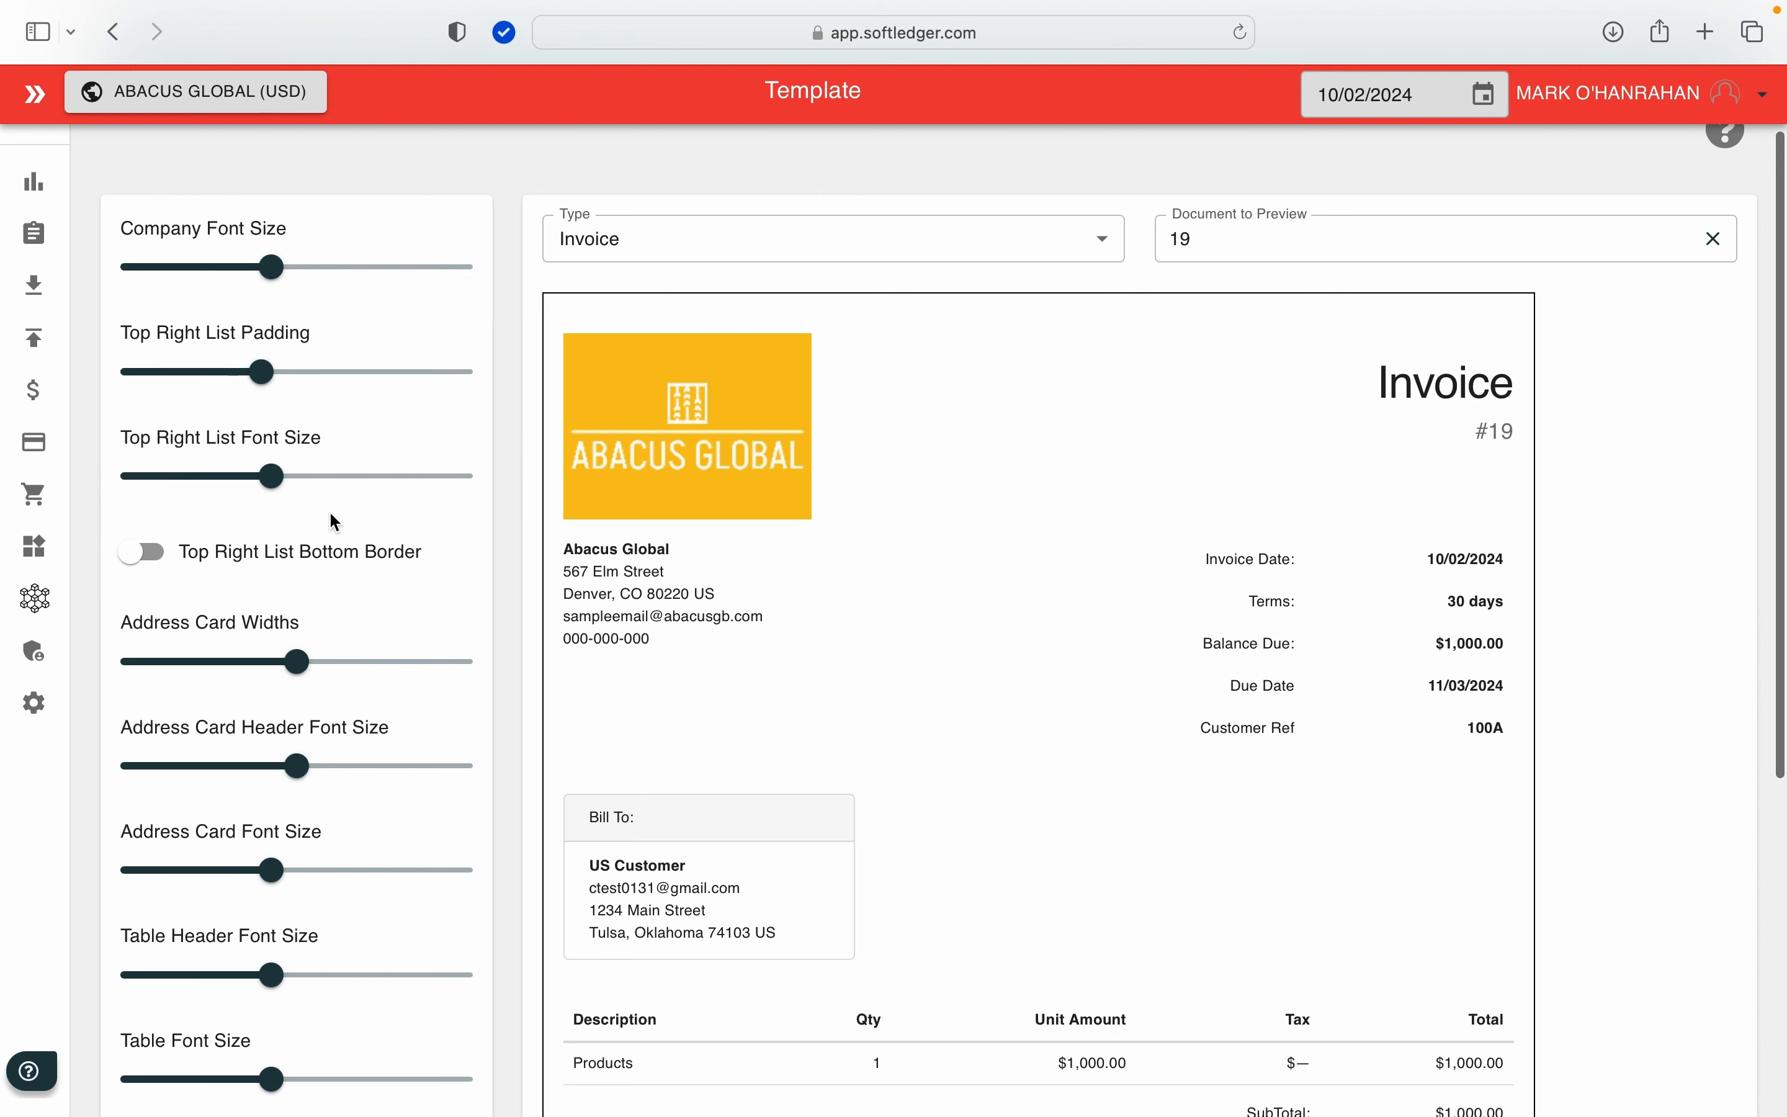
scroll(325, 546, down, 1)
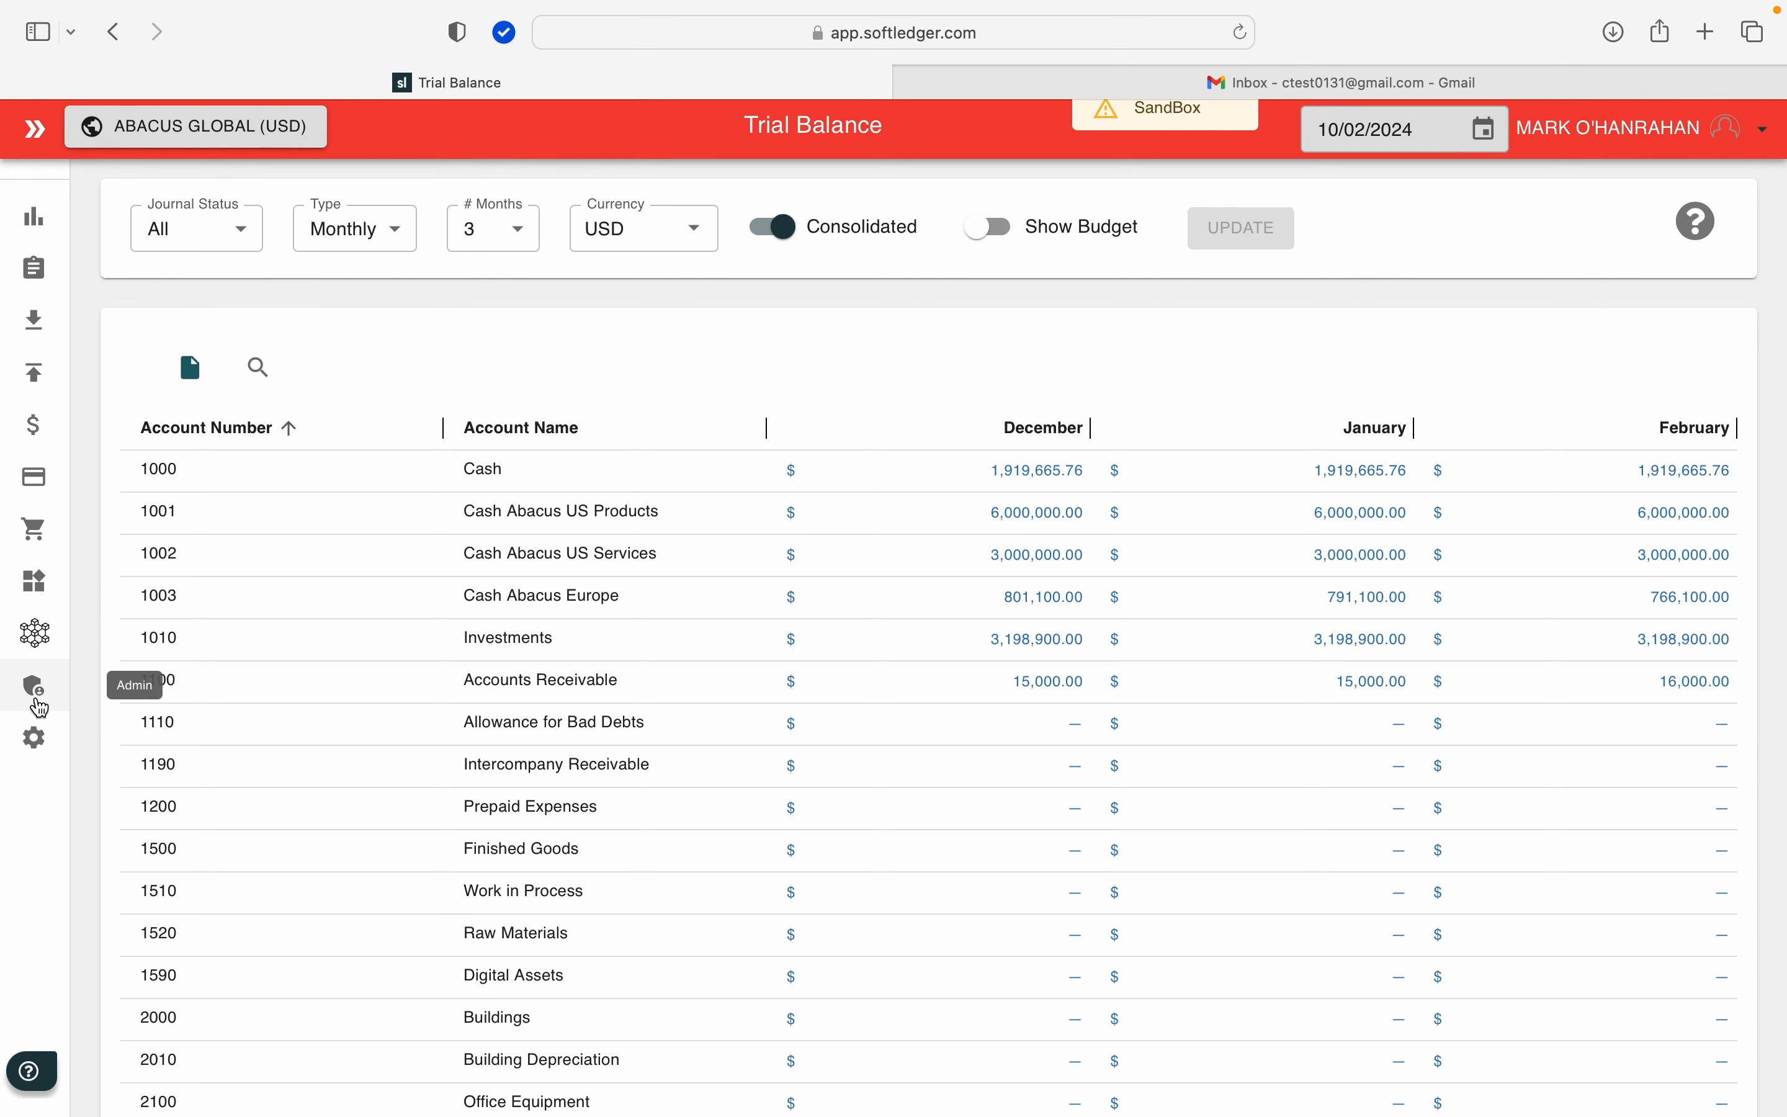
Step: In the email settings, reword the Invoice email's questions line to "If you have any questions, please contact us."
click(36, 738)
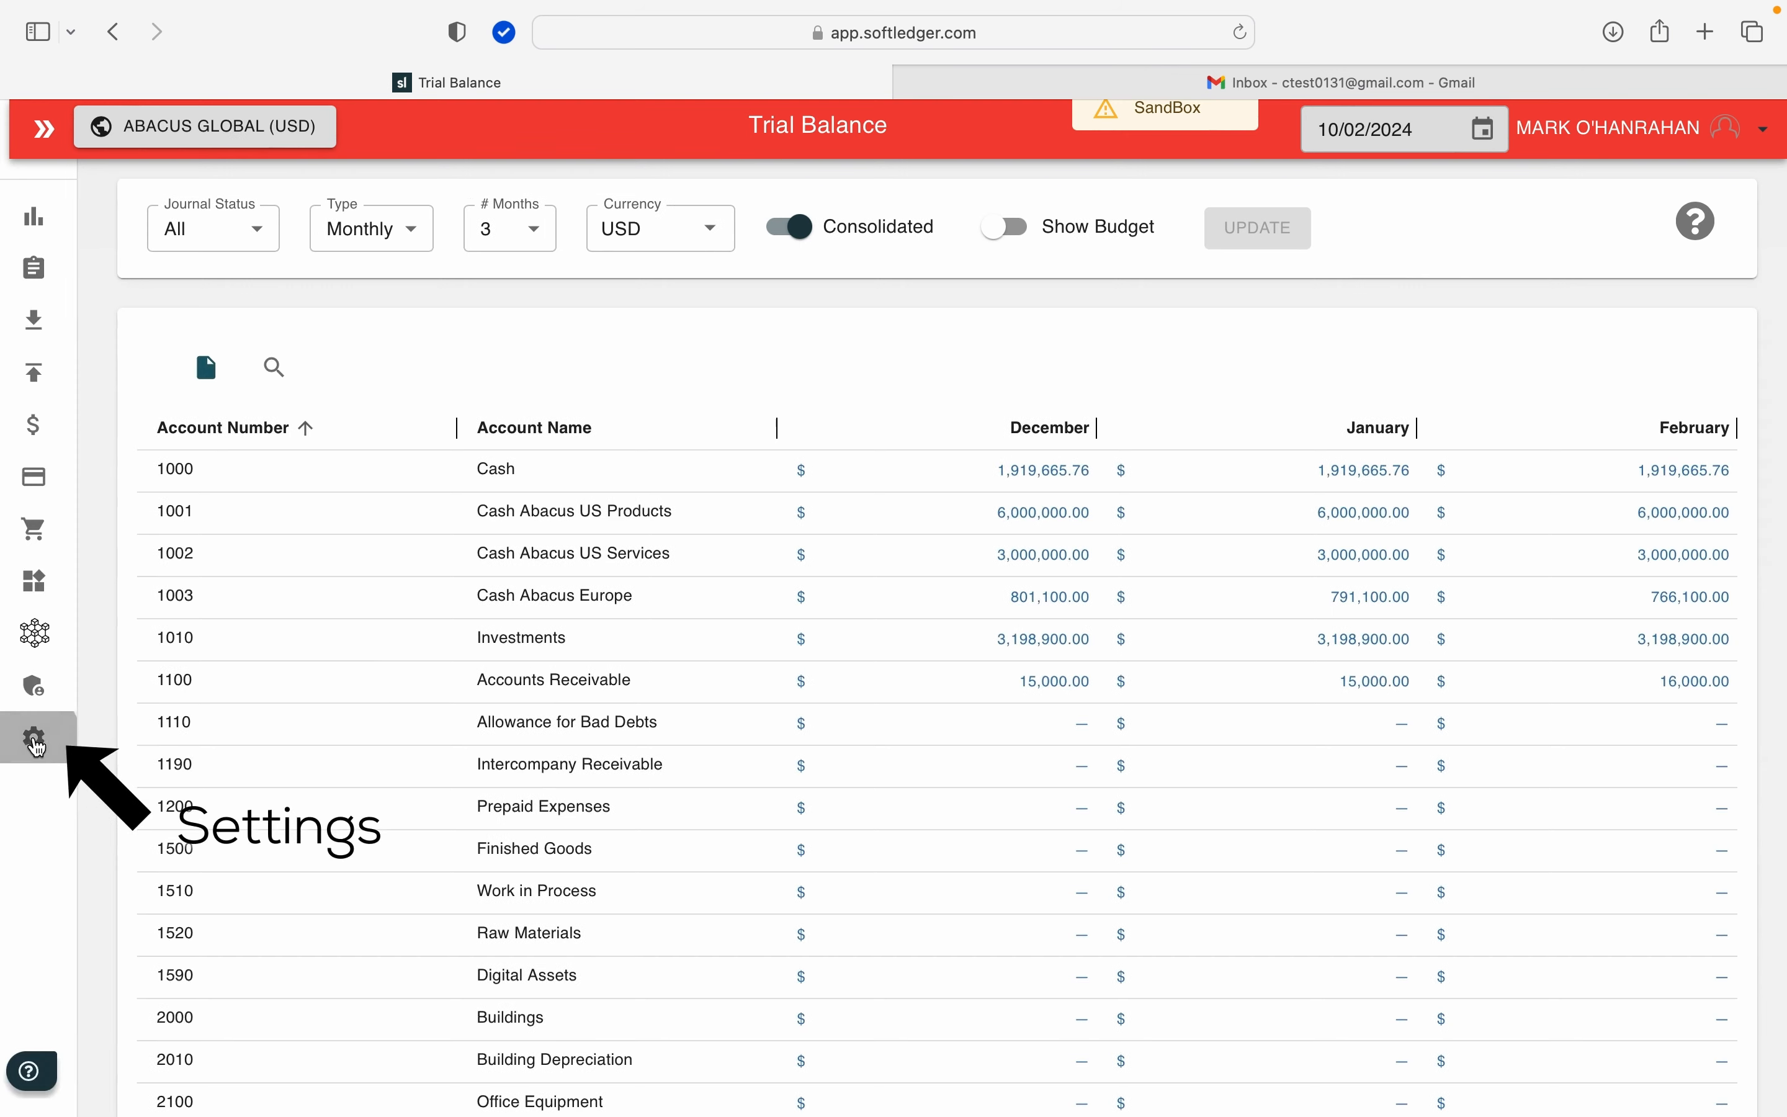
scroll(23, 820, down, 5)
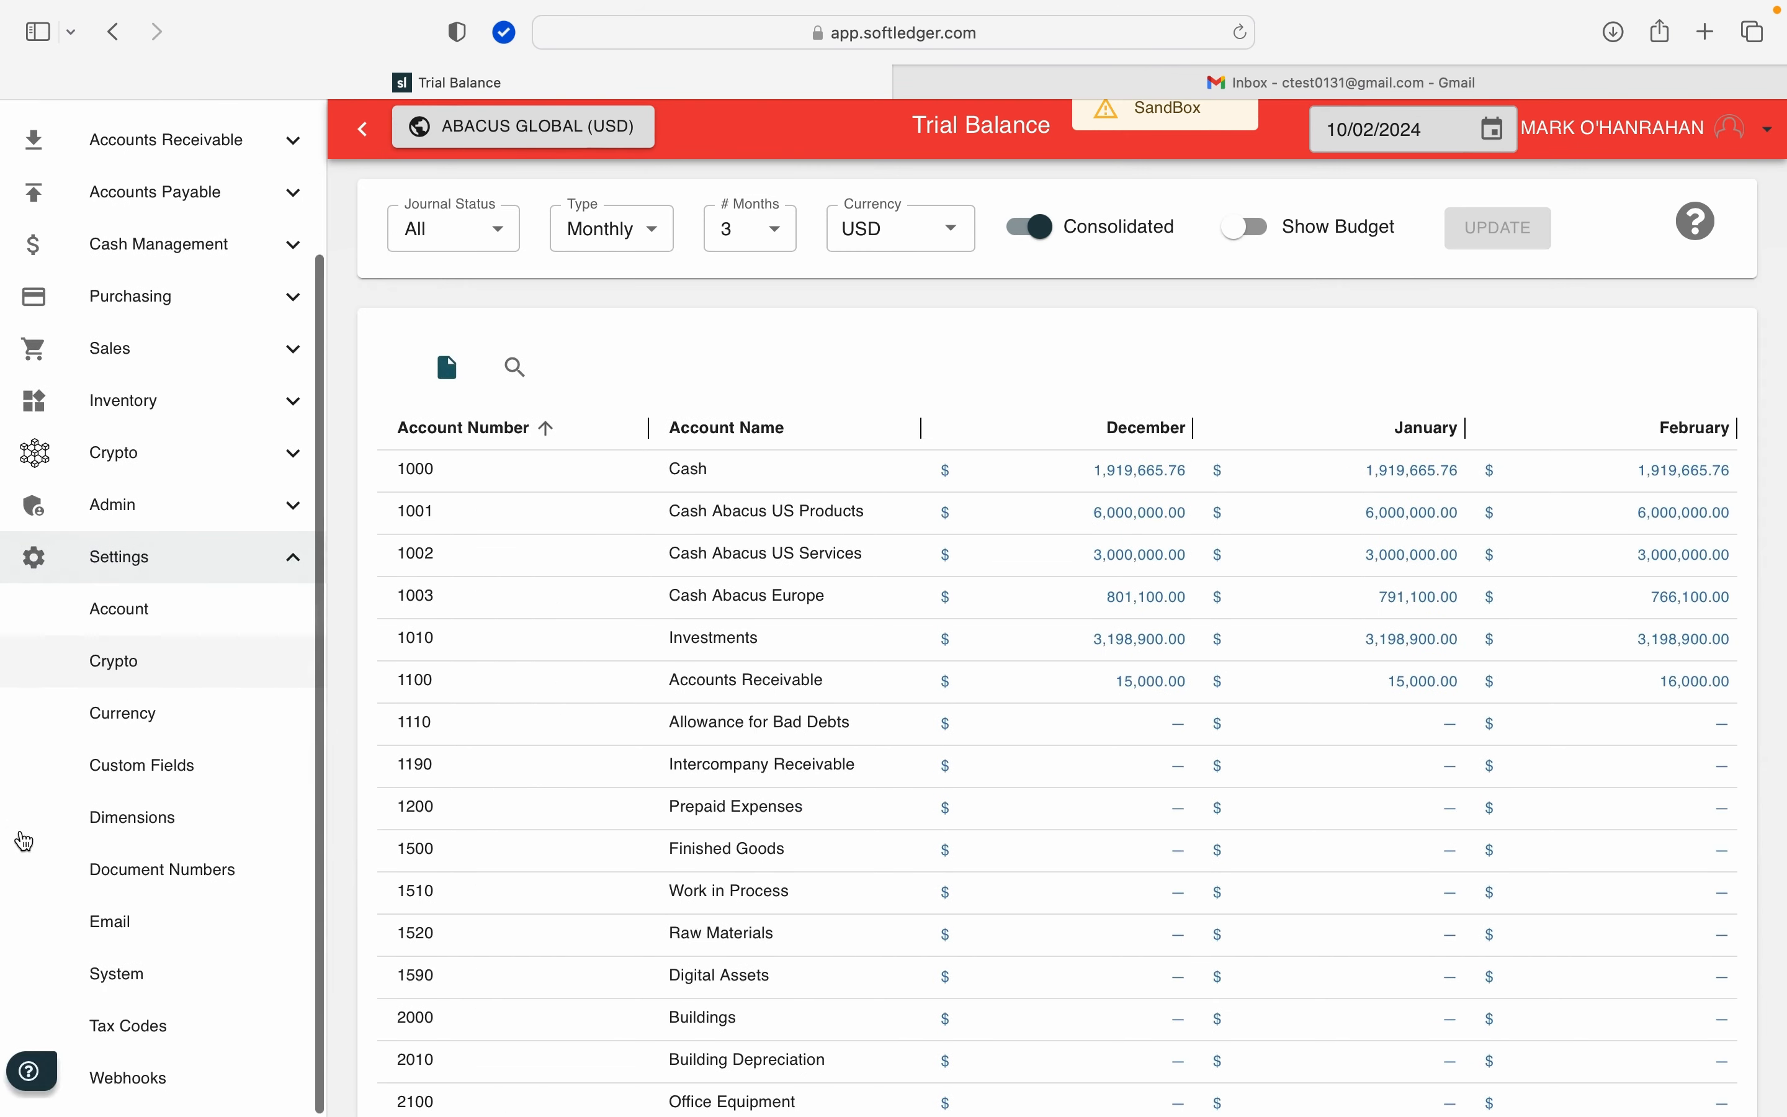
click(114, 931)
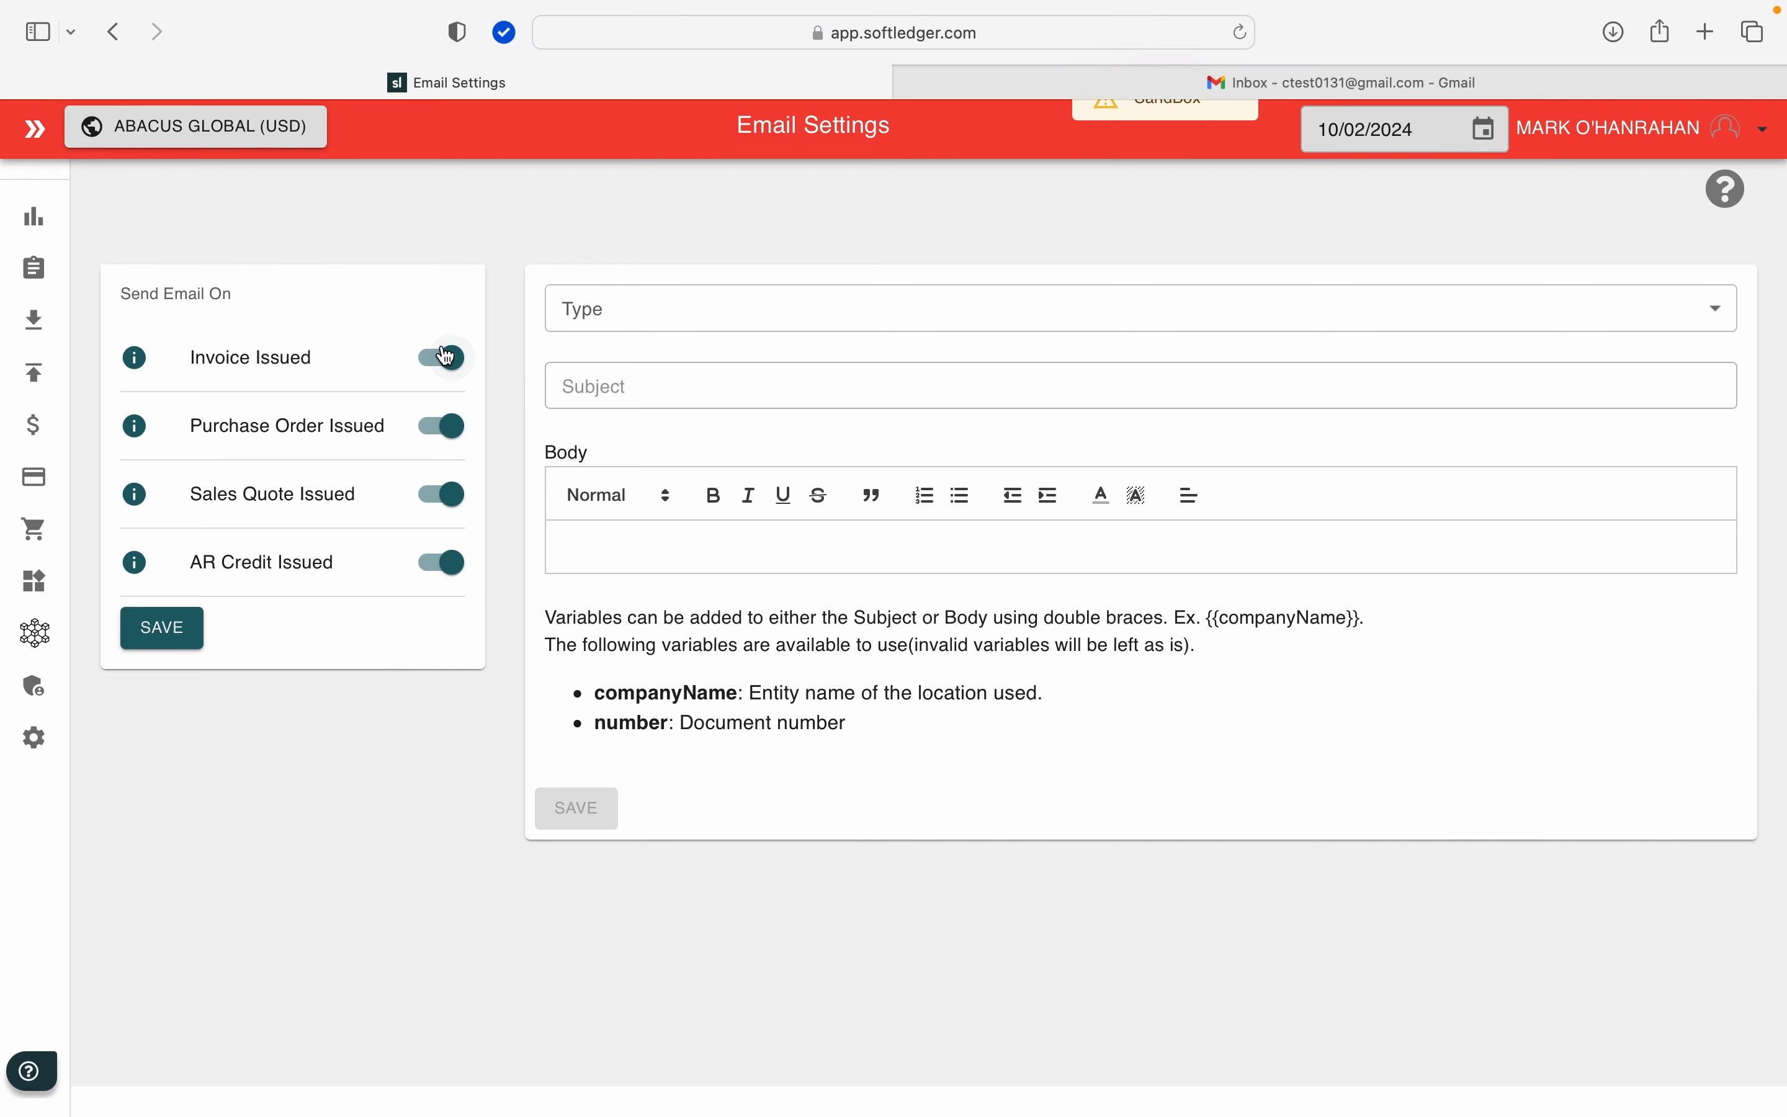
click(634, 319)
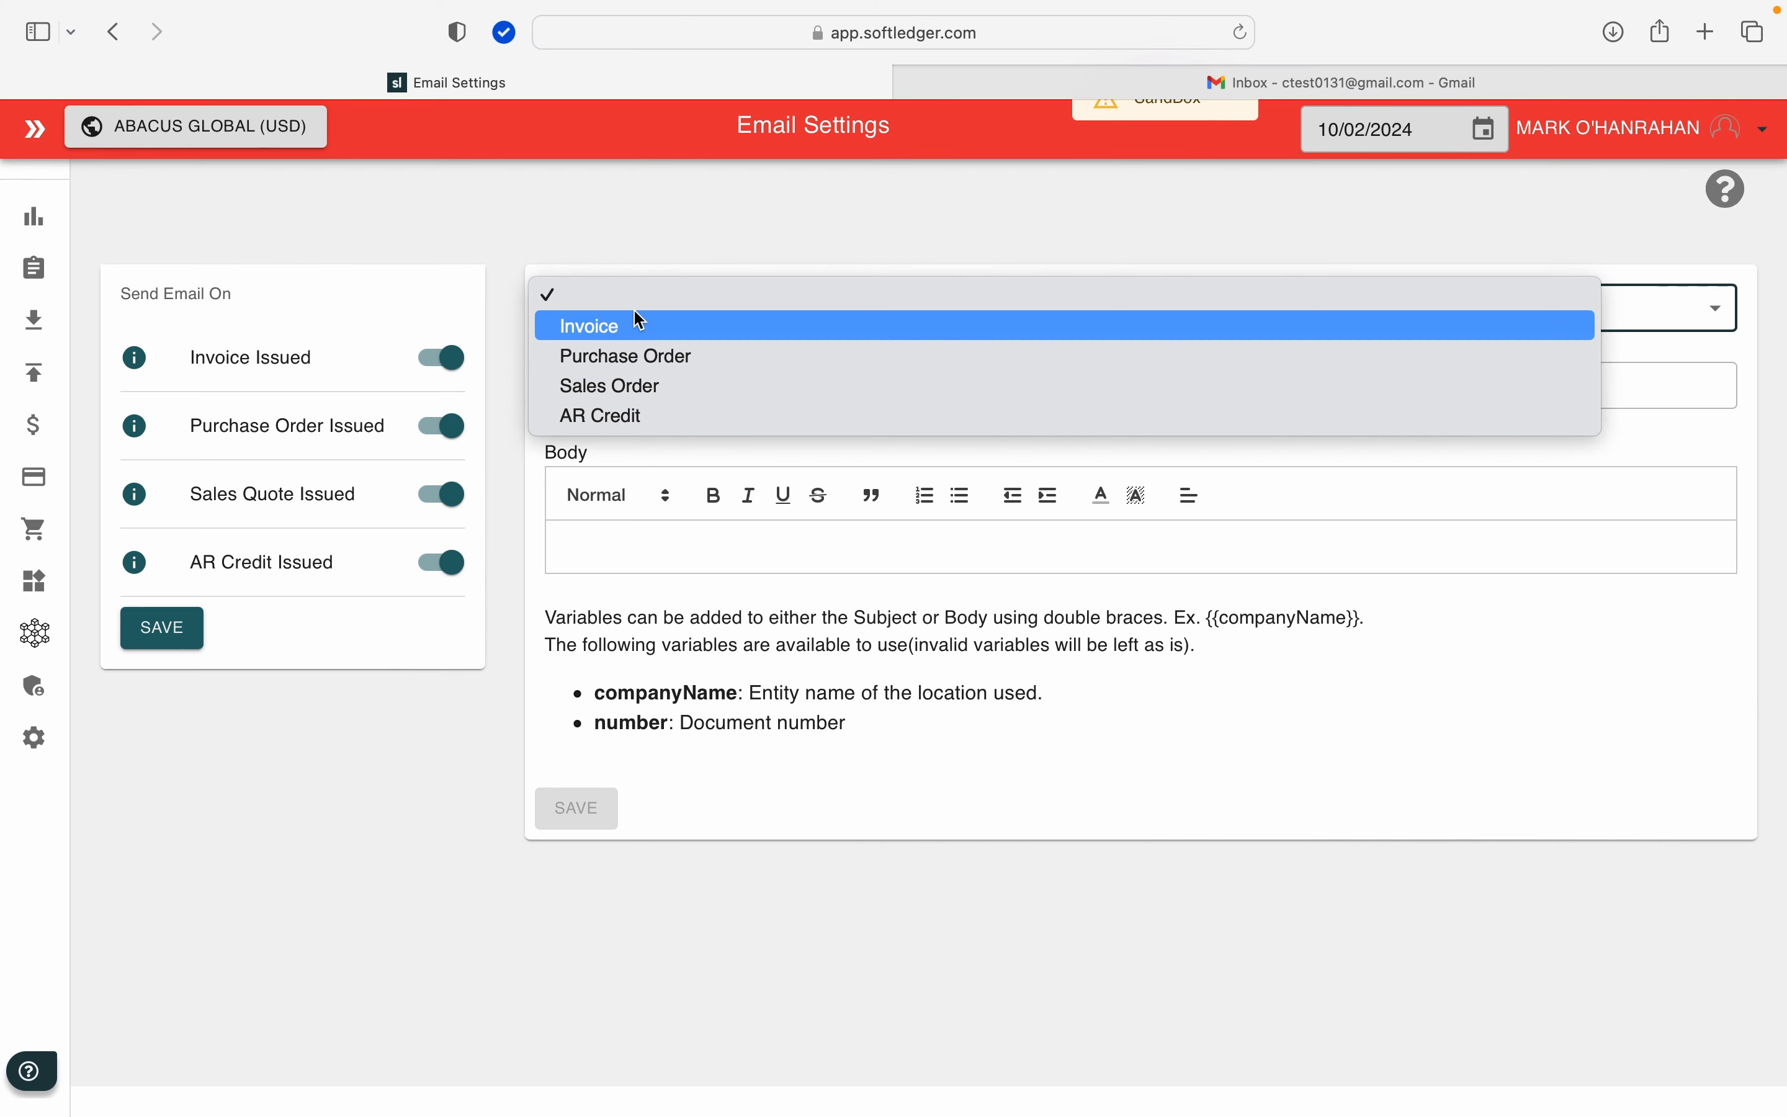
click(618, 329)
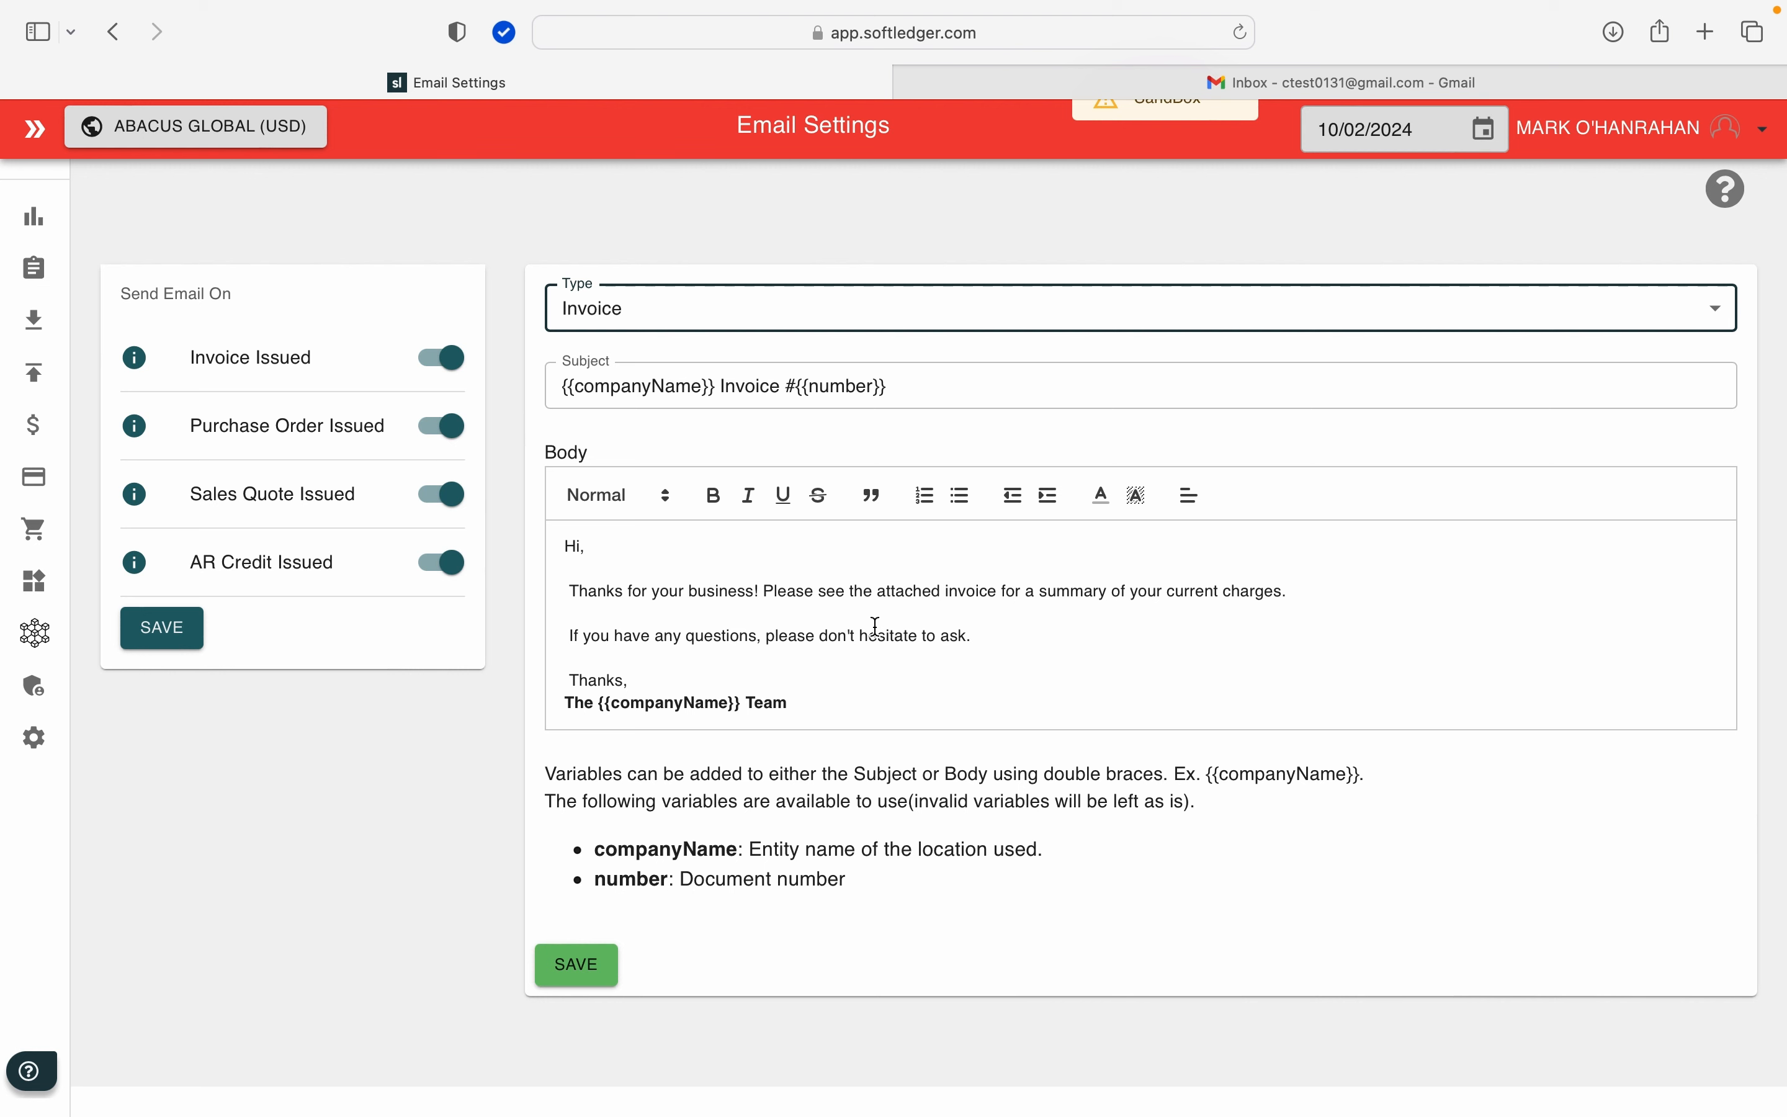
drag(988, 631, 816, 633)
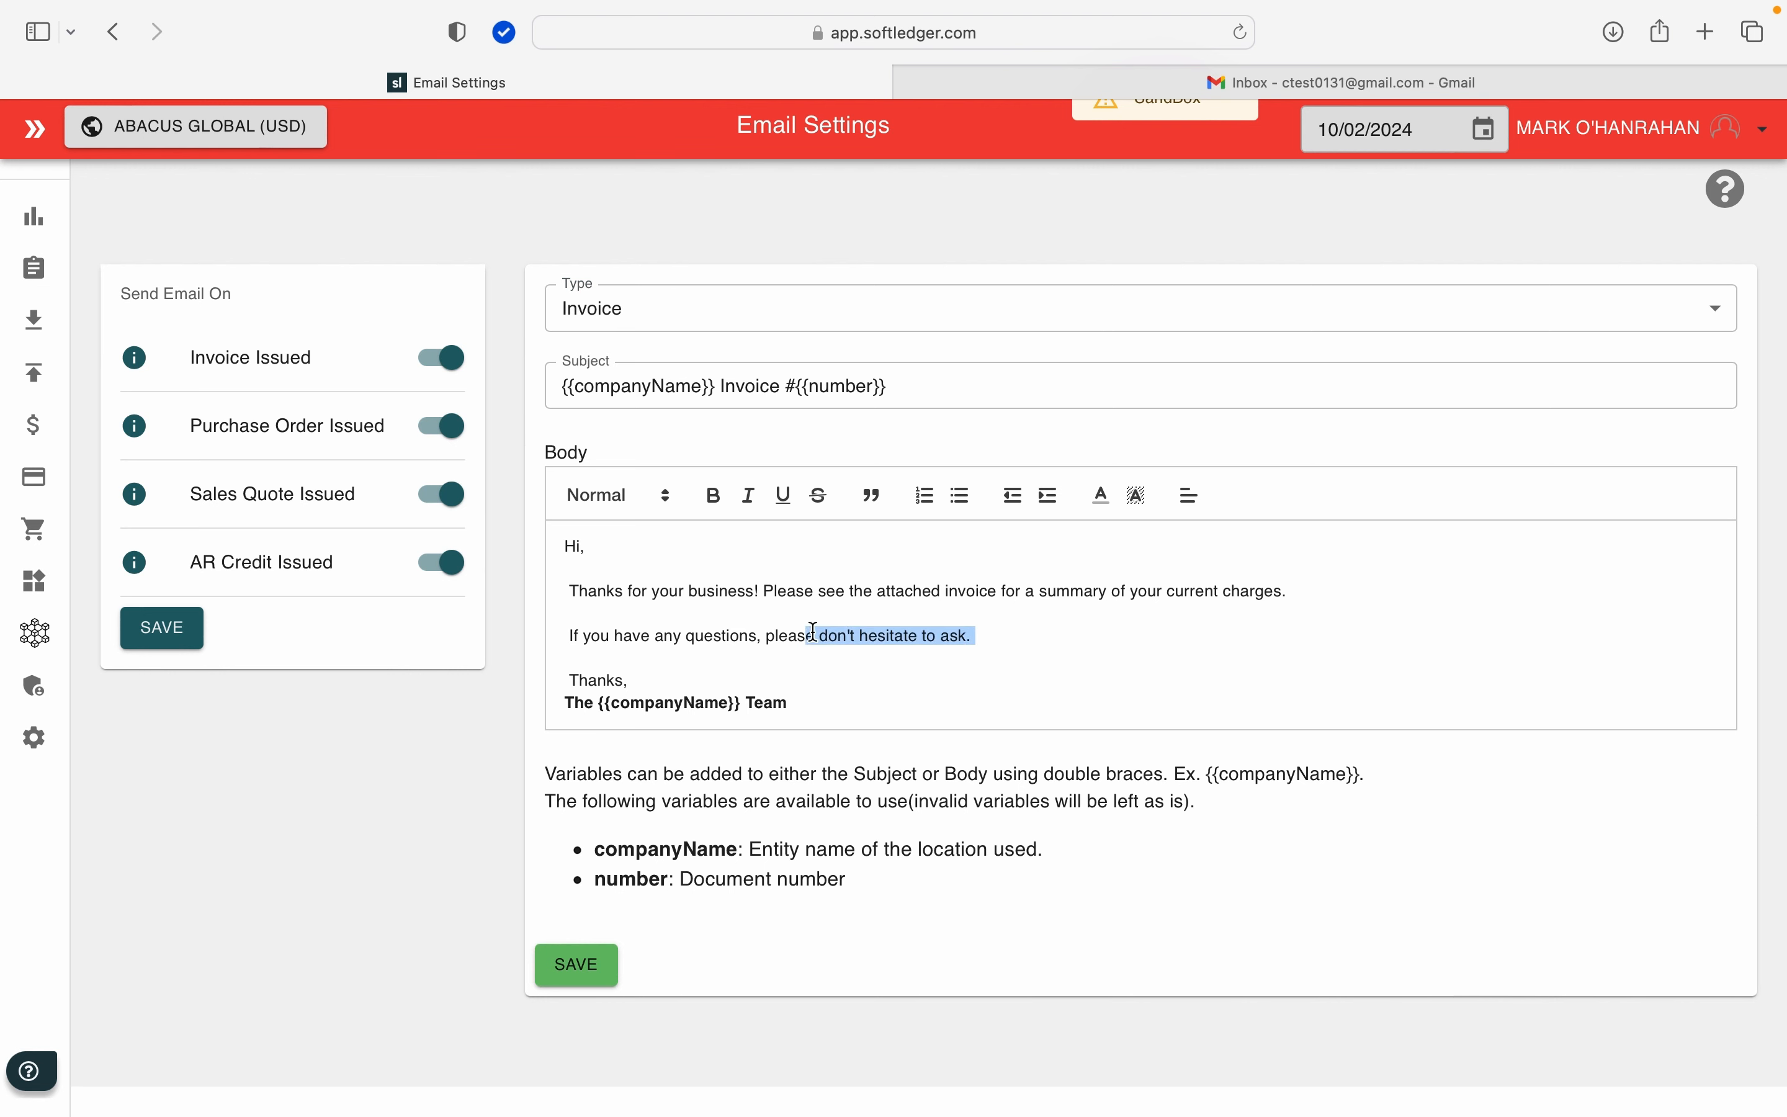
text(contac)
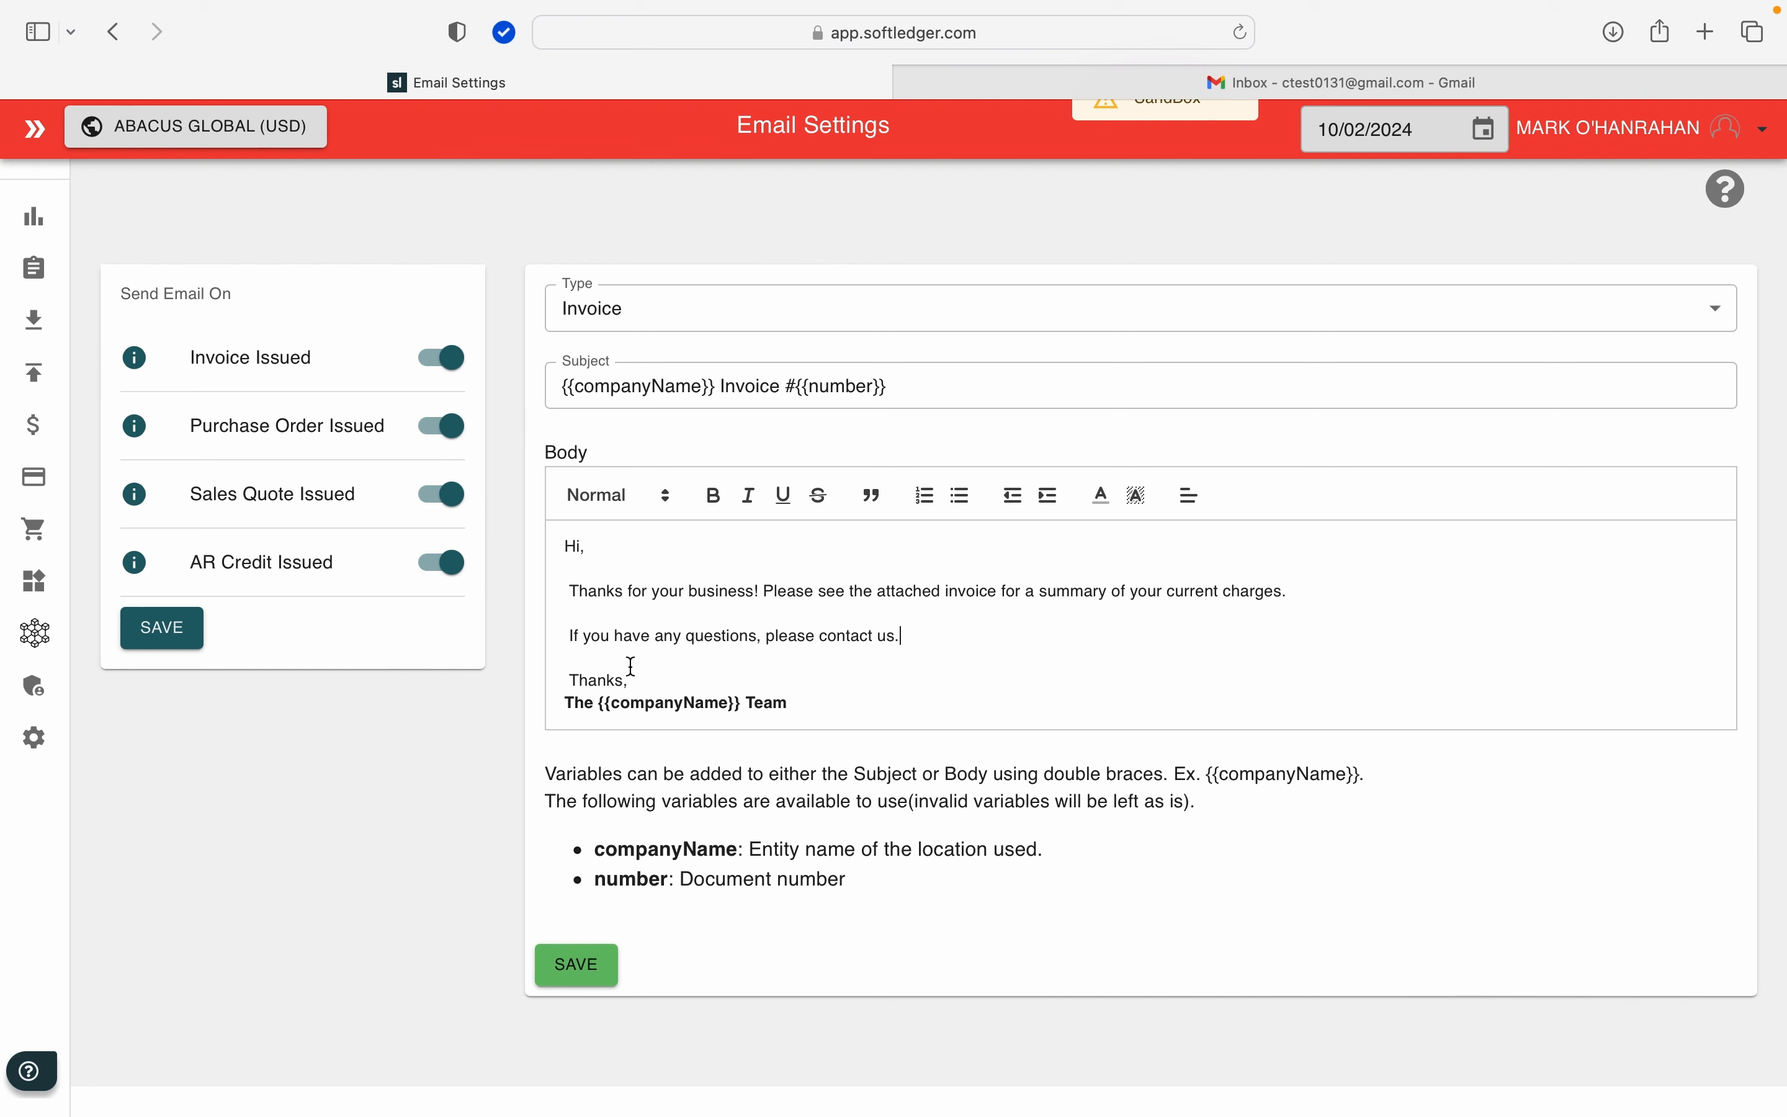
Step: Change the Invoice email's sign-off line to "Many thanks," and save the email template
drag(637, 675, 551, 671)
text(Many thanks)
click(582, 974)
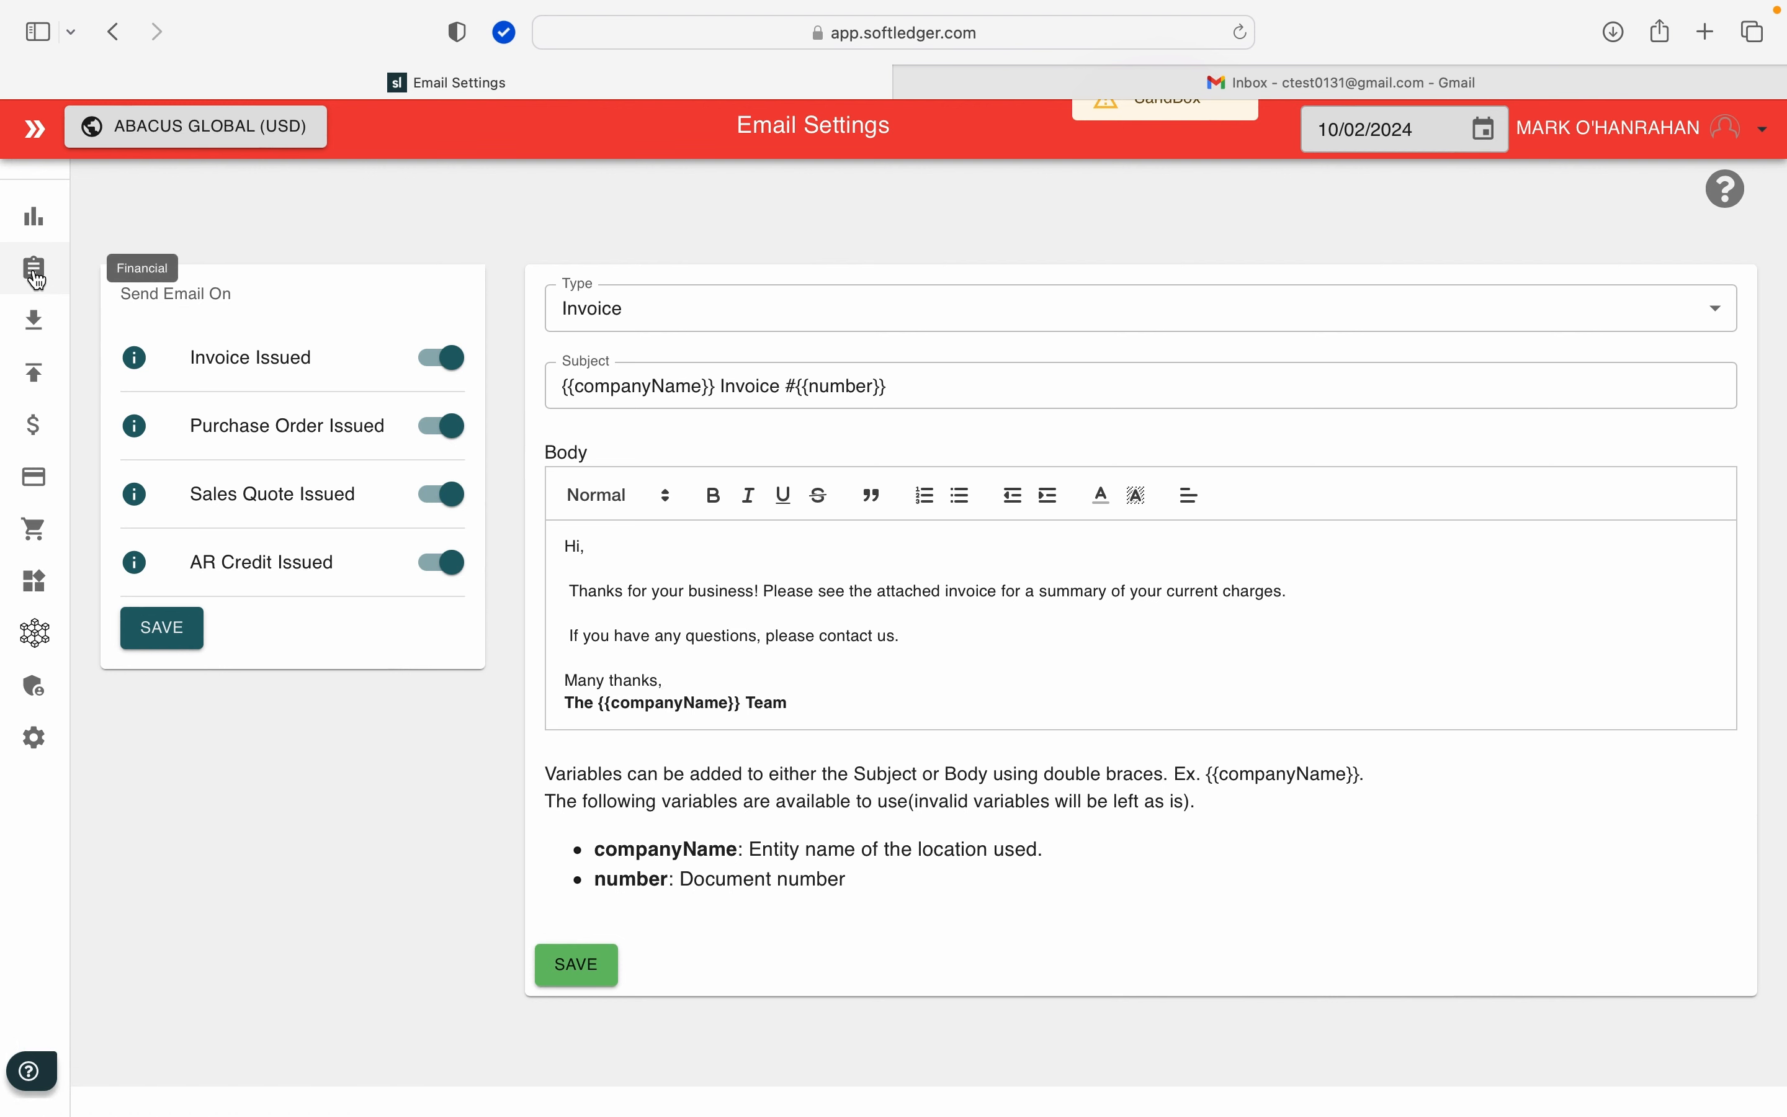
Step: Open the Accounts Receivable customer list to check the email address set for US Customer
click(35, 338)
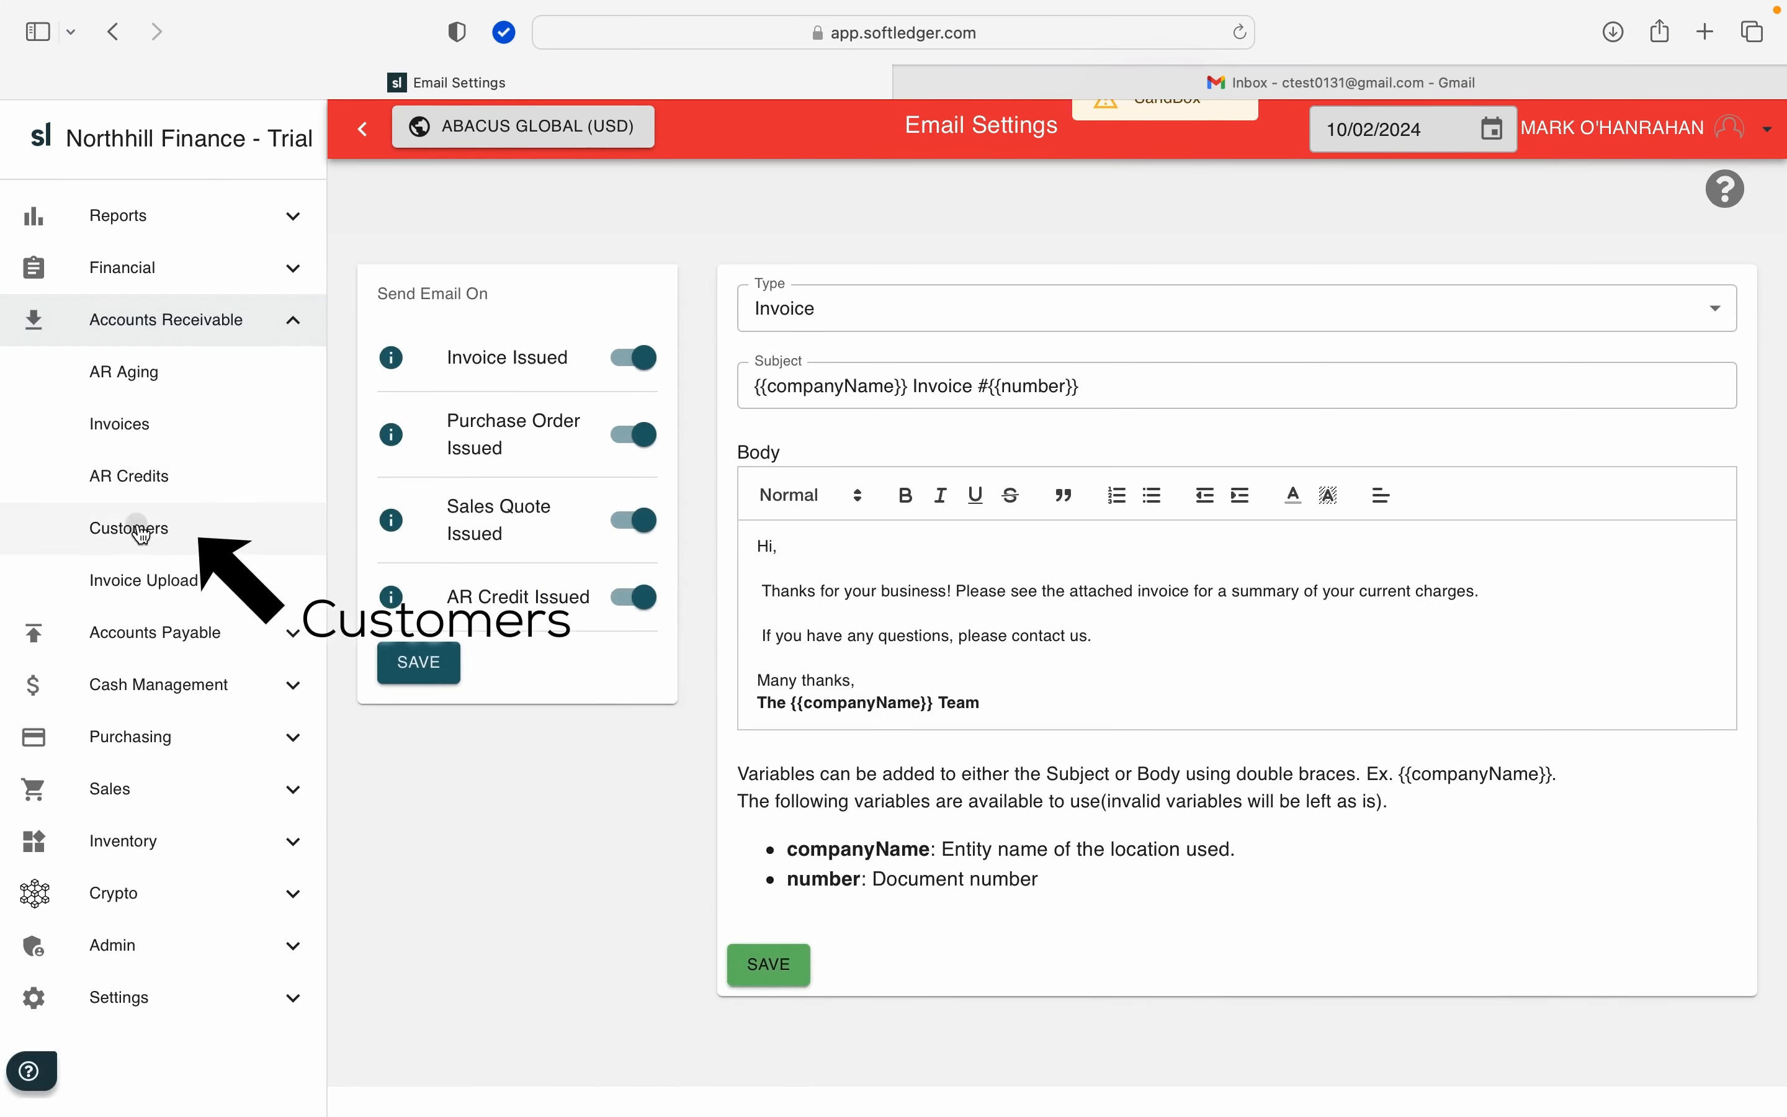
click(142, 536)
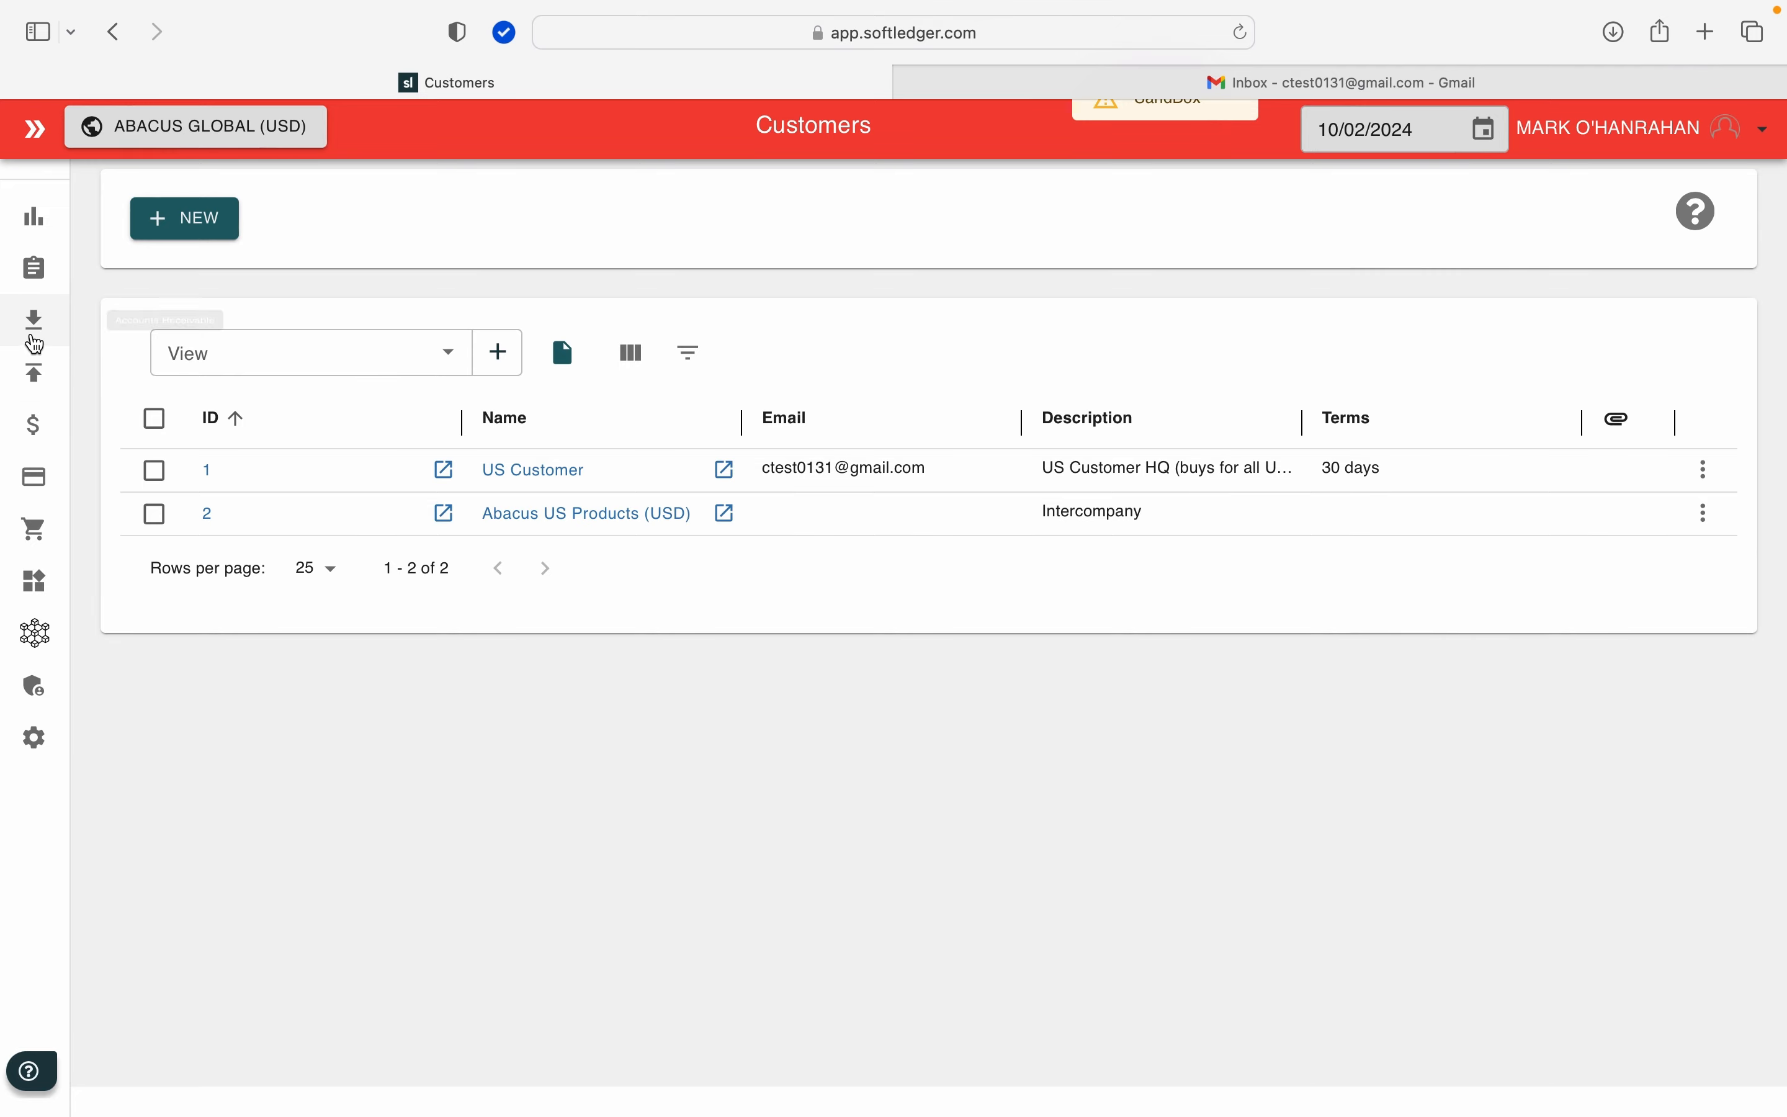
Step: Issue the Abacus Global invoice with reference 100A from the Accounts Receivable invoice list
click(34, 343)
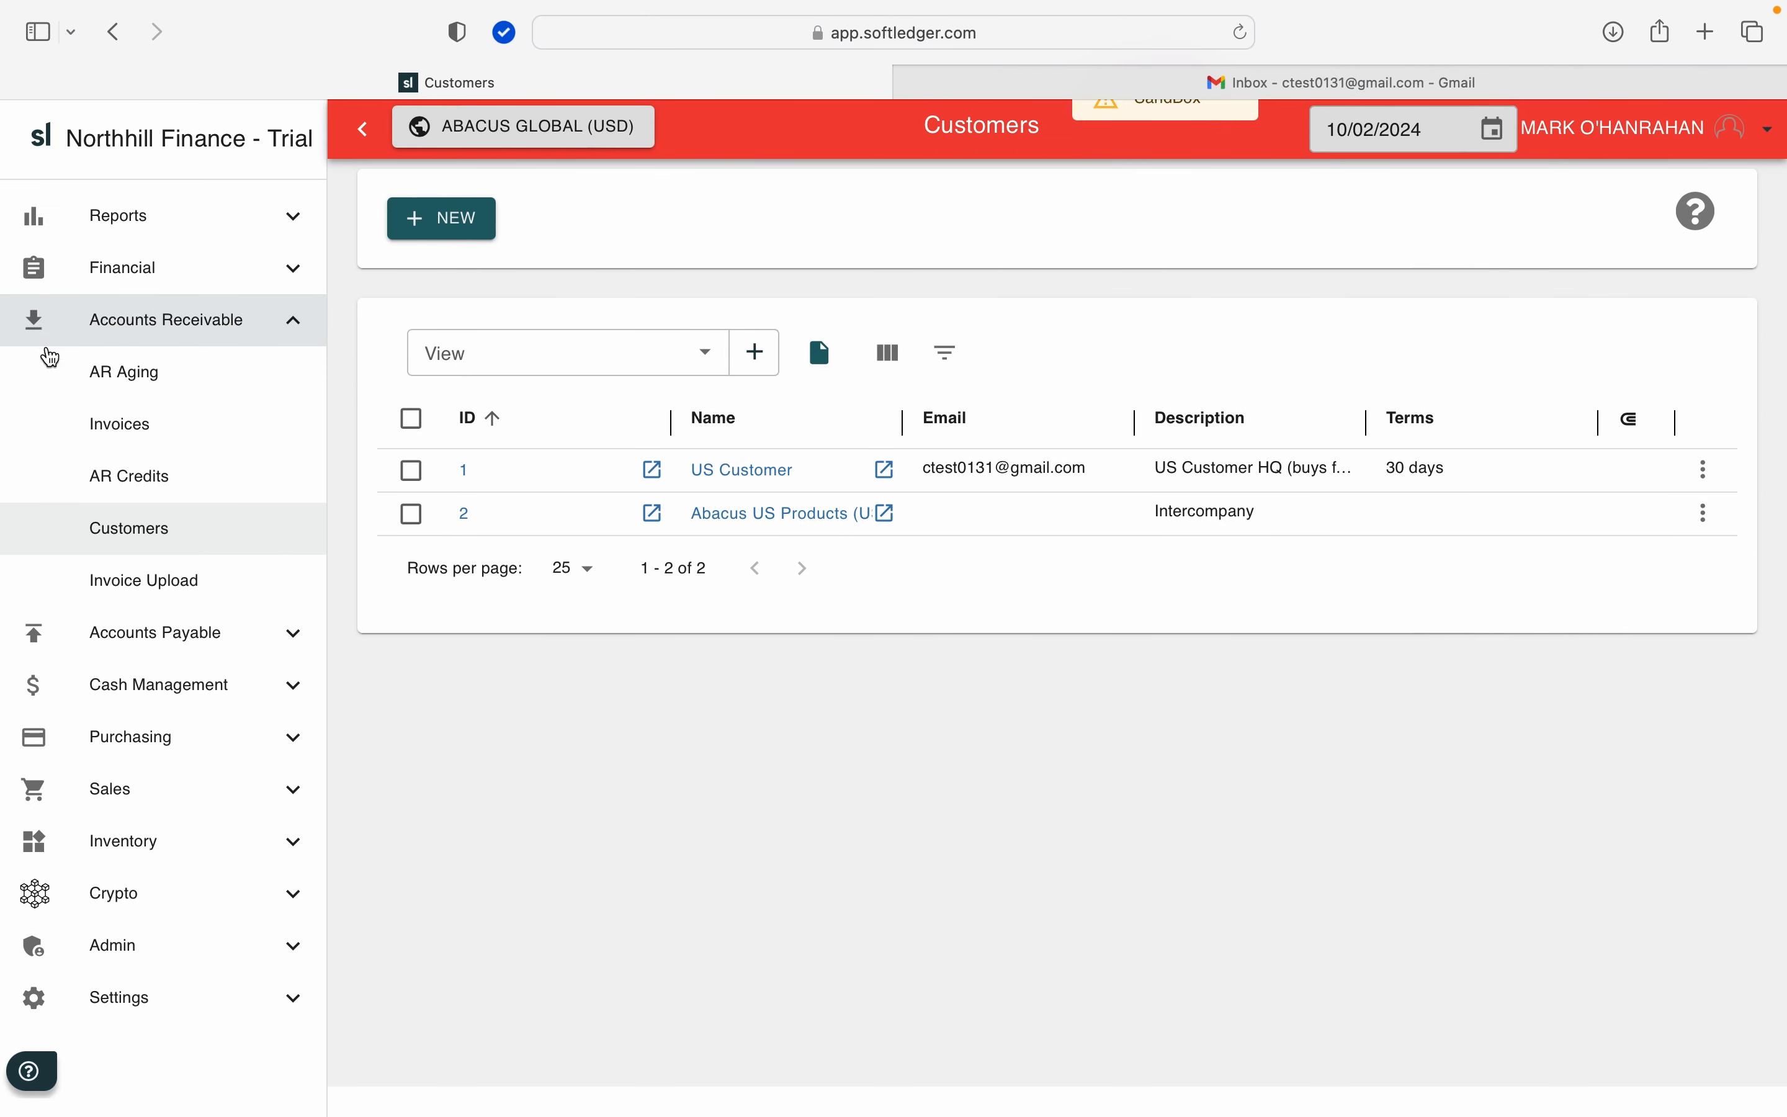
click(90, 420)
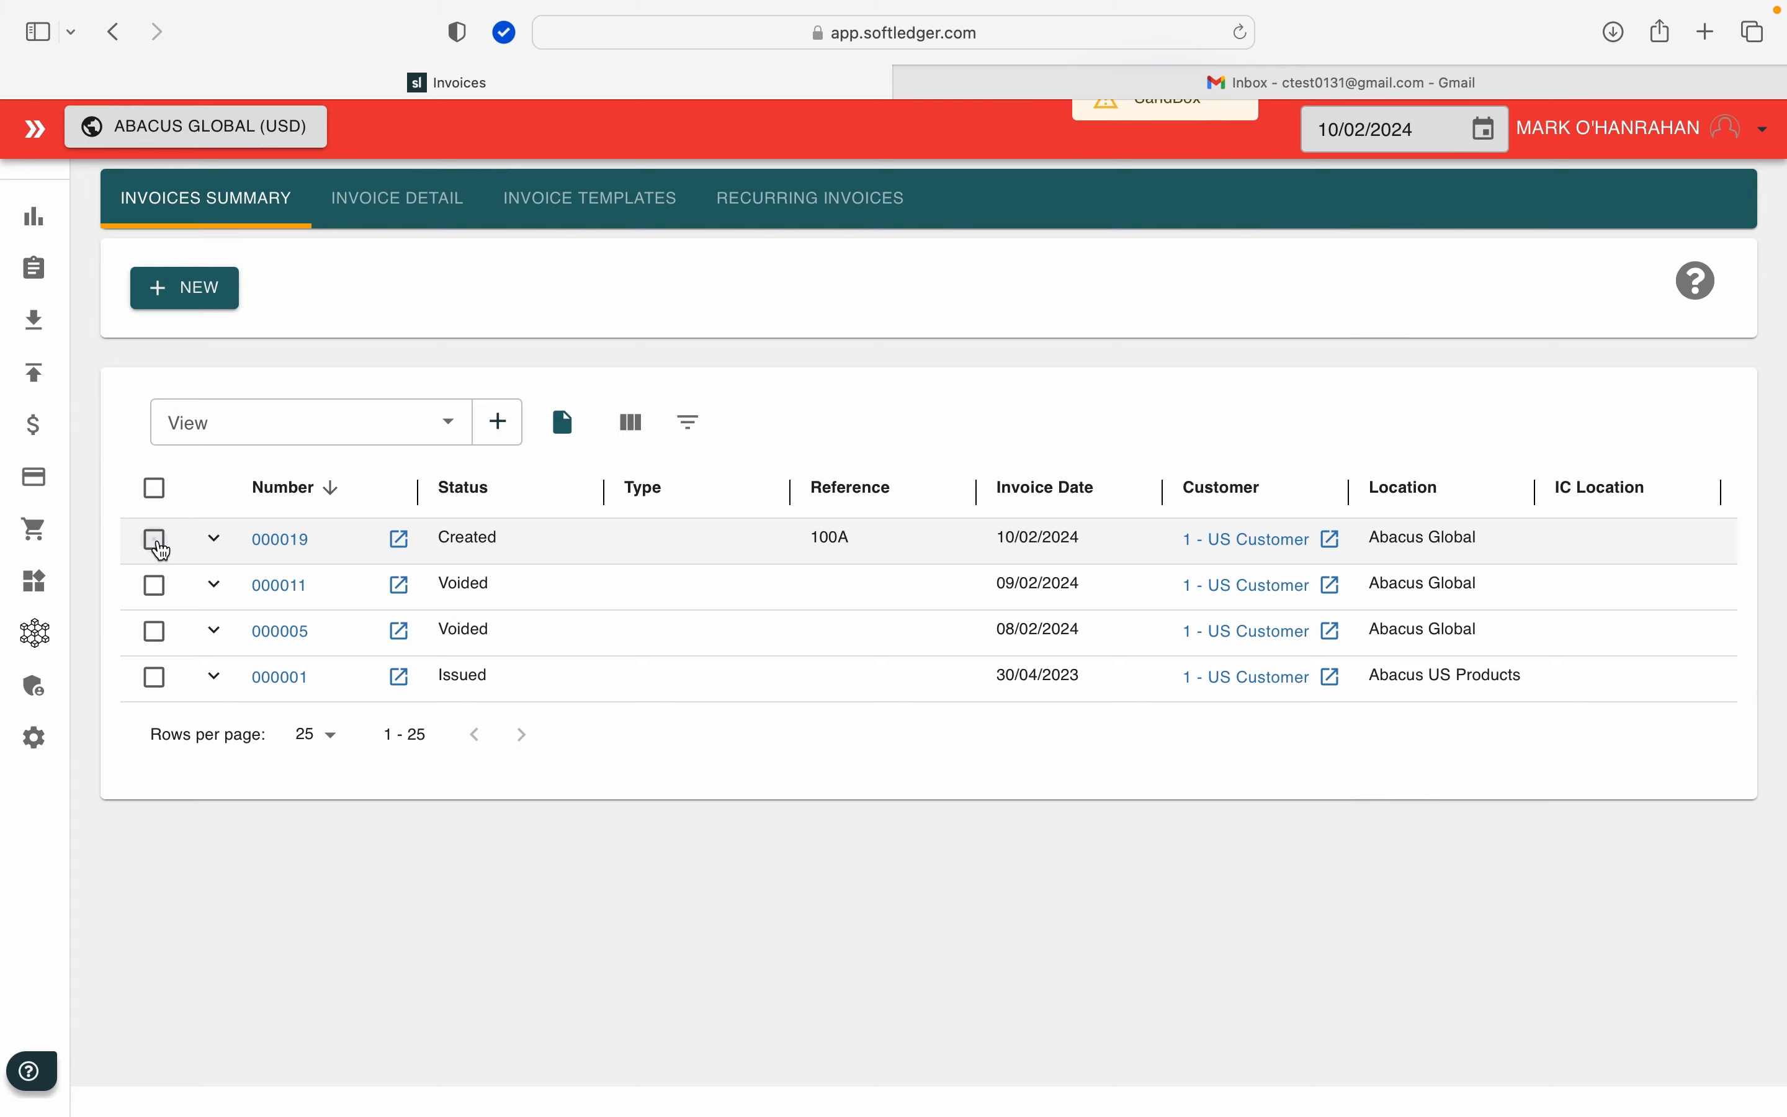
click(156, 547)
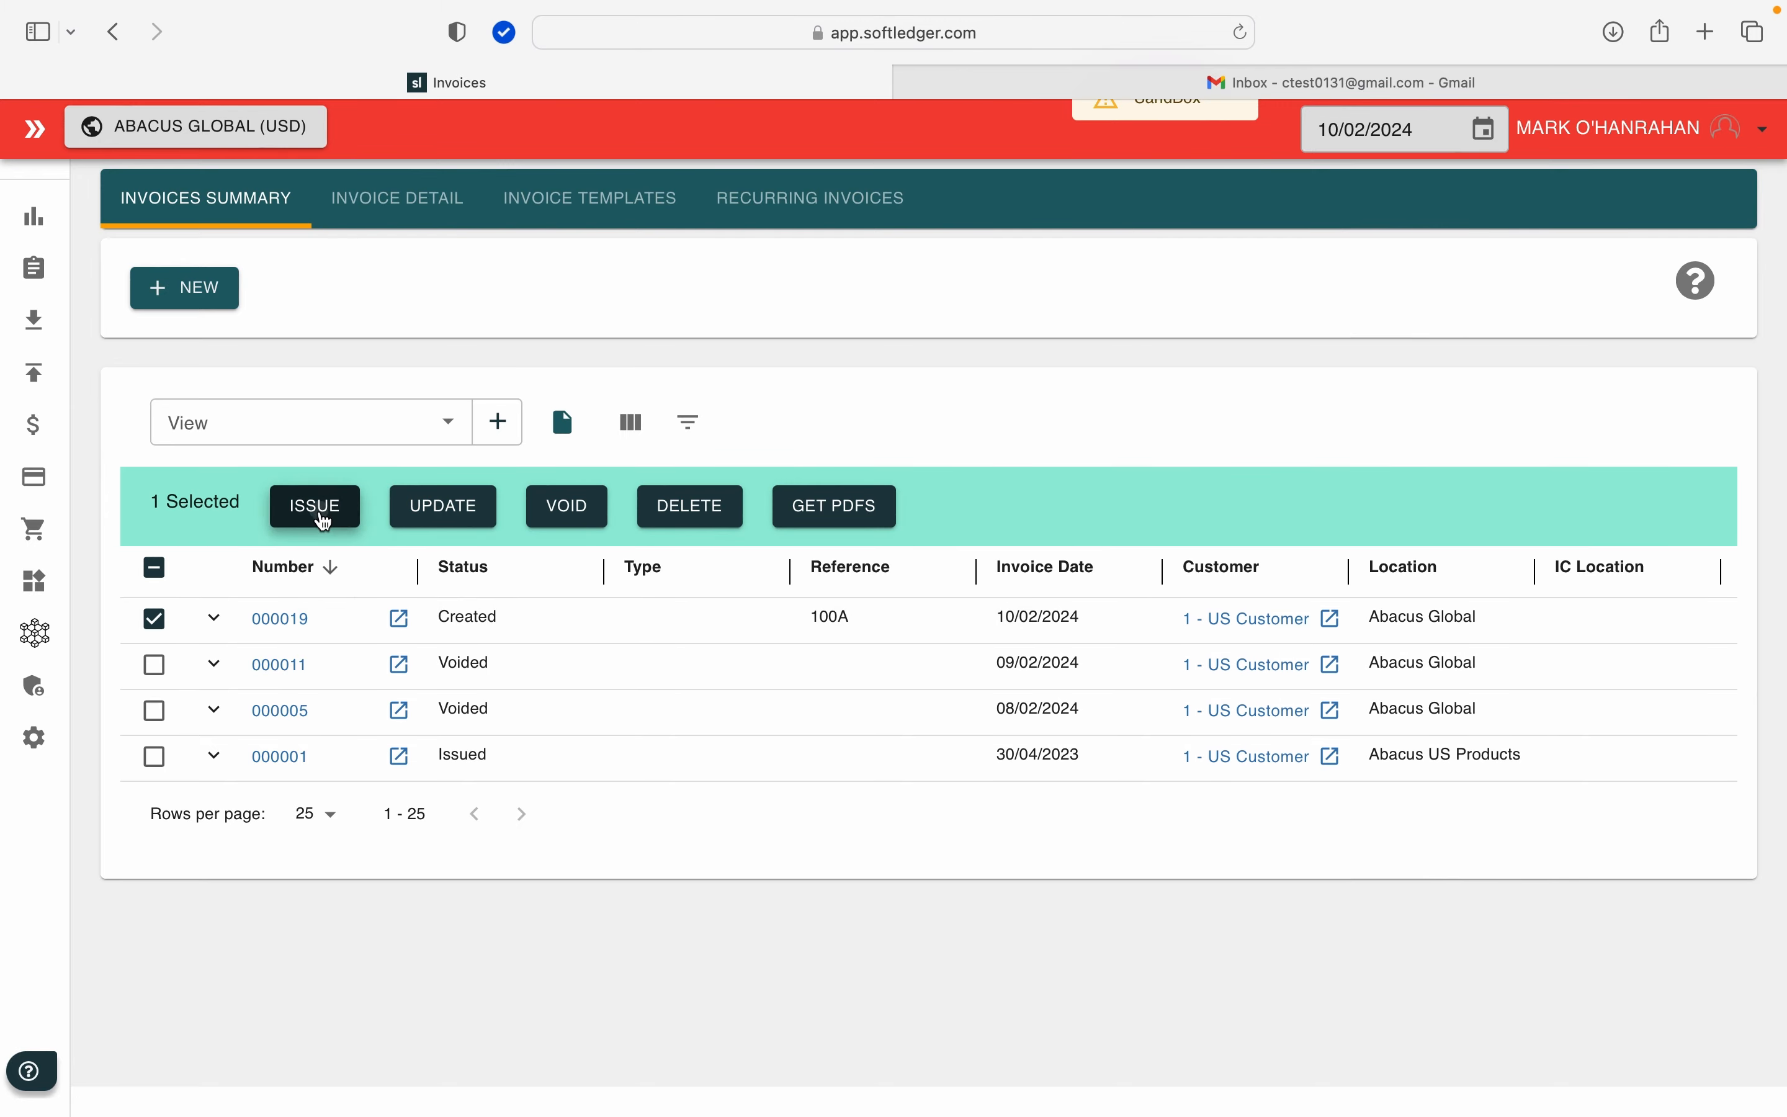
click(329, 508)
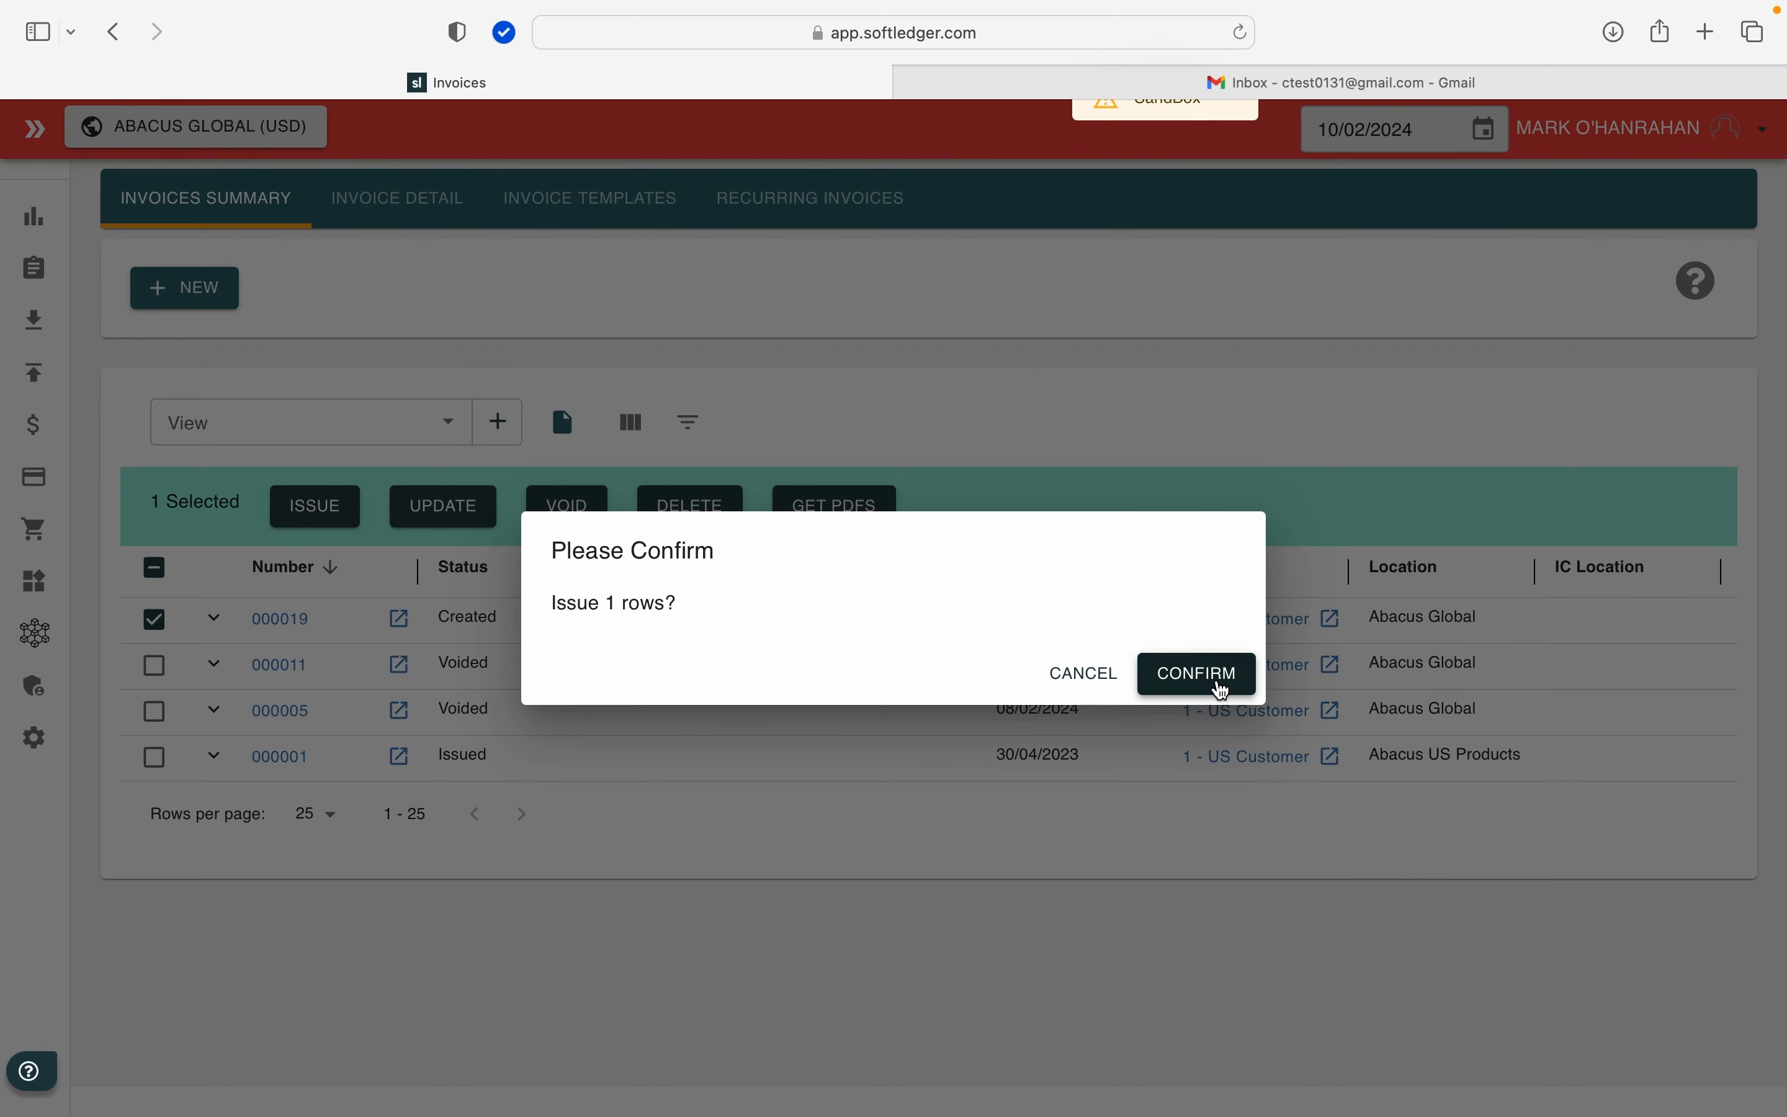
click(1225, 678)
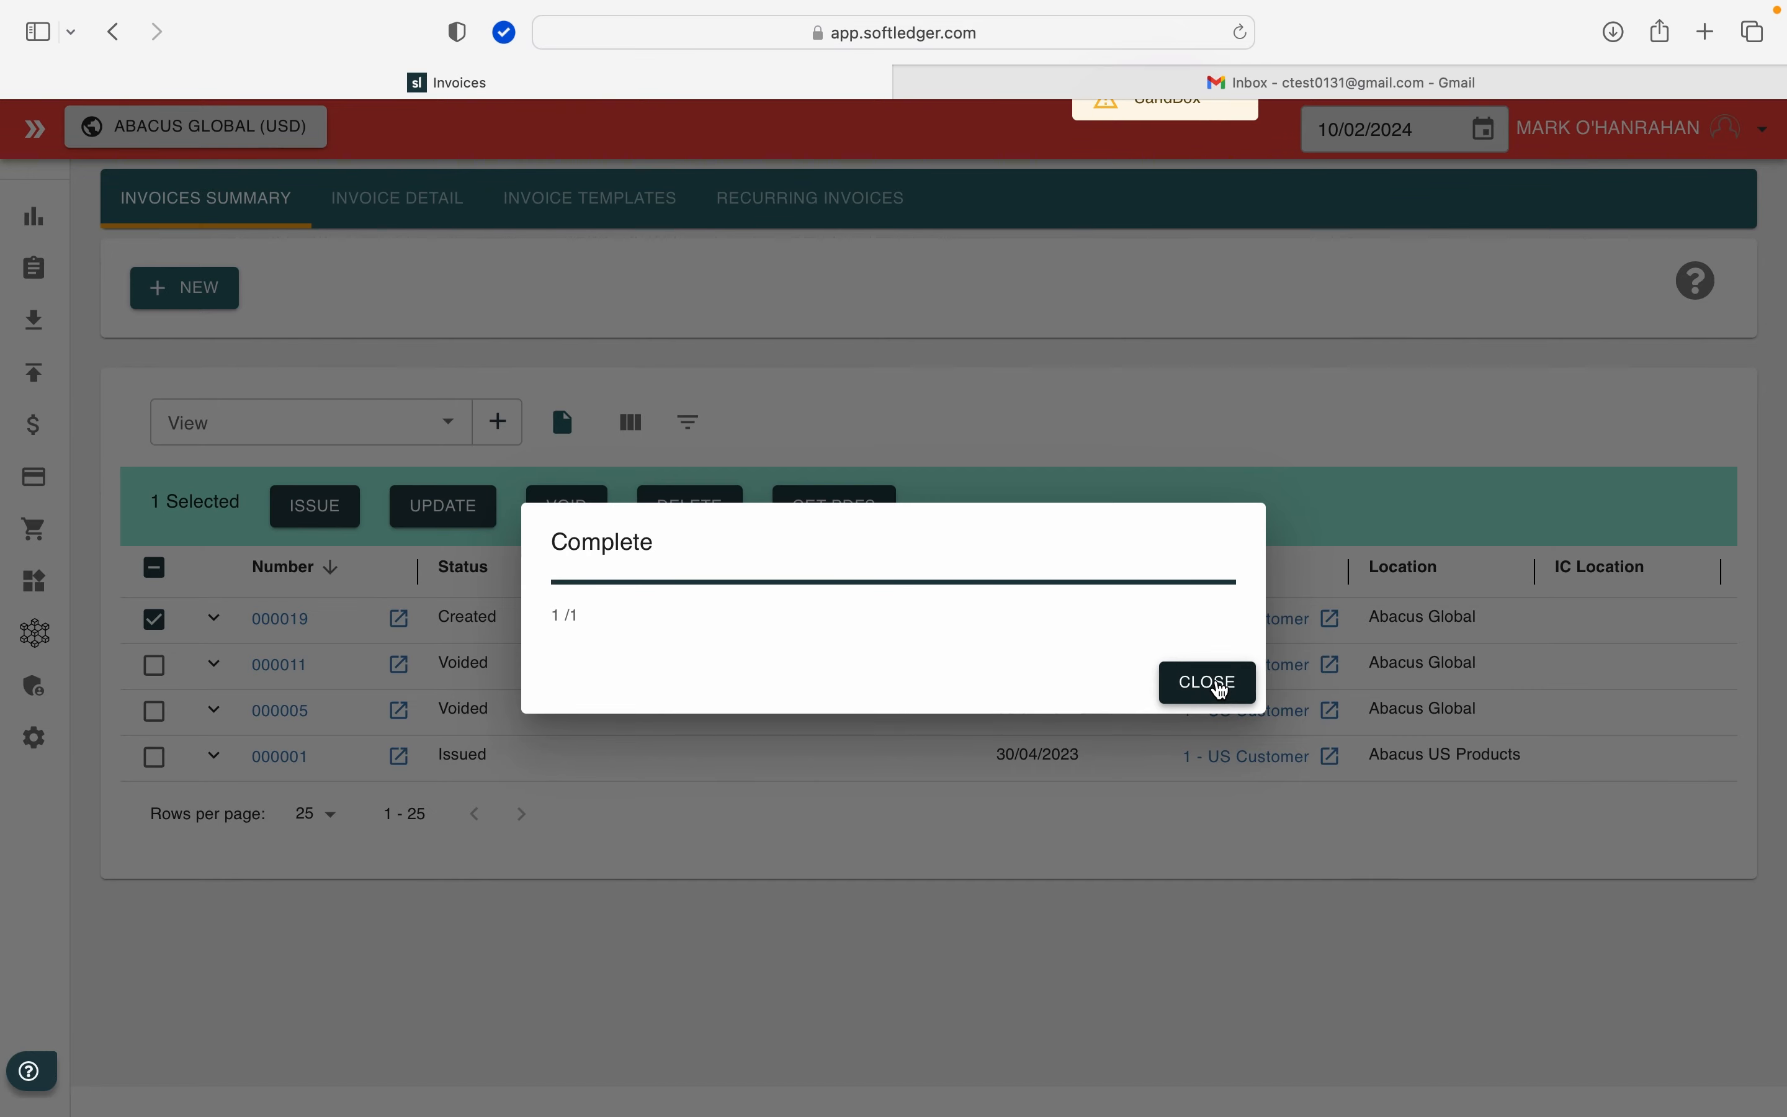
click(1222, 683)
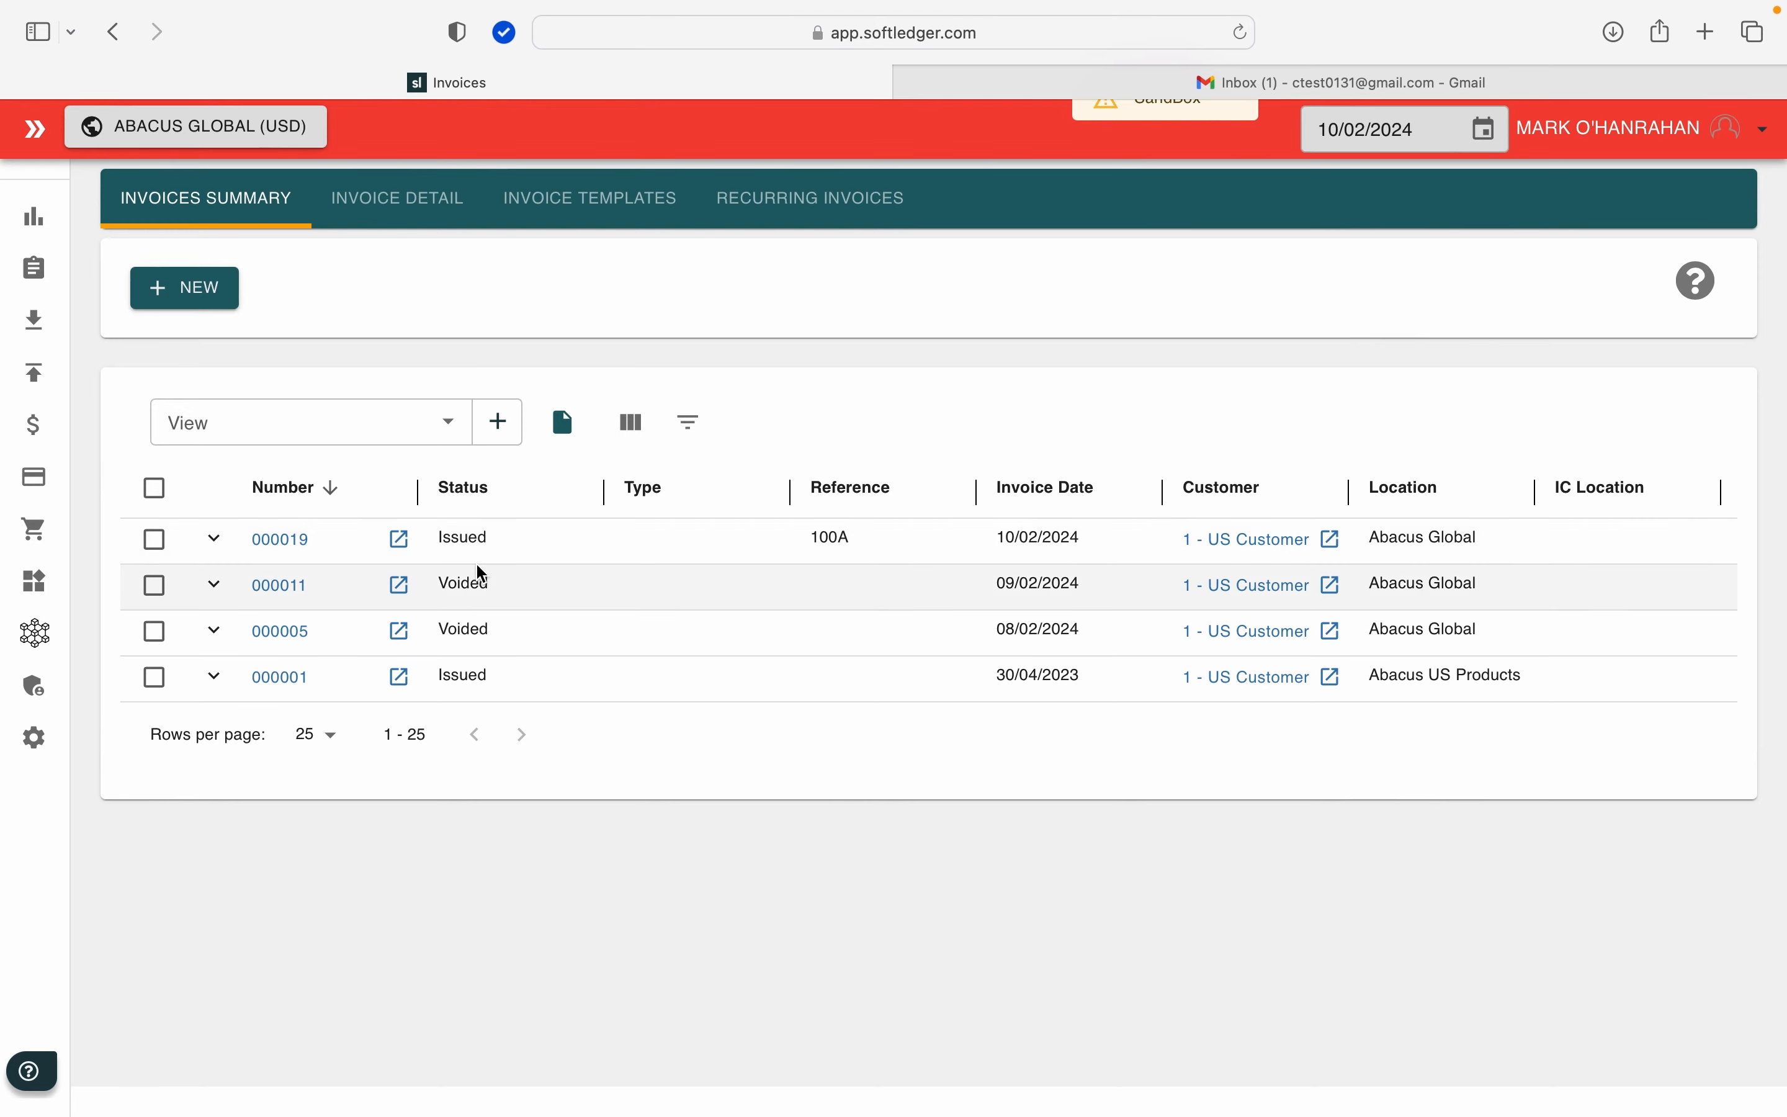
Step: Switch to the Gmail inbox and read the Abacus Global Invoice #19 email
click(1065, 96)
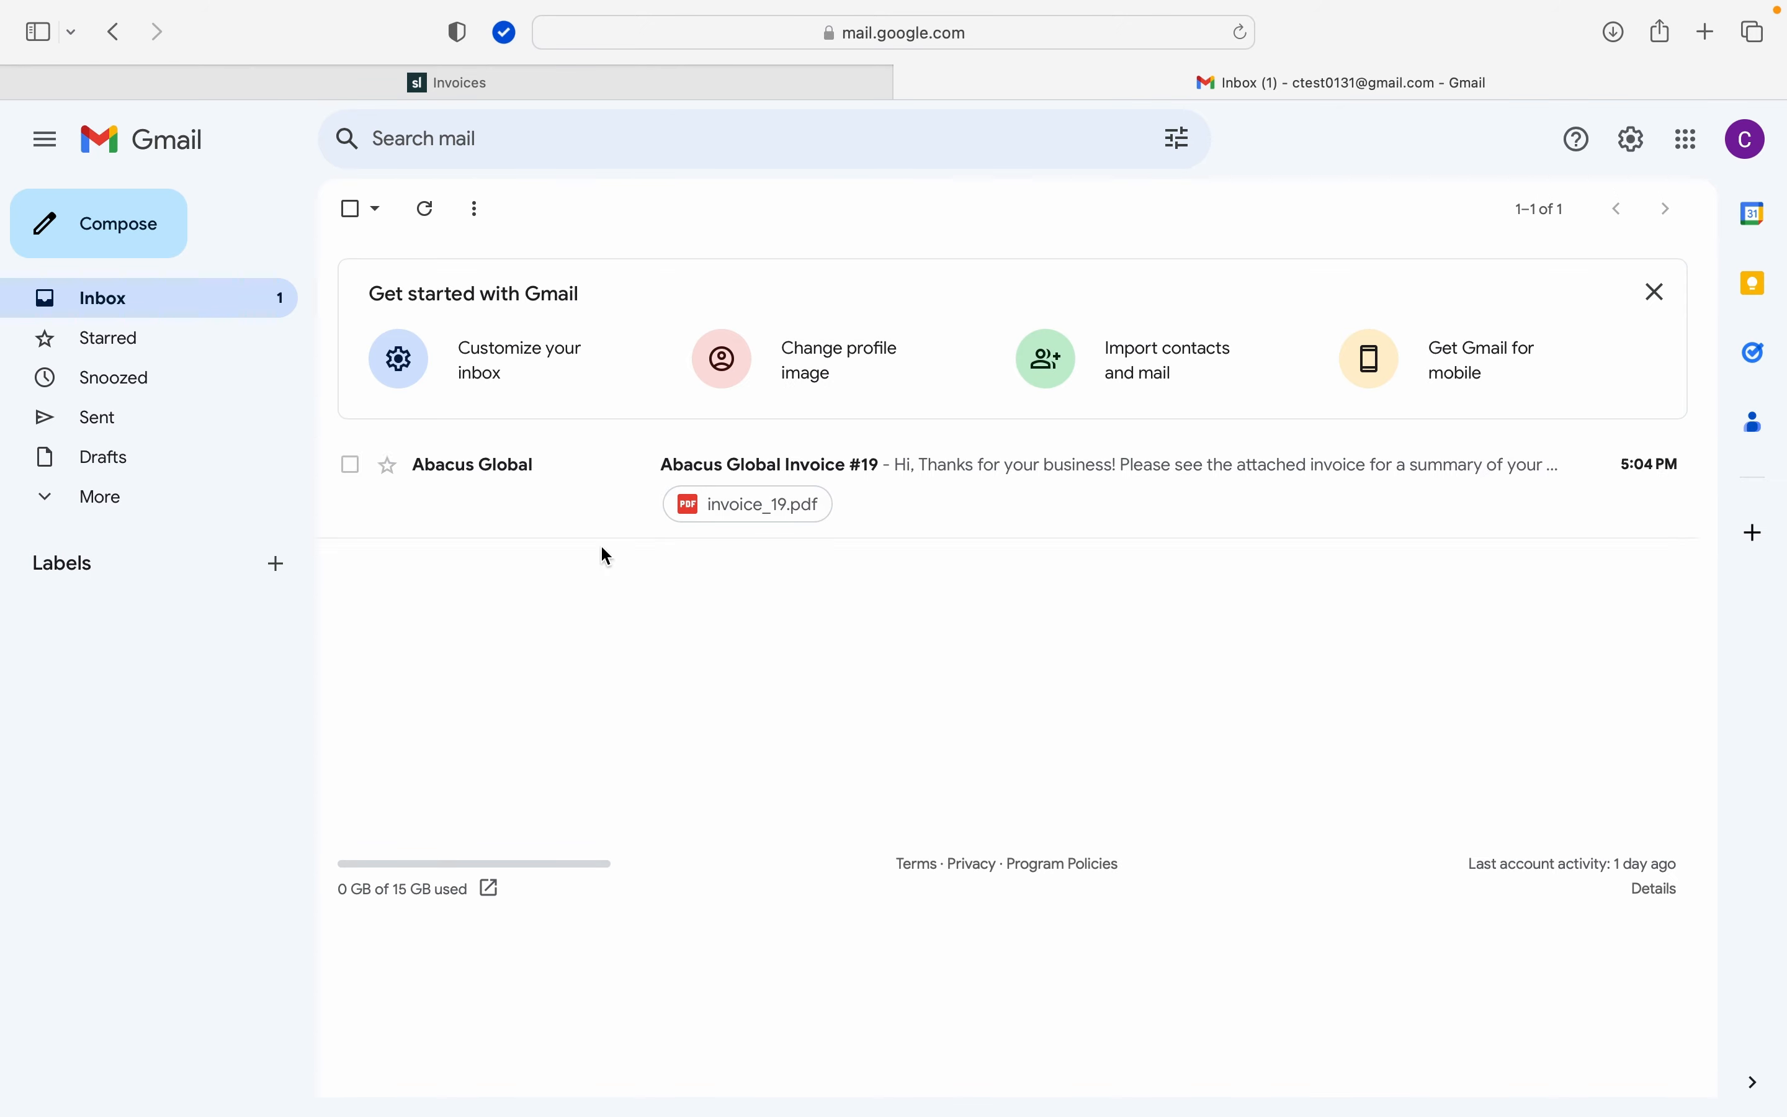
click(554, 525)
scroll(550, 523, down, 1)
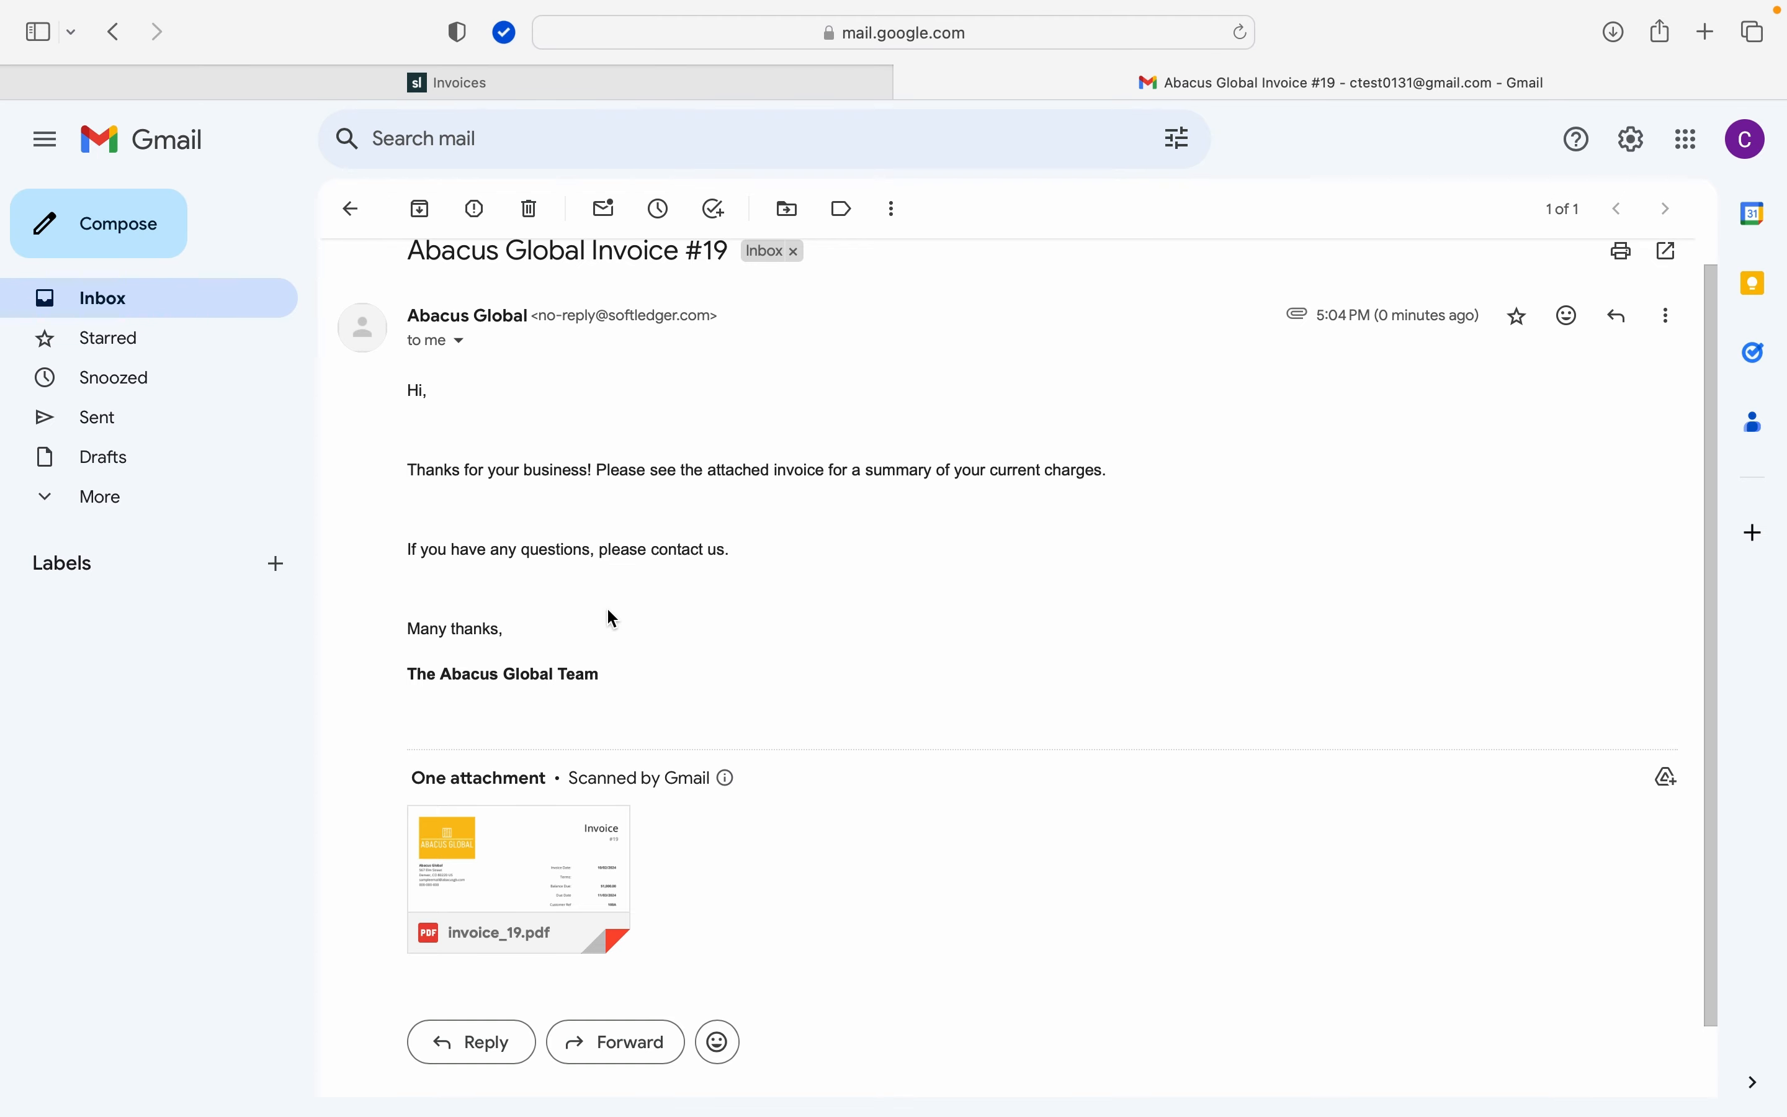
Step: Open the attached invoice_19.pdf and review its logo, invoice details, line items and totals
click(564, 864)
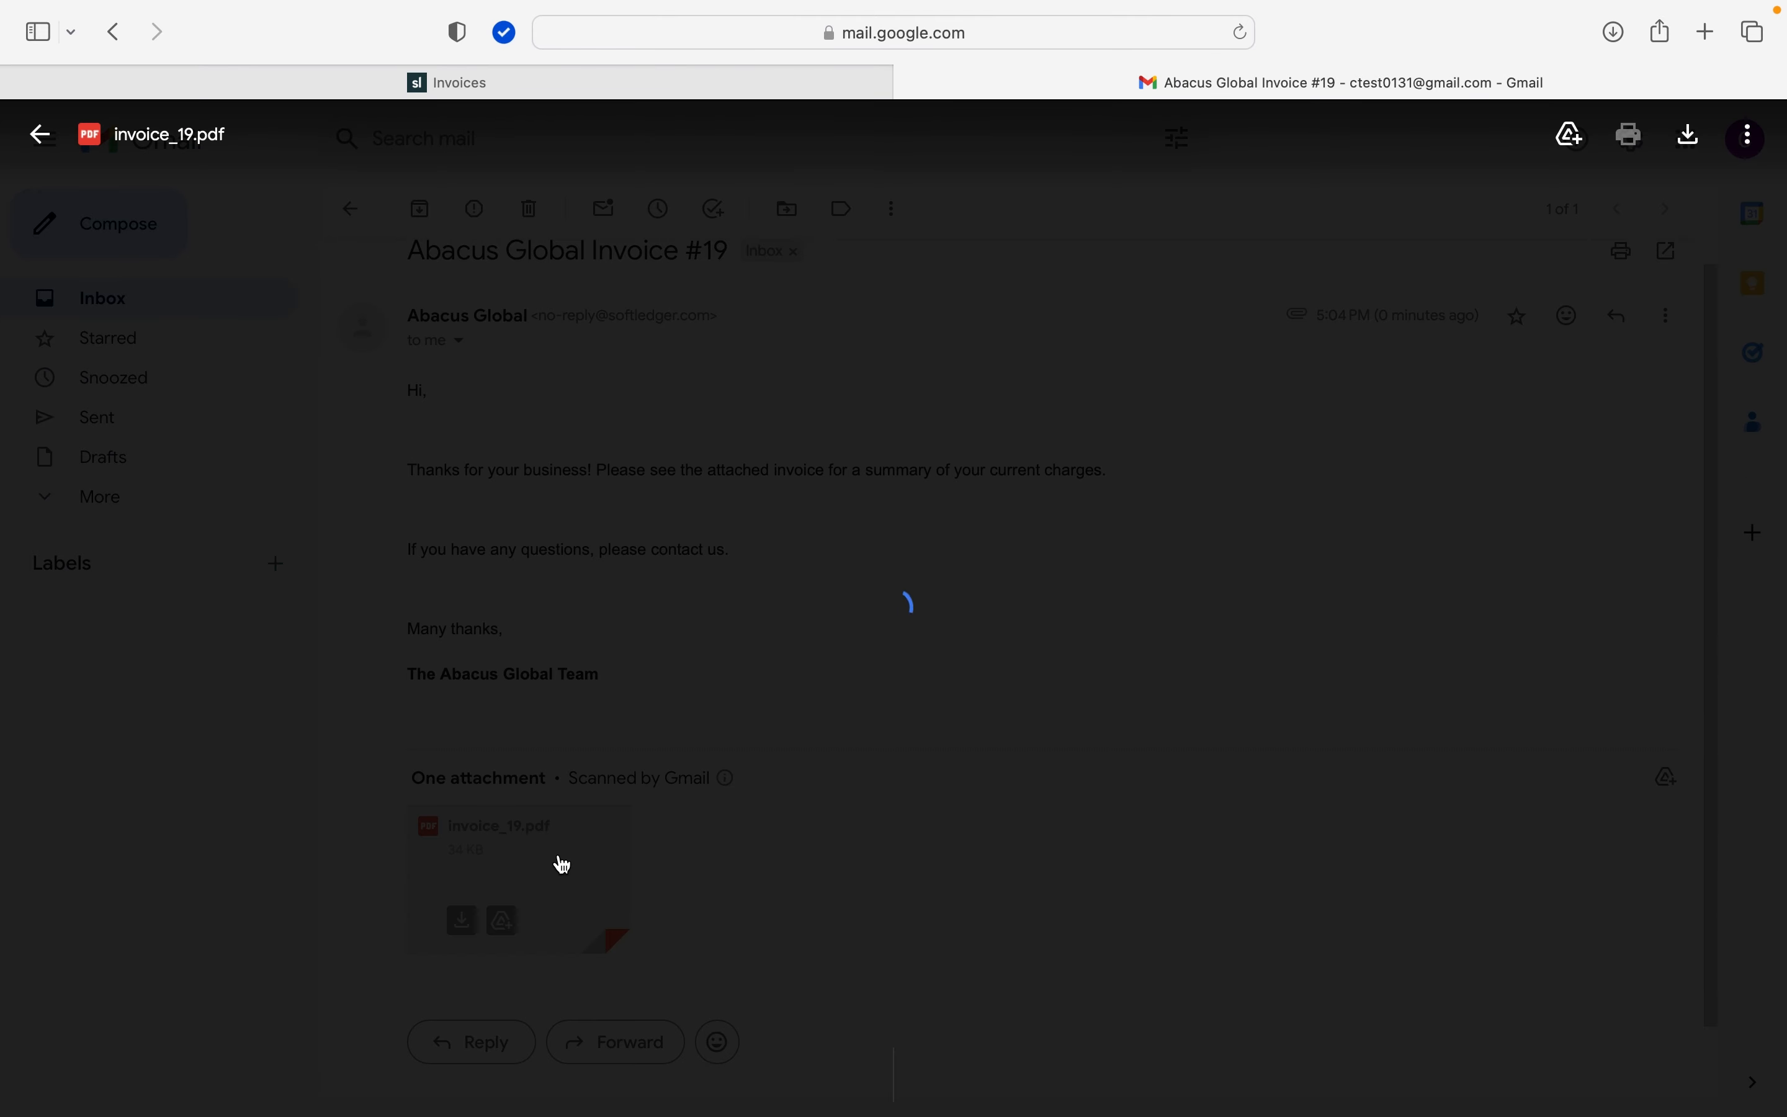
scroll(613, 821, down, 1)
scroll(613, 821, down, 1)
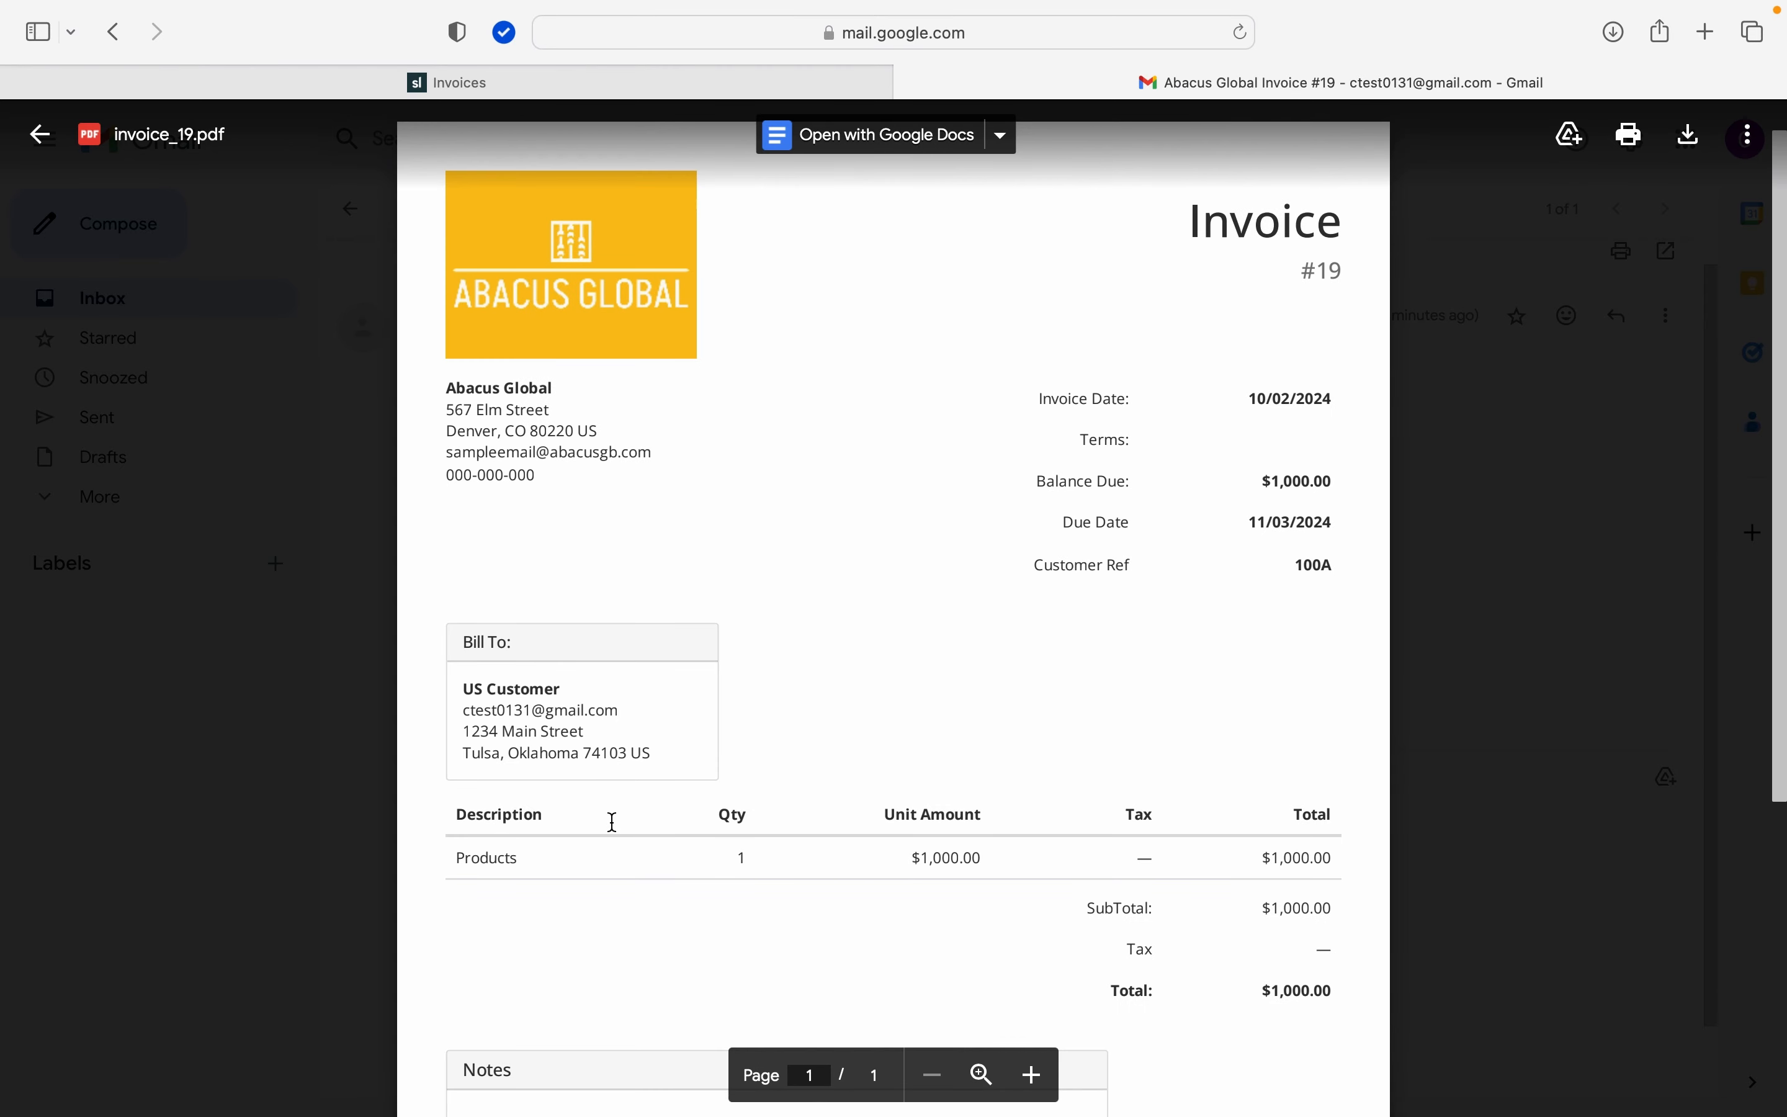
scroll(613, 822, down, 3)
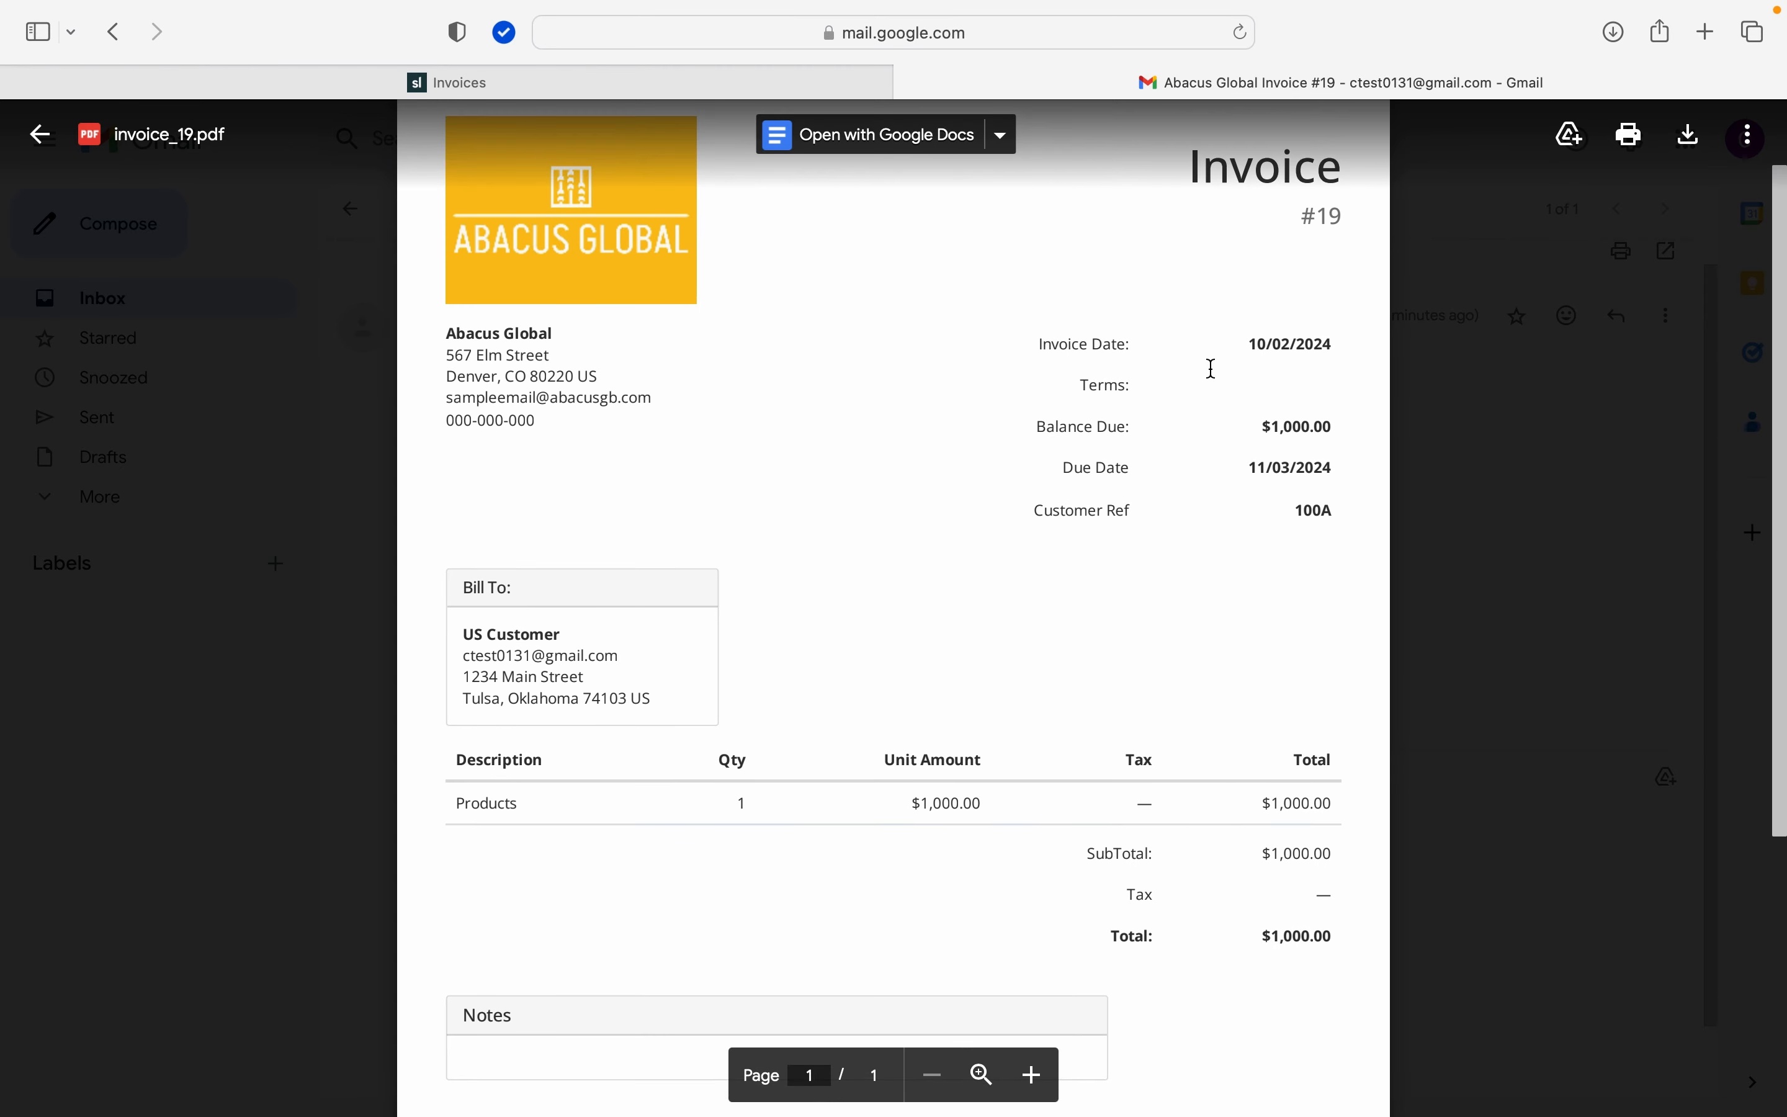
scroll(1127, 512, down, 3)
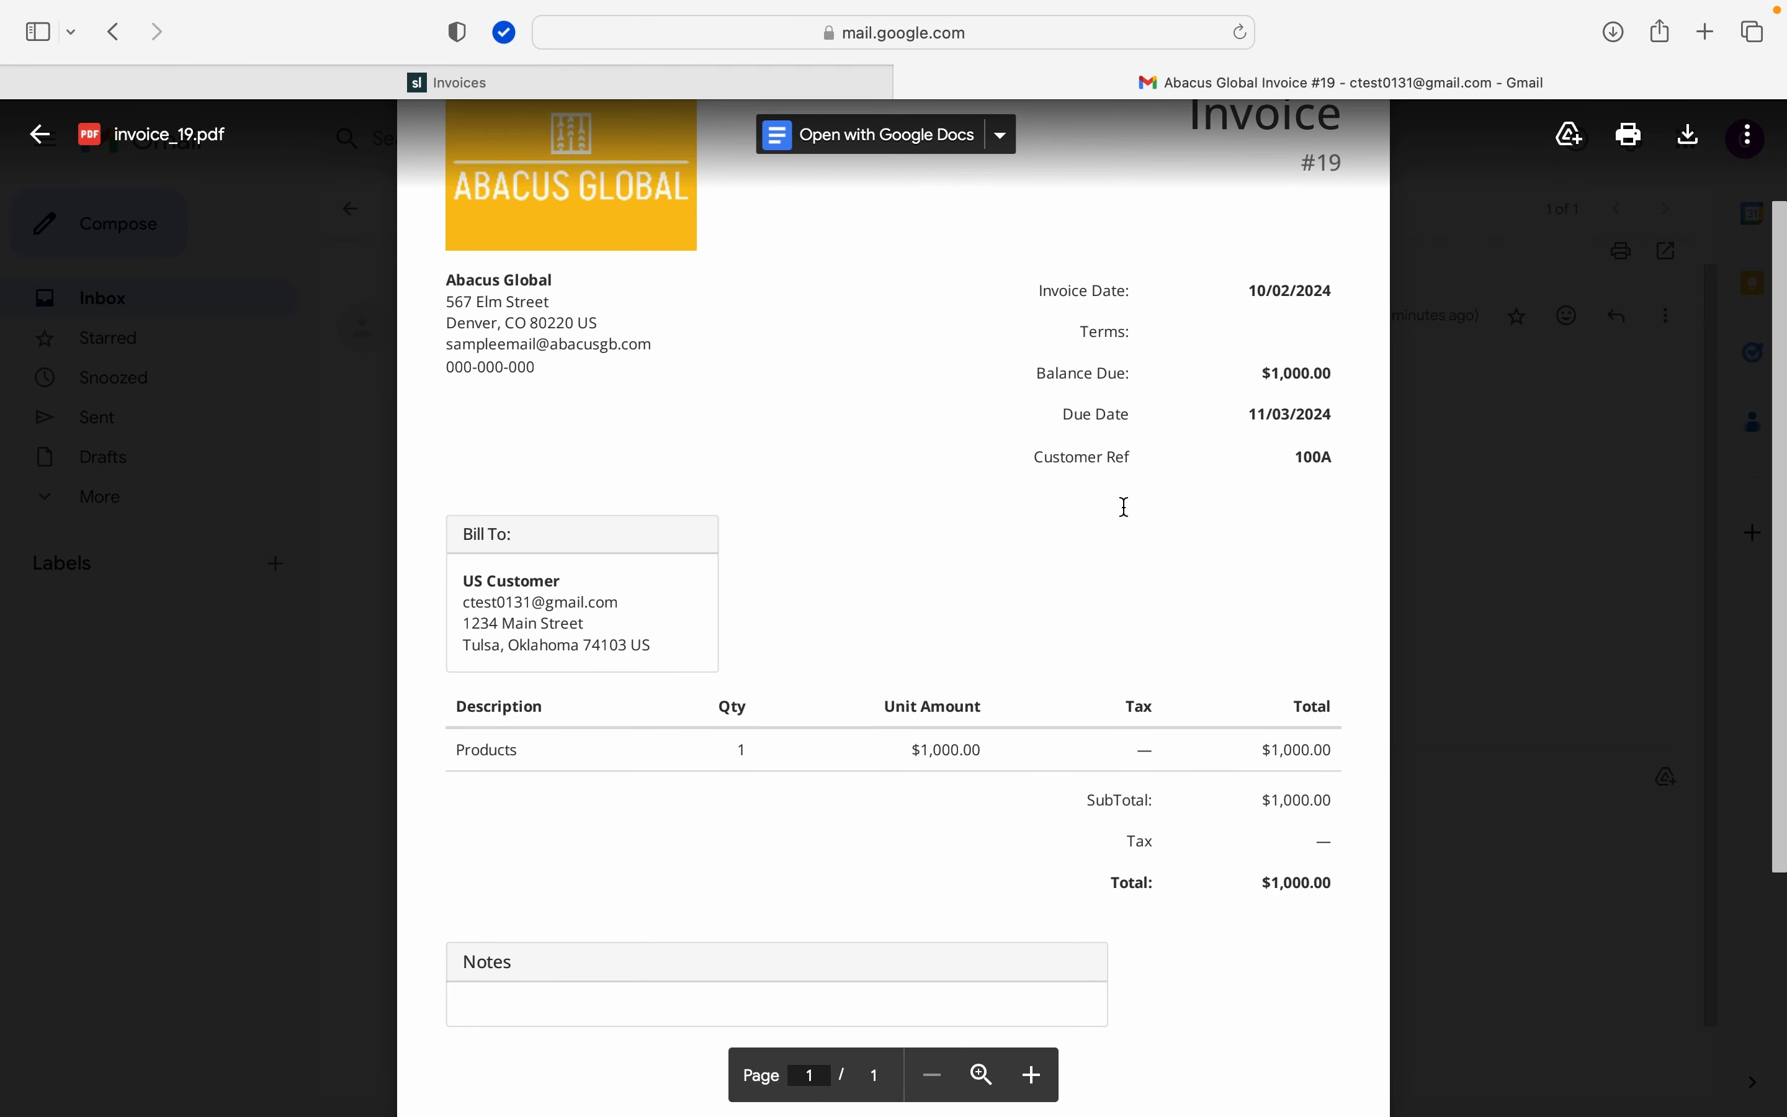
scroll(1126, 506, down, 8)
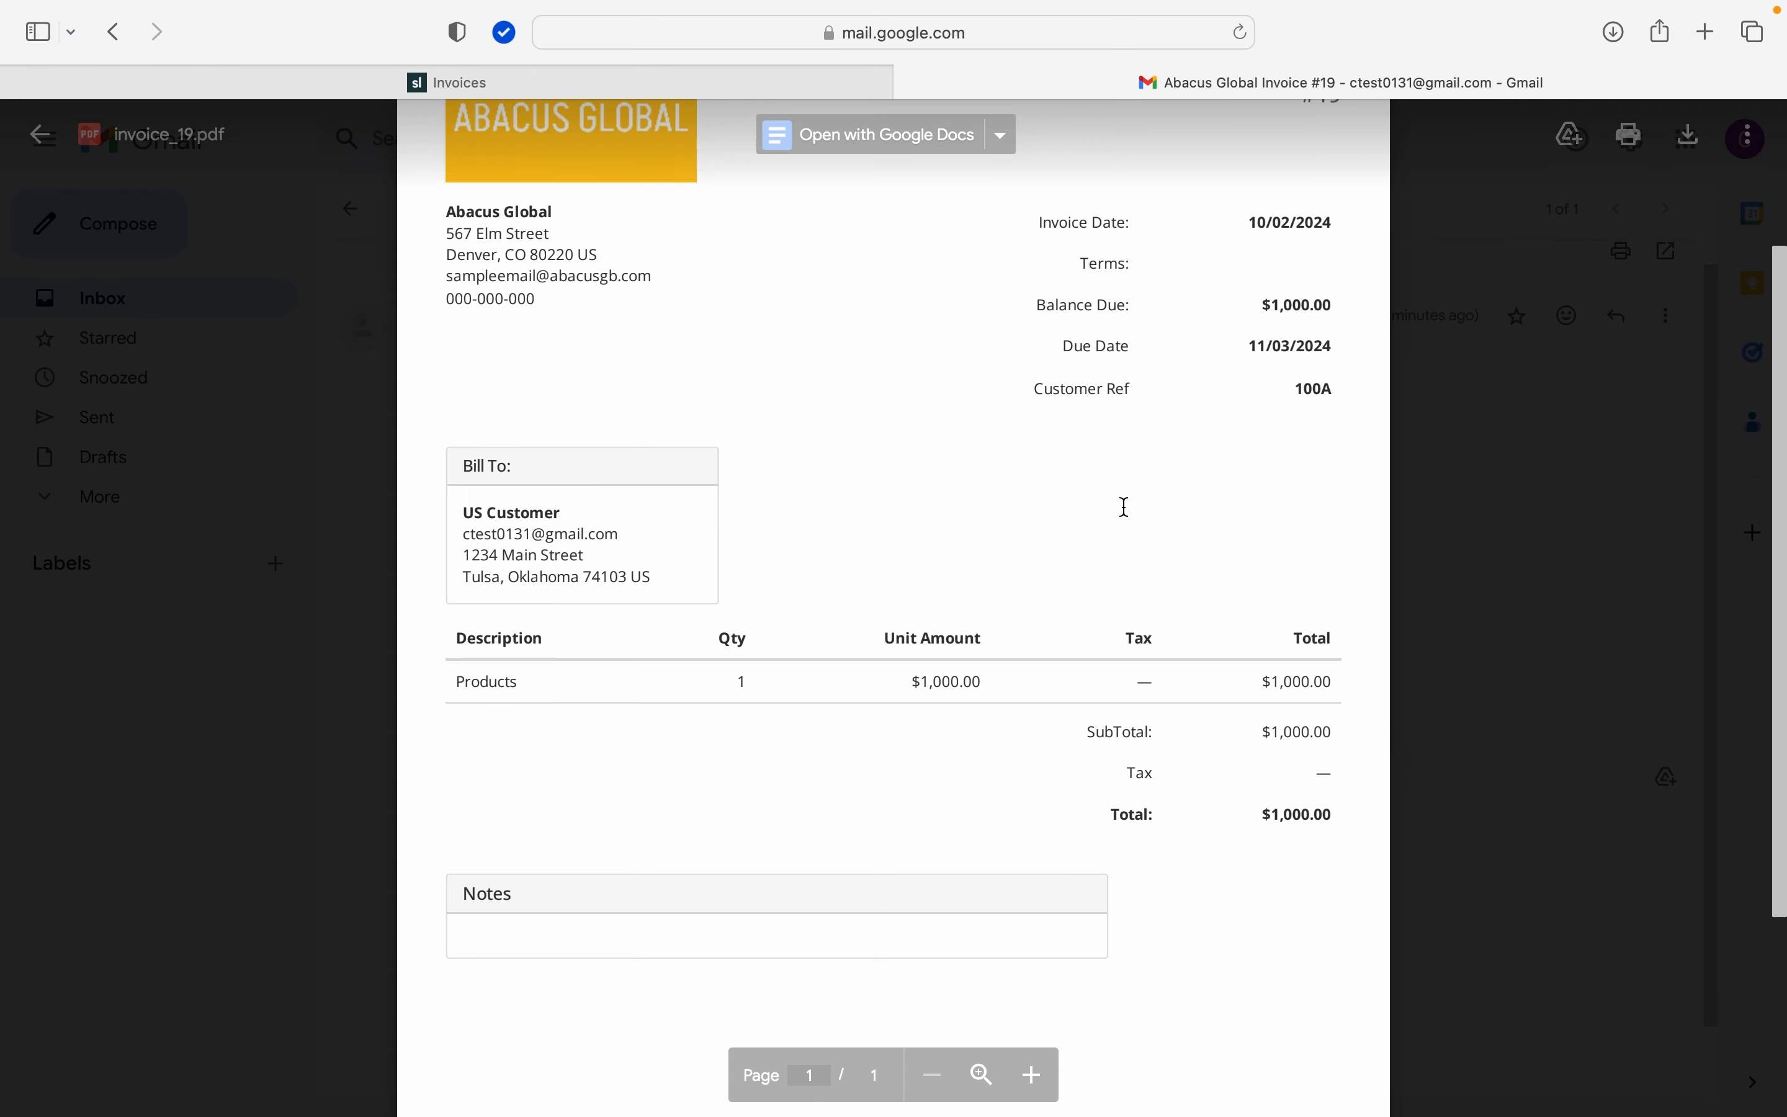
scroll(1126, 506, up, 4)
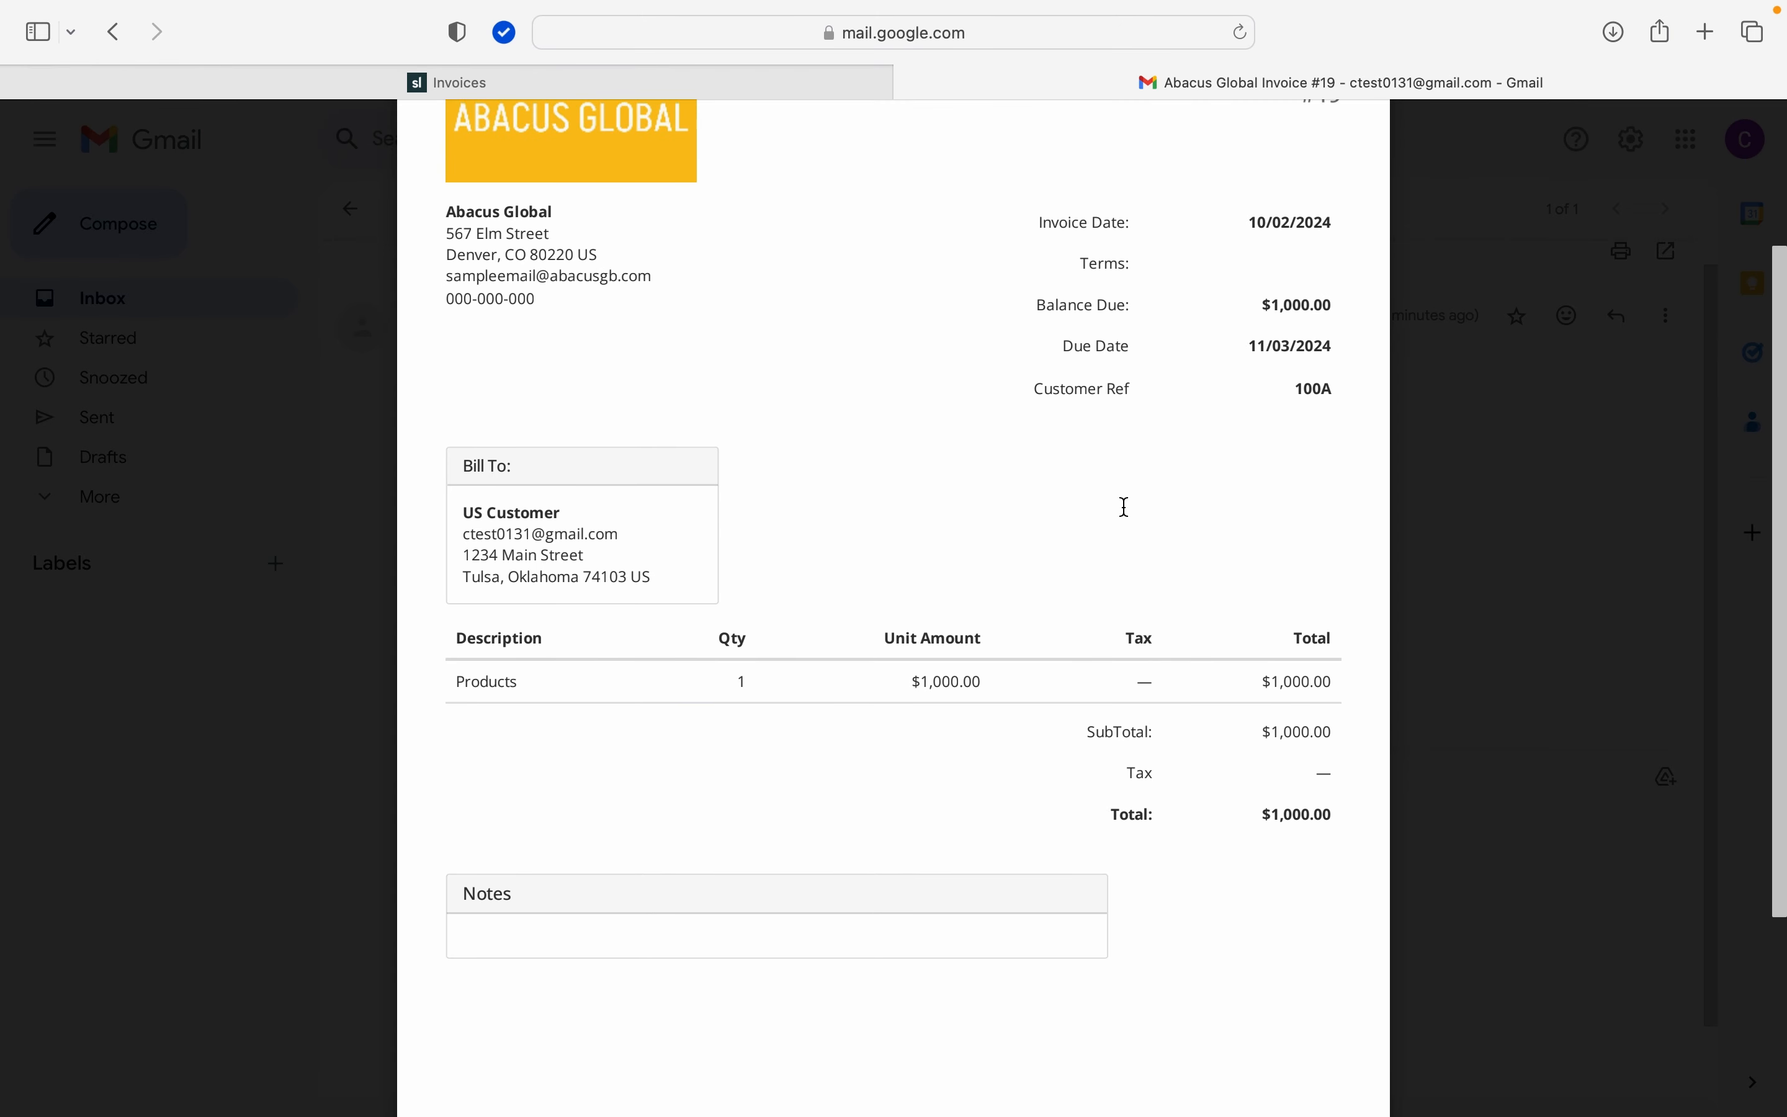